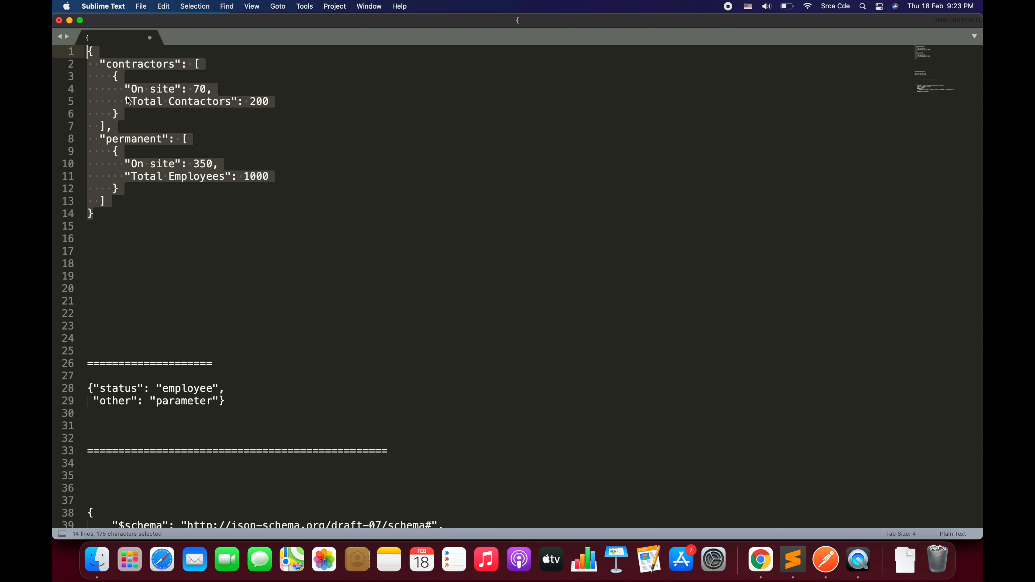
# Examine the sample JSON with its "contractors" and "permanent" keys and the object nested under each
pyautogui.click(108, 236)
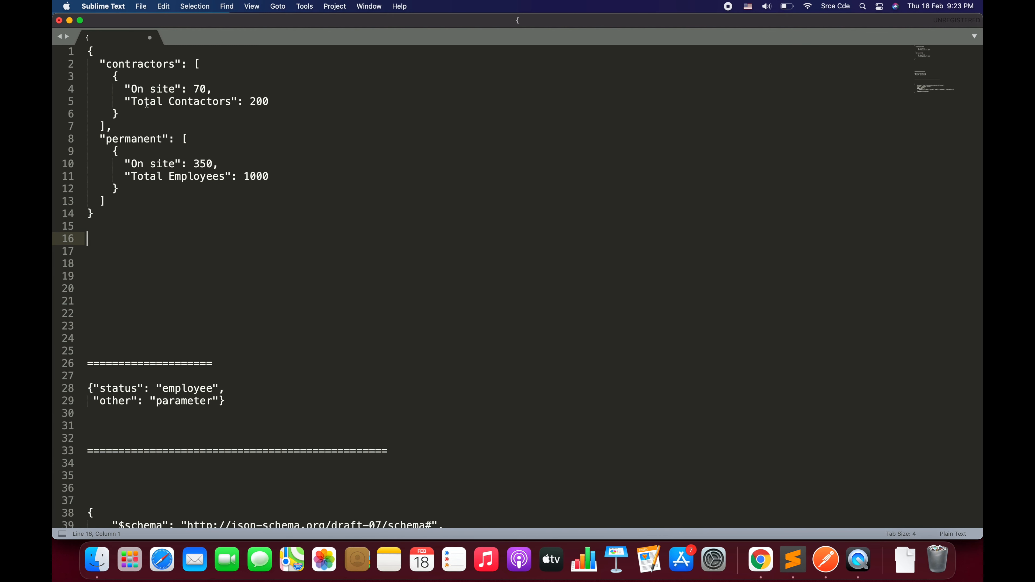
pyautogui.doubleClick(147, 63)
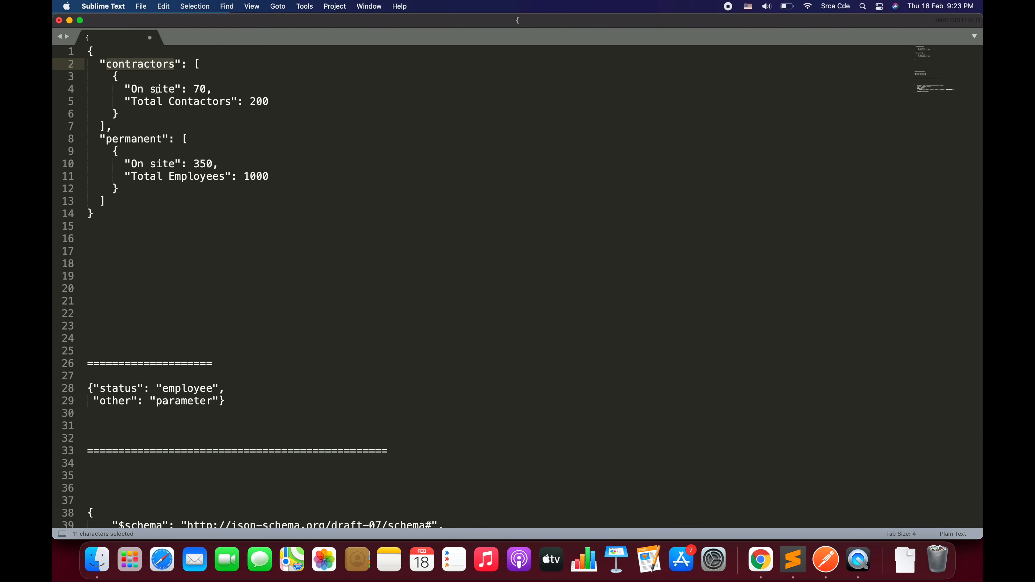
pyautogui.moveTo(115, 77); pyautogui.dragTo(130, 116)
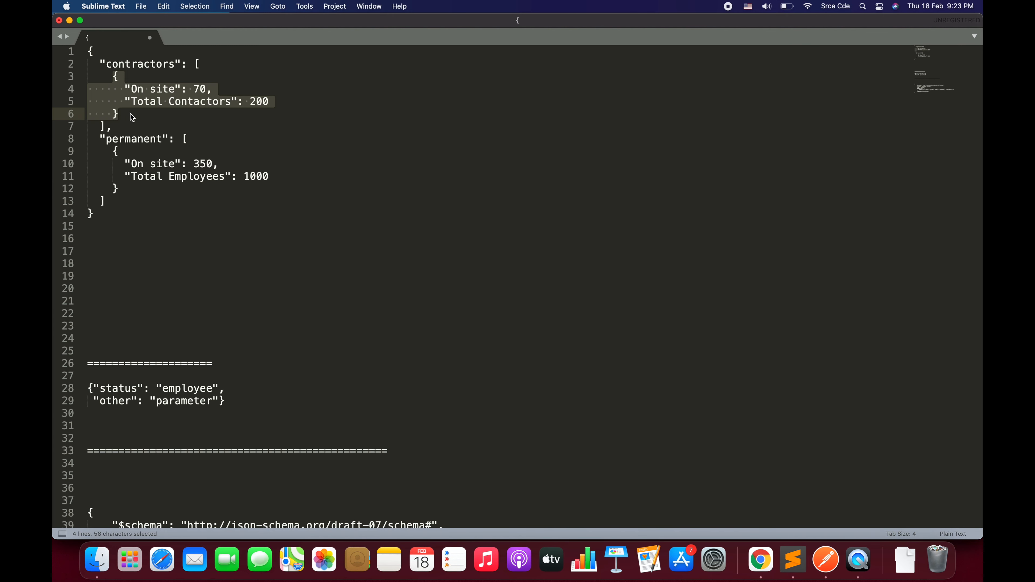
pyautogui.doubleClick(136, 140)
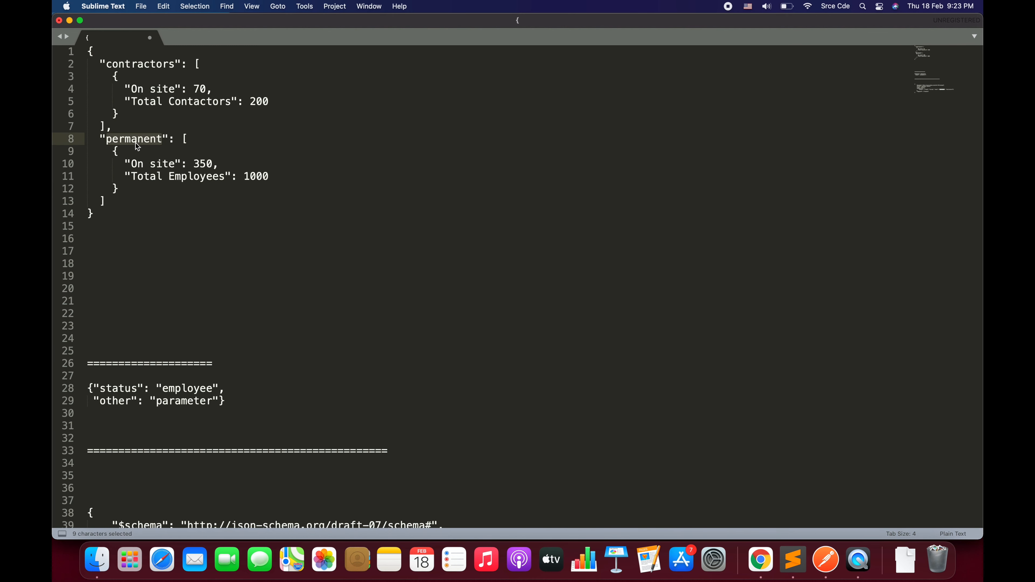
pyautogui.moveTo(113, 151); pyautogui.dragTo(133, 190)
pyautogui.moveTo(90, 226); pyautogui.dragTo(61, 55)
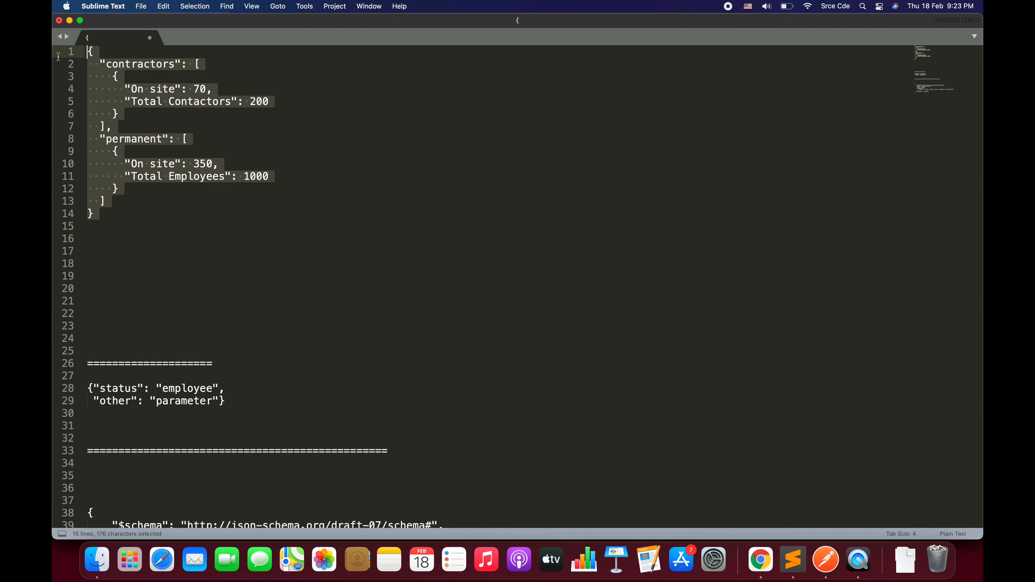
pyautogui.click(163, 255)
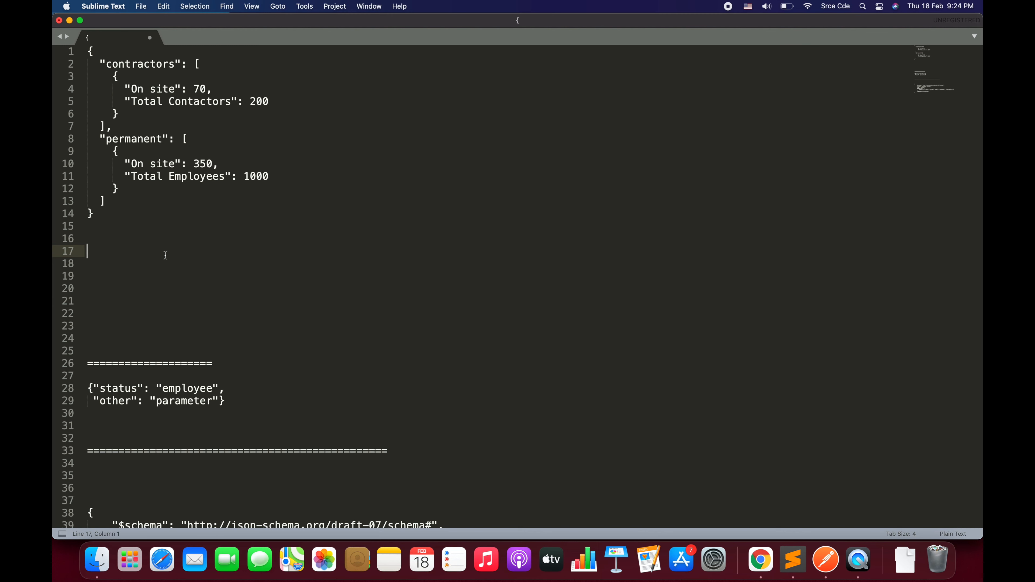
pyautogui.moveTo(125, 227); pyautogui.dragTo(53, 48)
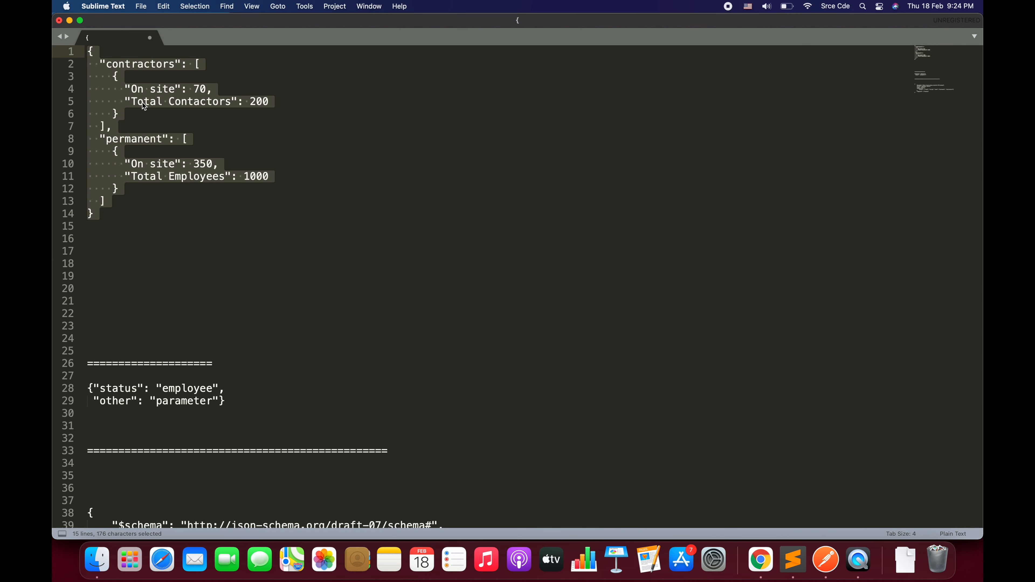
pyautogui.doubleClick(139, 65)
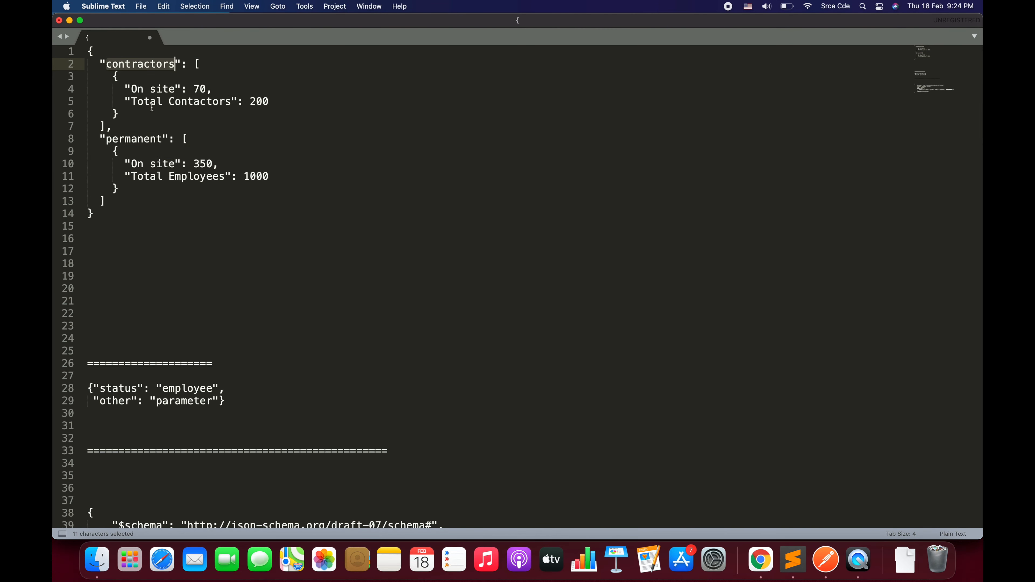
pyautogui.moveTo(118, 115); pyautogui.dragTo(112, 78)
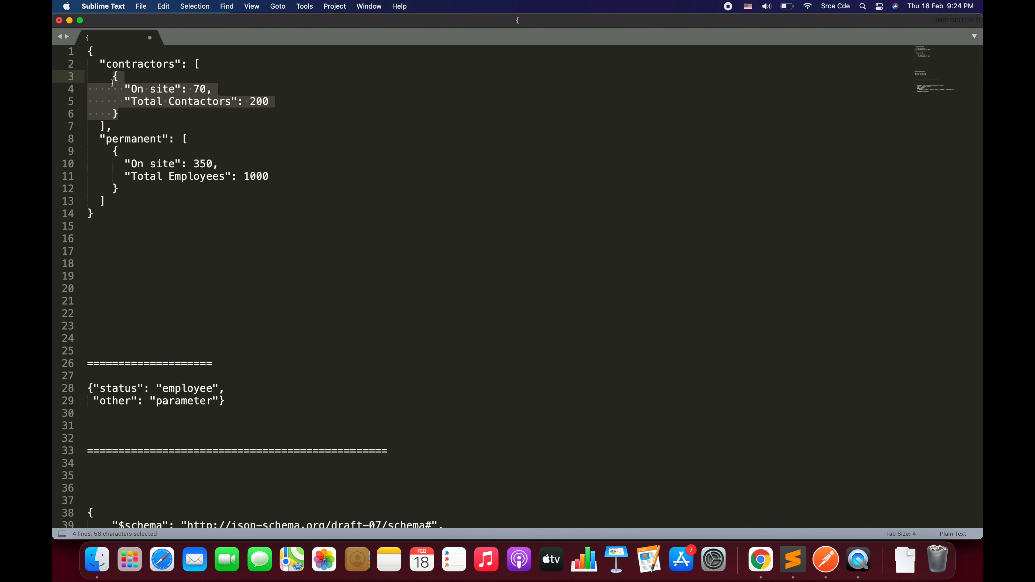
# Delete the surplus blank lines between the first JSON block and the separator line above the status request body
pyautogui.click(145, 307)
pyautogui.press('BackSpace')
pyautogui.press('BackSpace')
pyautogui.press('BackSpace')
pyautogui.press('BackSpace')
pyautogui.press('BackSpace')
pyautogui.press('Down')
pyautogui.press('Down')
pyautogui.press('BackSpace')
pyautogui.press('BackSpace')
pyautogui.press('BackSpace')
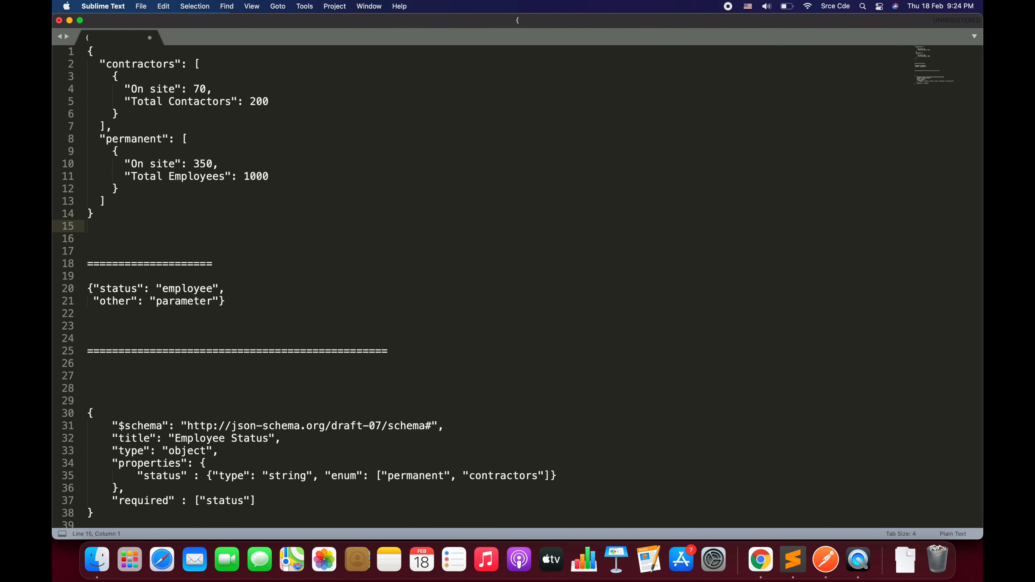
pyautogui.press('Down')
pyautogui.press('Down')
pyautogui.press('BackSpace')
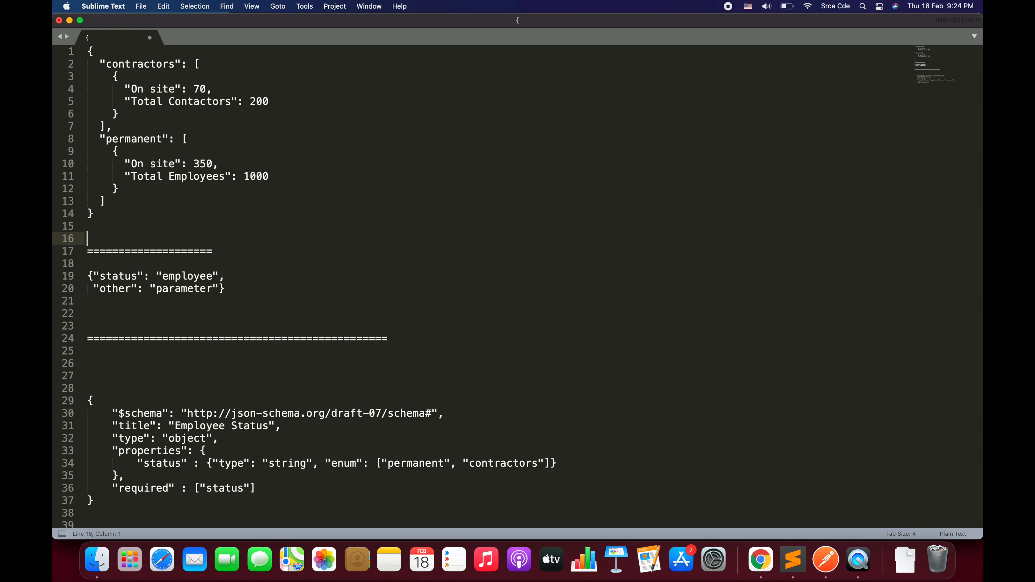
# Remove the "other": "parameter" pair from the request body, leaving only the status pair inside the braces
pyautogui.press('Down')
pyautogui.press('Down')
pyautogui.press('Down')
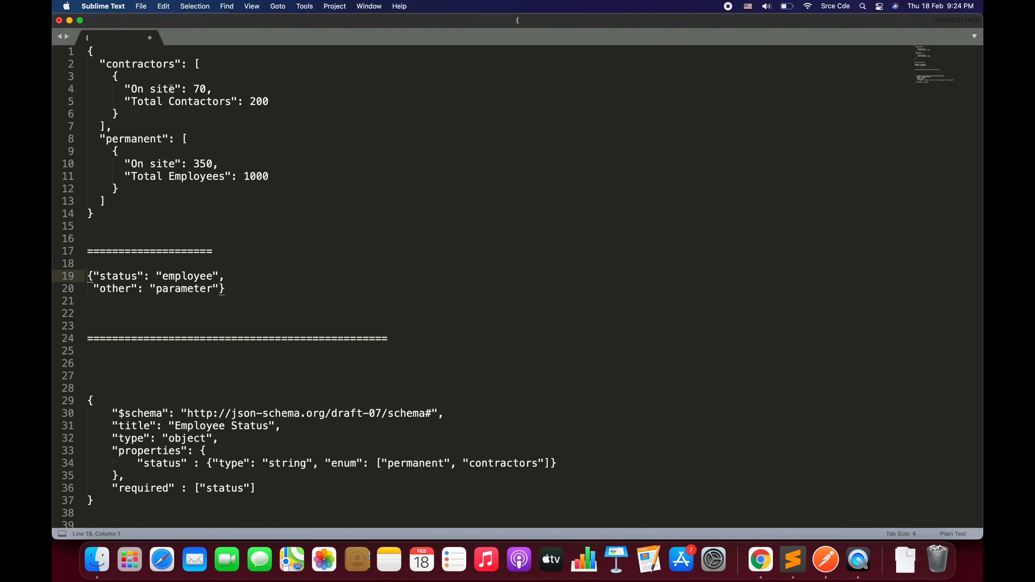
pyautogui.moveTo(119, 76); pyautogui.dragTo(131, 111)
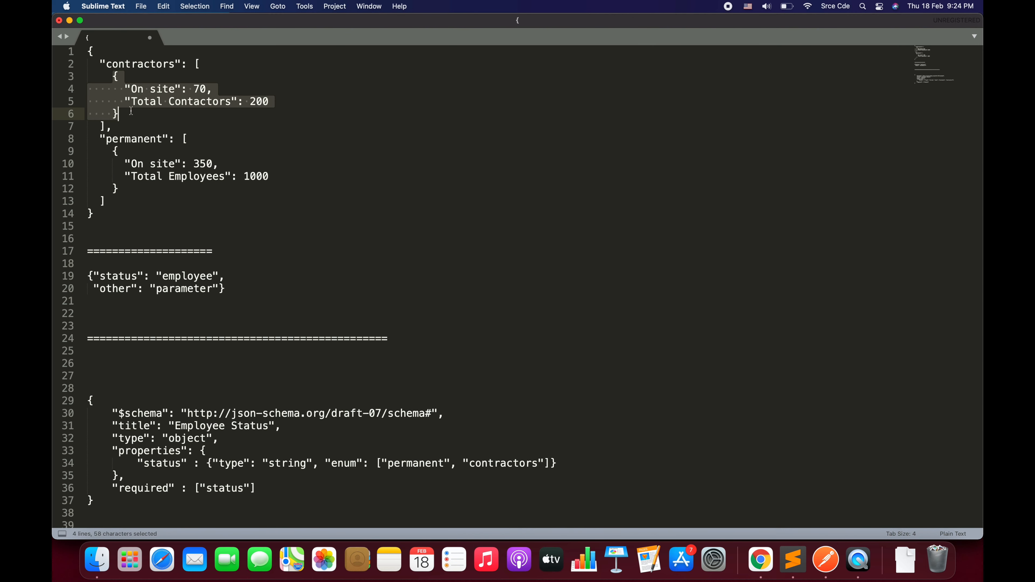
pyautogui.click(163, 323)
pyautogui.press('Up')
pyautogui.press('Up')
pyautogui.press('Up')
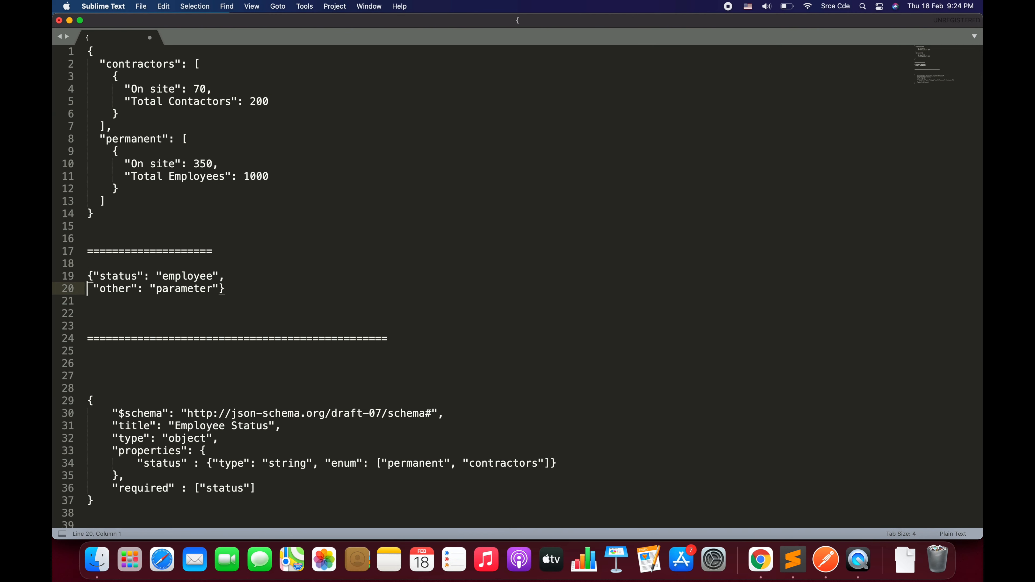
pyautogui.press('super+Right')
pyautogui.press('Left')
pyautogui.press('shift+super+Left')
pyautogui.press('BackSpace')
pyautogui.press('BackSpace')
pyautogui.press('BackSpace')
pyautogui.press('BackSpace')
pyautogui.hotkey('alt', 'Left')
pyautogui.hotkey('alt', 'Left')
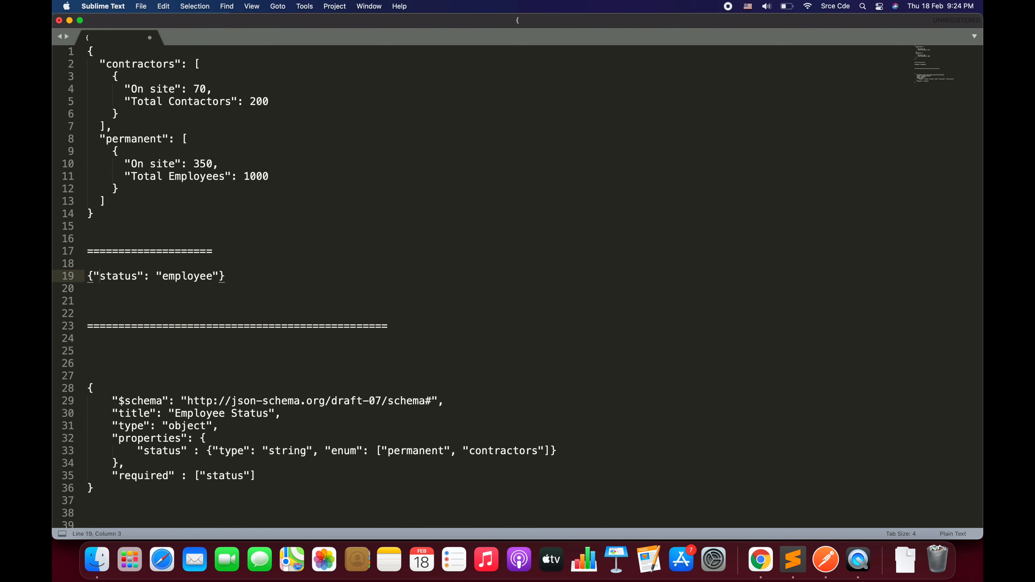
# Replace the status value in the request body with "permanent", copied from the key in the first JSON block
pyautogui.hotkey('shift', 'alt', 'Right')
pyautogui.press('Right')
pyautogui.press('Right')
pyautogui.press('Right')
pyautogui.hotkey('shift', 'alt', 'Right')
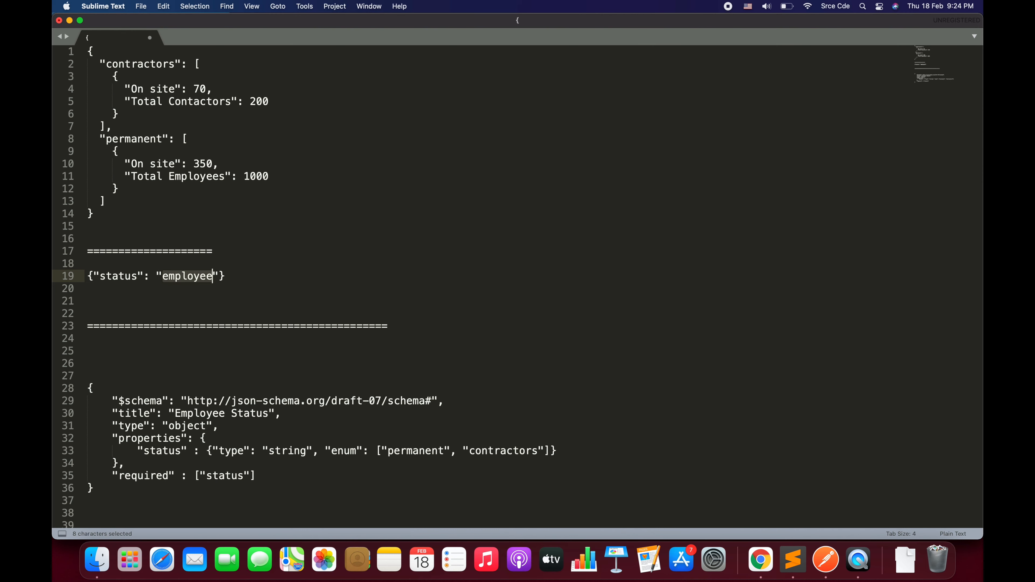
pyautogui.doubleClick(136, 139)
pyautogui.press('super+c')
pyautogui.doubleClick(192, 275)
pyautogui.press('super+v')
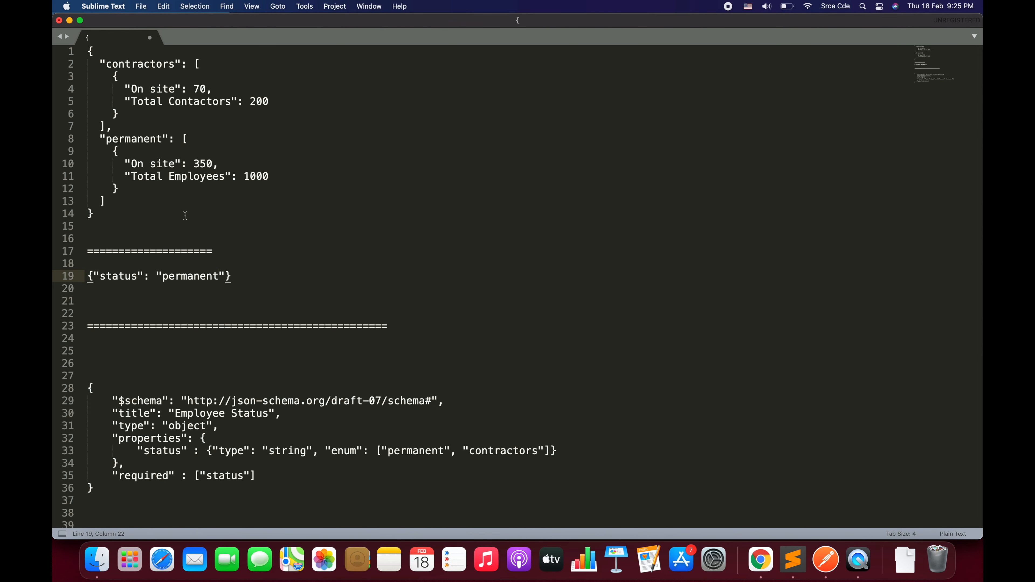
pyautogui.moveTo(114, 153); pyautogui.dragTo(135, 192)
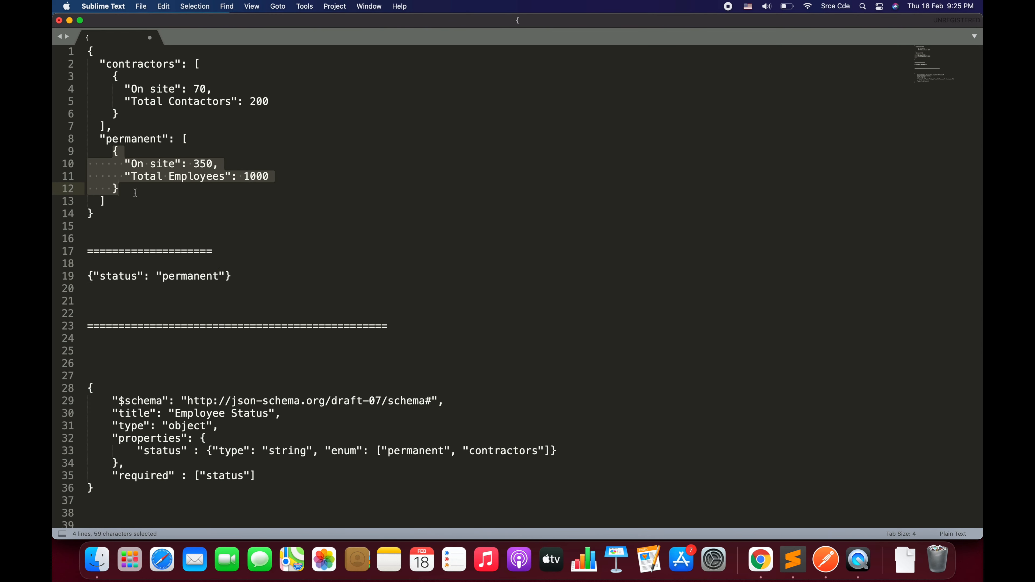
# Set the status value in the request body to "contractors", copied from the key in the first JSON block
pyautogui.doubleClick(138, 62)
pyautogui.press('super+c')
pyautogui.press('super+z')
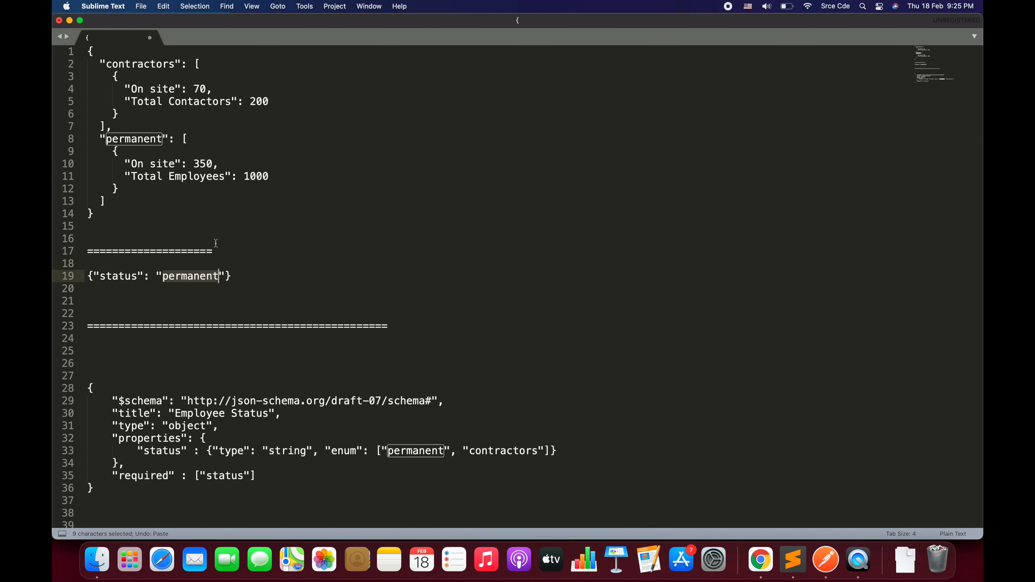
pyautogui.press('super+v')
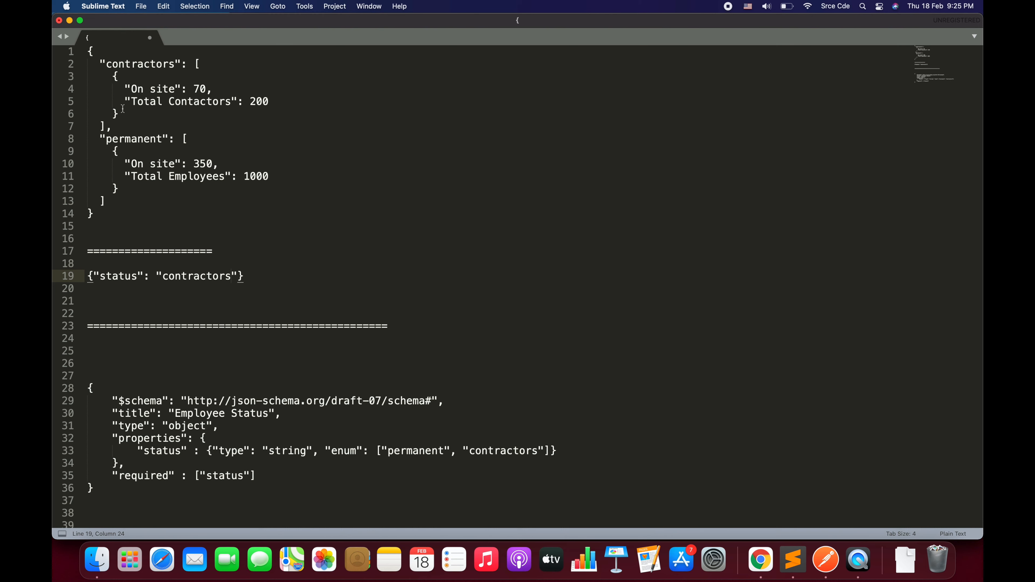
# Examine how the request body's status key and value relate to the contractors and permanent keys in the first JSON block
pyautogui.moveTo(112, 79); pyautogui.dragTo(135, 116)
pyautogui.click(179, 276)
pyautogui.click(237, 299)
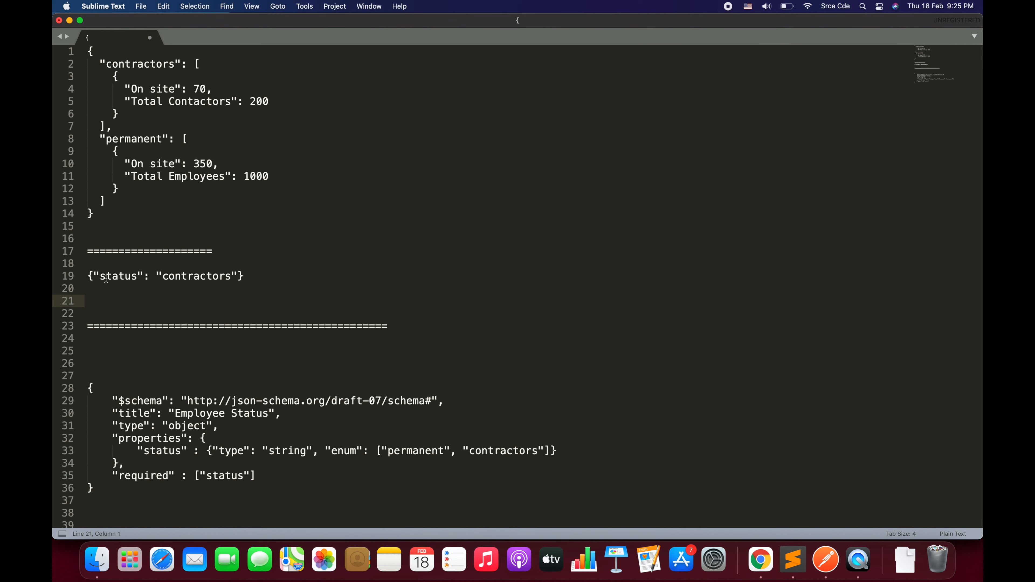
pyautogui.moveTo(88, 277); pyautogui.dragTo(256, 280)
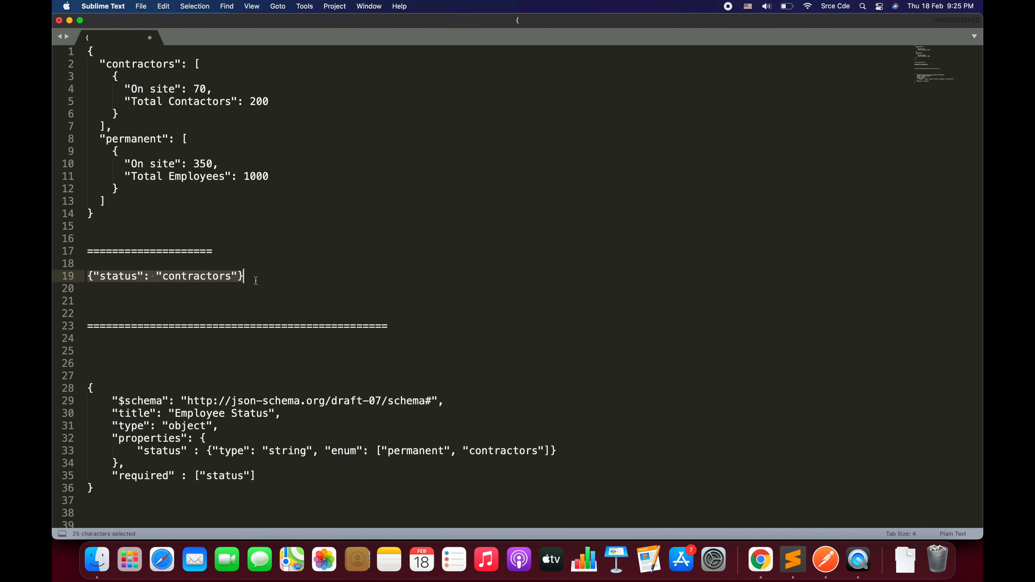
pyautogui.click(169, 305)
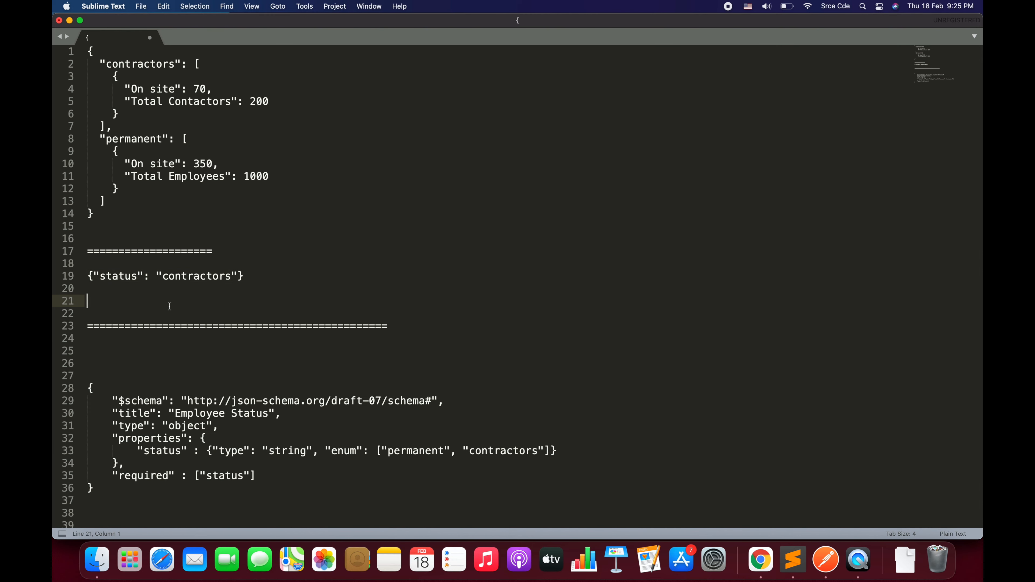
pyautogui.doubleClick(119, 277)
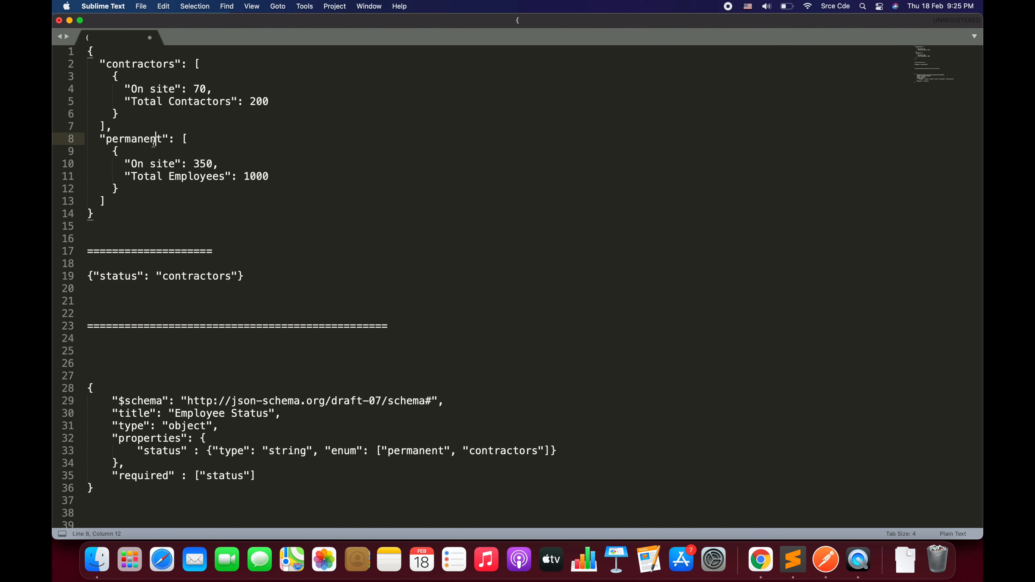
pyautogui.doubleClick(134, 139)
pyautogui.doubleClick(137, 69)
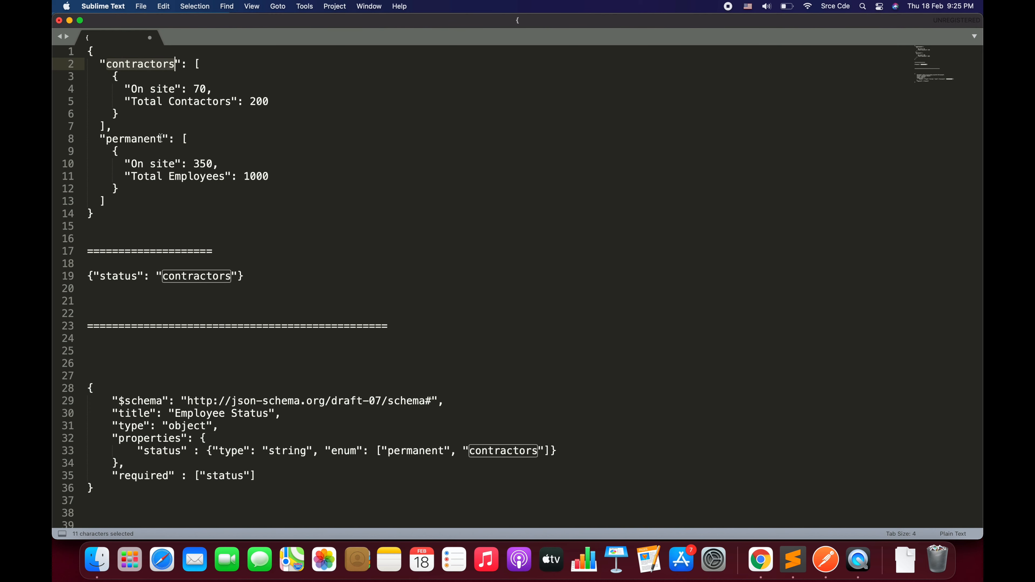
pyautogui.doubleClick(197, 272)
pyautogui.press('Right')
pyautogui.press('Right')
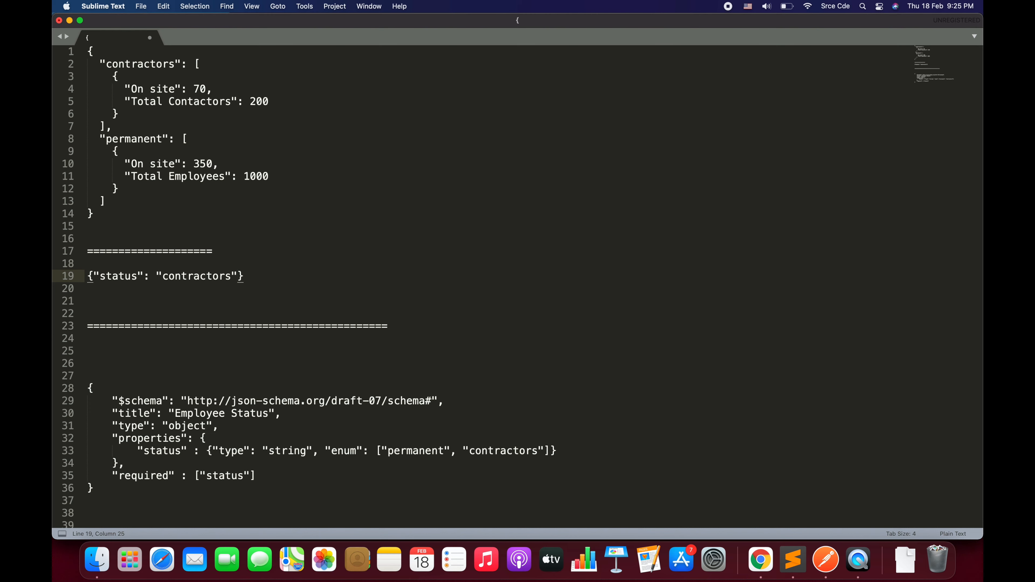
pyautogui.doubleClick(120, 276)
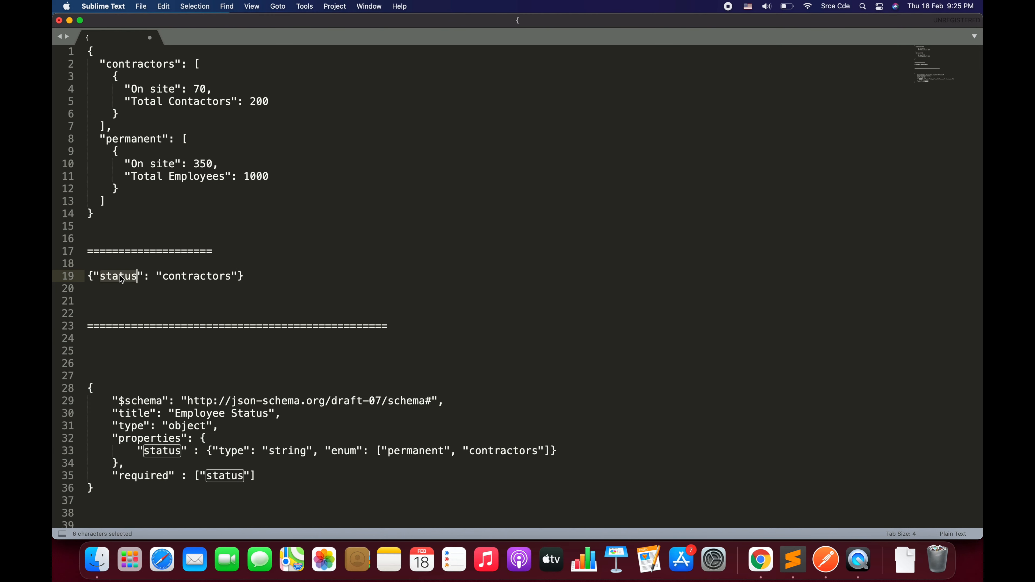
pyautogui.click(240, 279)
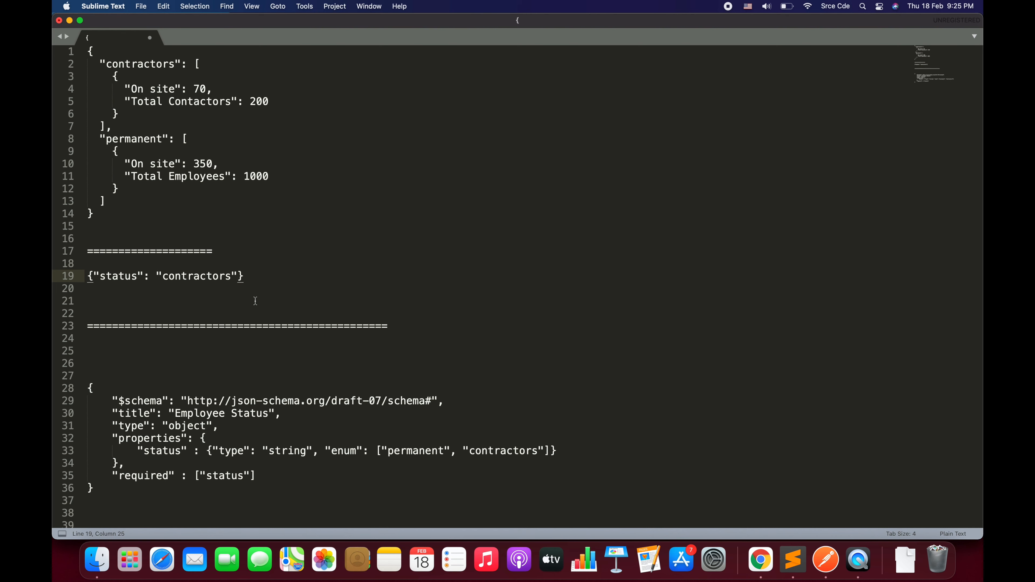
# Add a second pair "key1": "value1" on a new line after the status pair in the request body
pyautogui.press('super+v')
pyautogui.doubleClick(118, 277)
pyautogui.moveTo(93, 289); pyautogui.dragTo(193, 290)
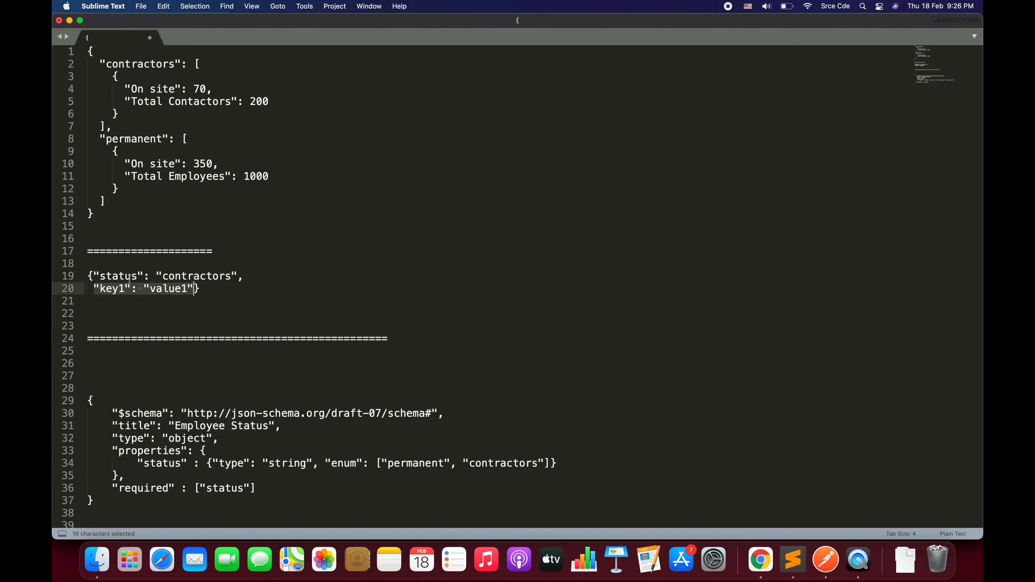
pyautogui.doubleClick(117, 278)
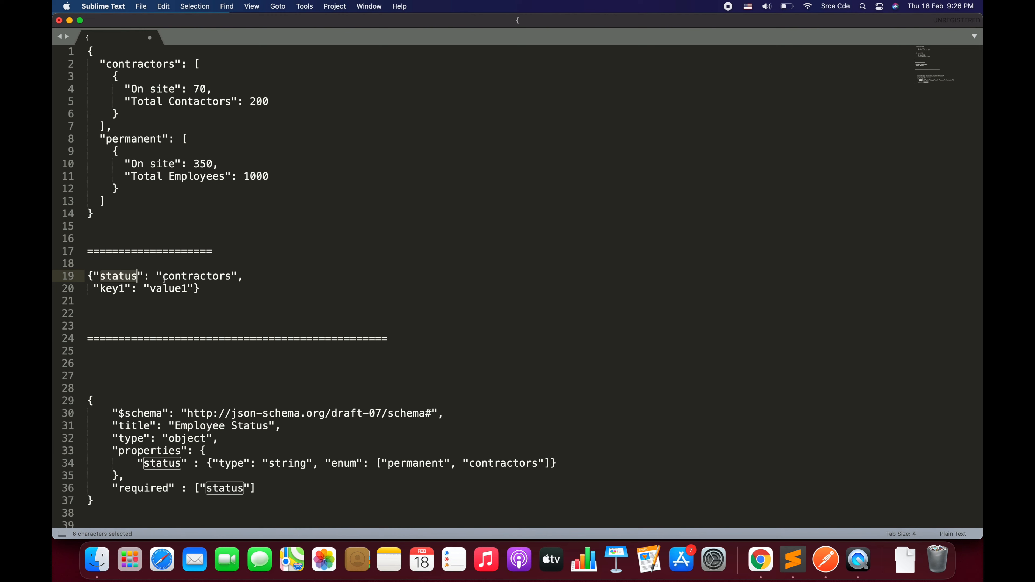
pyautogui.doubleClick(198, 277)
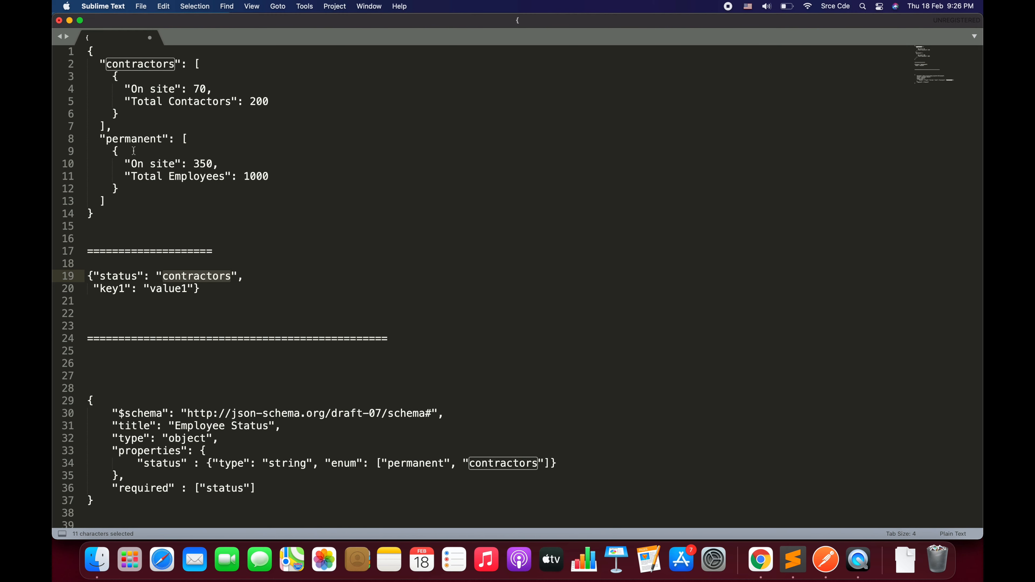
# Remove the "key1": "value1" pair and its preceding comma from the request body
pyautogui.moveTo(193, 289); pyautogui.dragTo(93, 289)
pyautogui.press('BackSpace')
pyautogui.press('BackSpace')
pyautogui.press('BackSpace')
pyautogui.press('BackSpace')
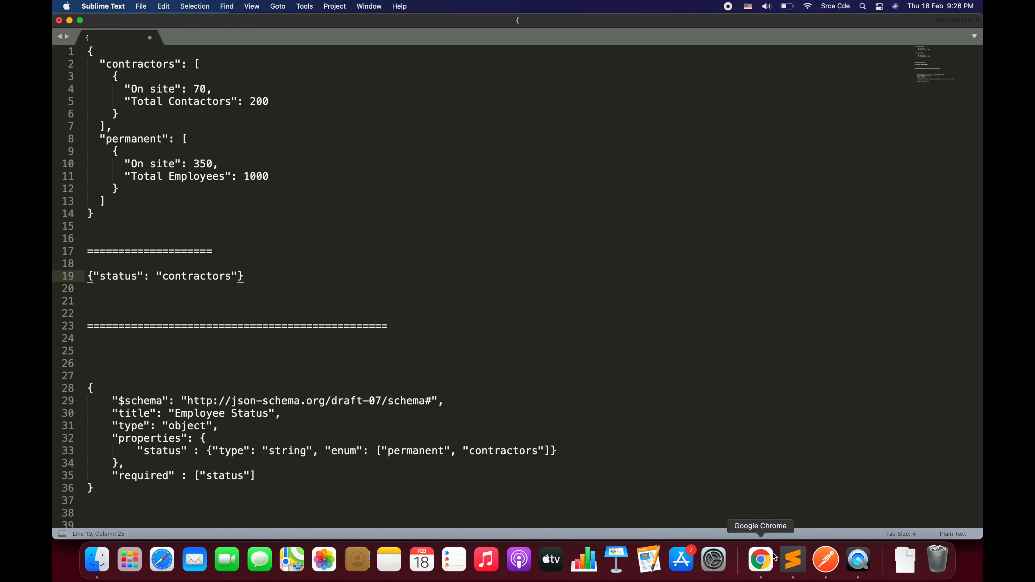
# Switch to the API Gateway console in Chrome and open the new model form for tutorialAPI
pyautogui.click(761, 560)
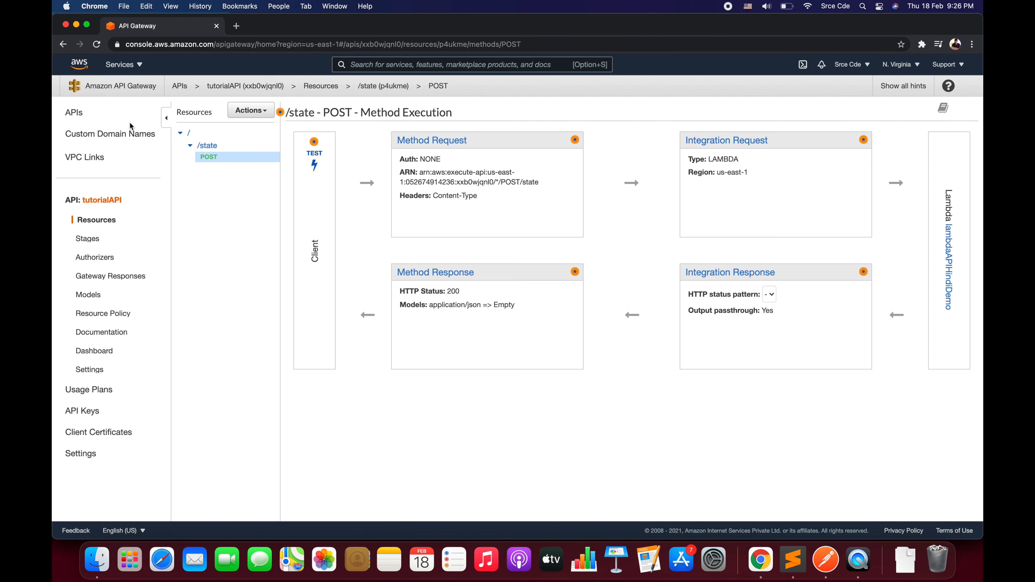
pyautogui.click(86, 295)
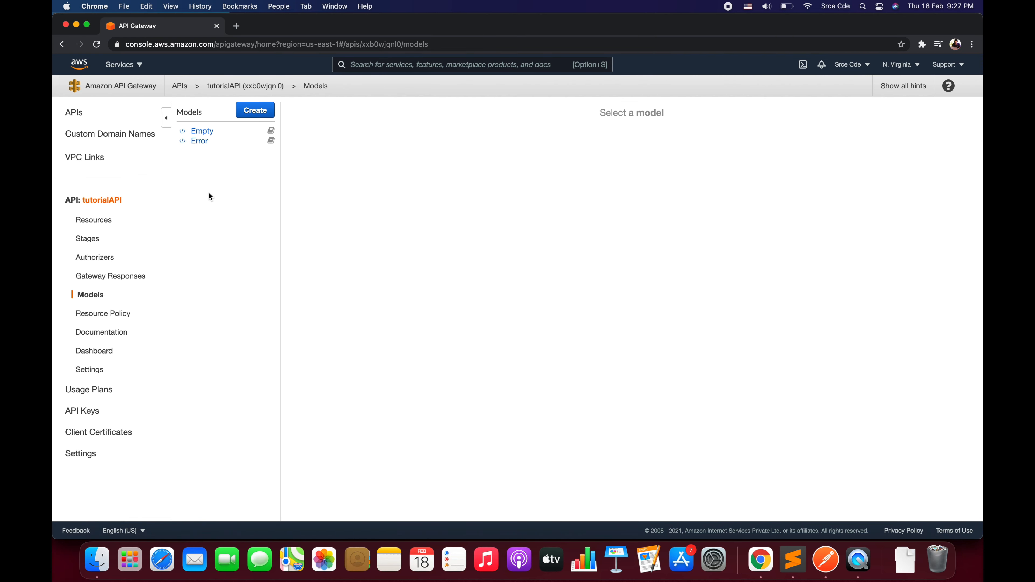
pyautogui.click(256, 111)
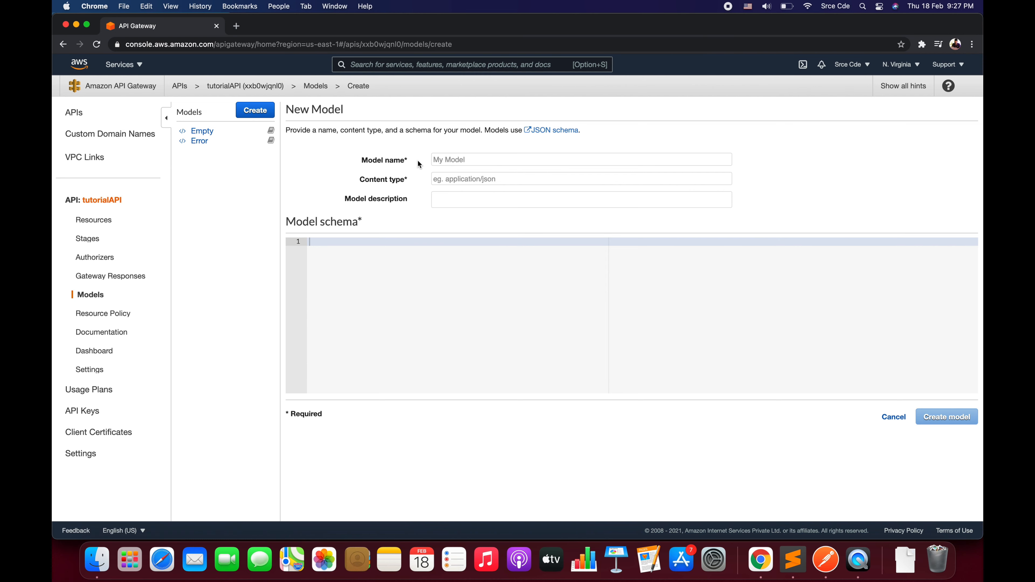
# Name the new model bodyValidatior and set its content type to application/json
pyautogui.click(466, 162)
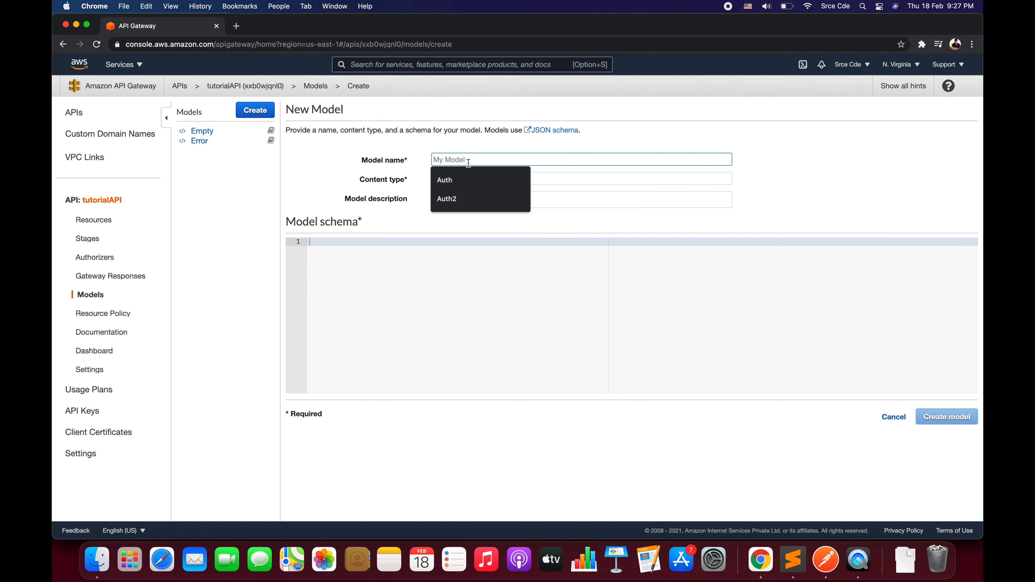
pyautogui.write('bodyValidation')
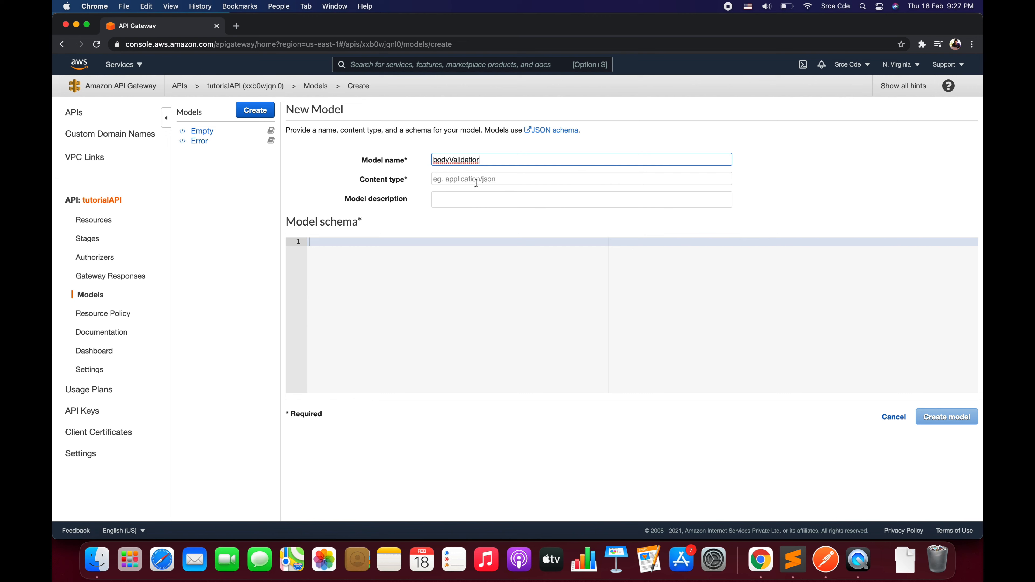
pyautogui.click(474, 179)
pyautogui.write('apploca')
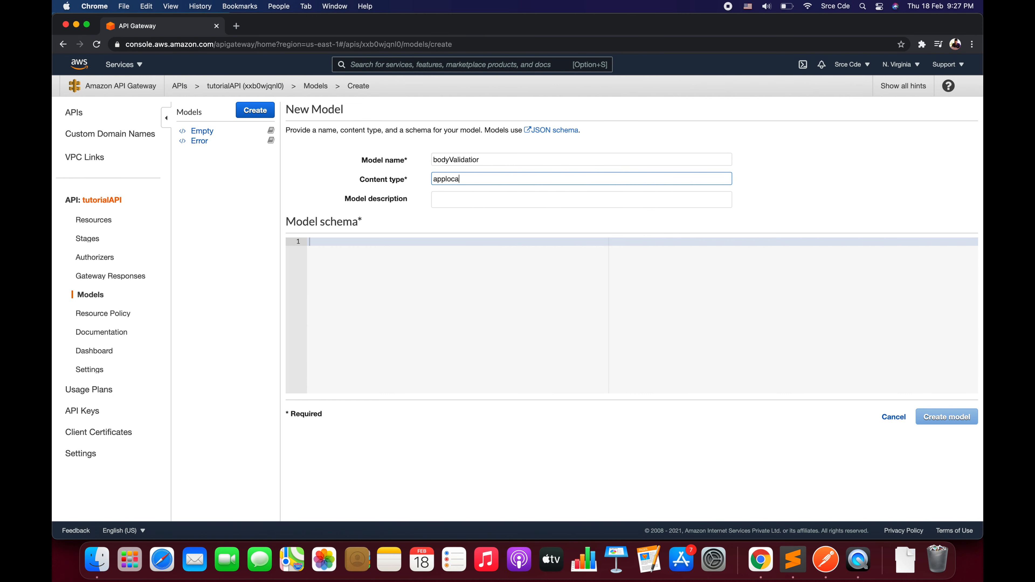
pyautogui.write('cation/jso')
pyautogui.click(449, 197)
# Copy the Employee Status JSON schema from Sublime Text into the new model's schema in Chrome
pyautogui.click(372, 251)
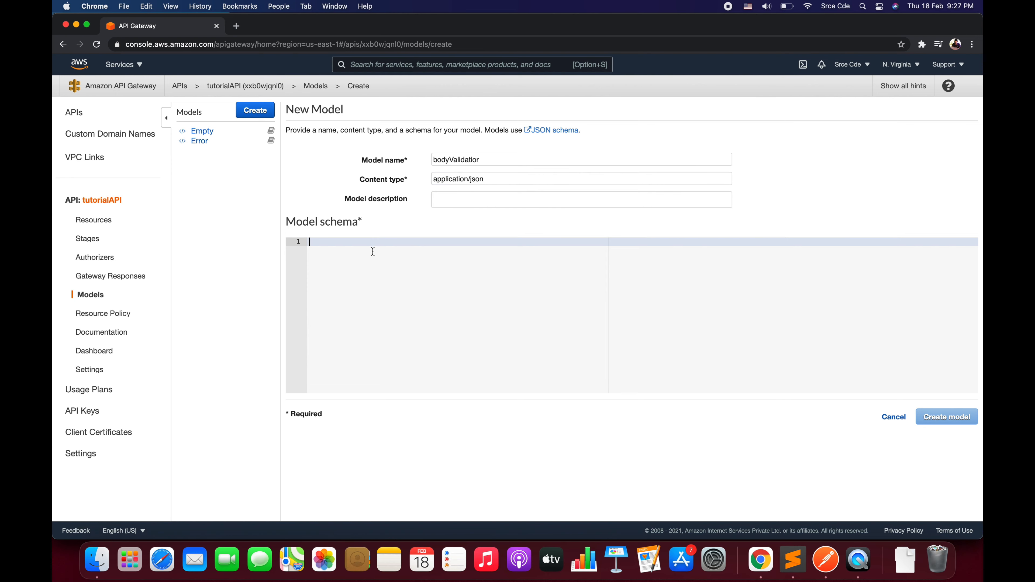
pyautogui.click(791, 559)
pyautogui.click(155, 400)
pyautogui.press('super+Left')
pyautogui.press('Up')
pyautogui.press('super+Left')
pyautogui.press('super+shift+Down')
pyautogui.press('super+c')
pyautogui.hotkey('shift', 'Left')
pyautogui.hotkey('shift', 'Left')
pyautogui.hotkey('shift', 'Left')
pyautogui.hotkey('shift', 'Left')
pyautogui.hotkey('shift', 'Left')
pyautogui.hotkey('shift', 'Left')
pyautogui.hotkey('shift', 'Left')
pyautogui.hotkey('shift', 'Left')
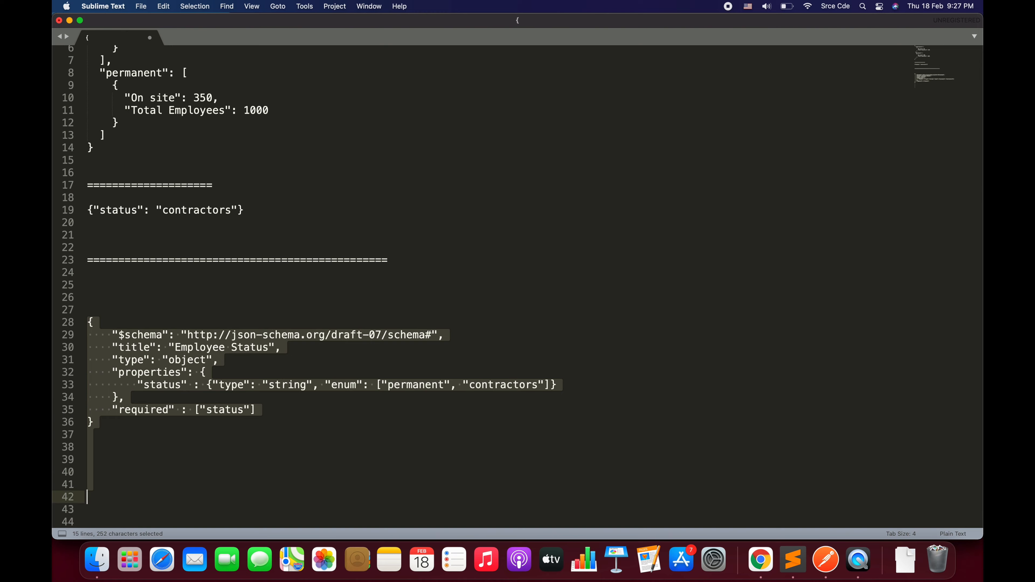
pyautogui.click(760, 560)
pyautogui.press('super+v')
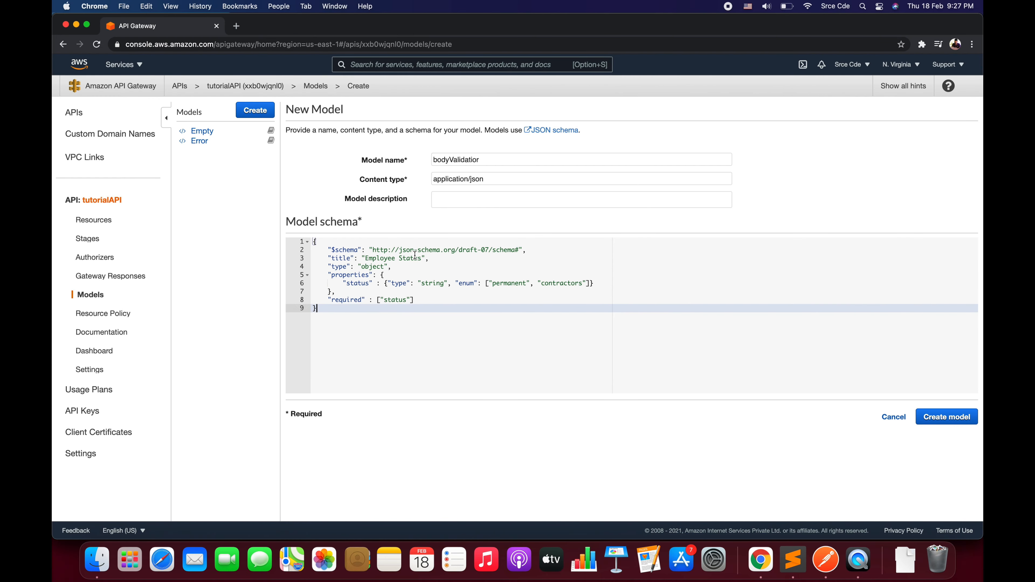
# Examine the model schema's draft-07 declaration, title, object type and the type given for the status property
pyautogui.click(335, 250)
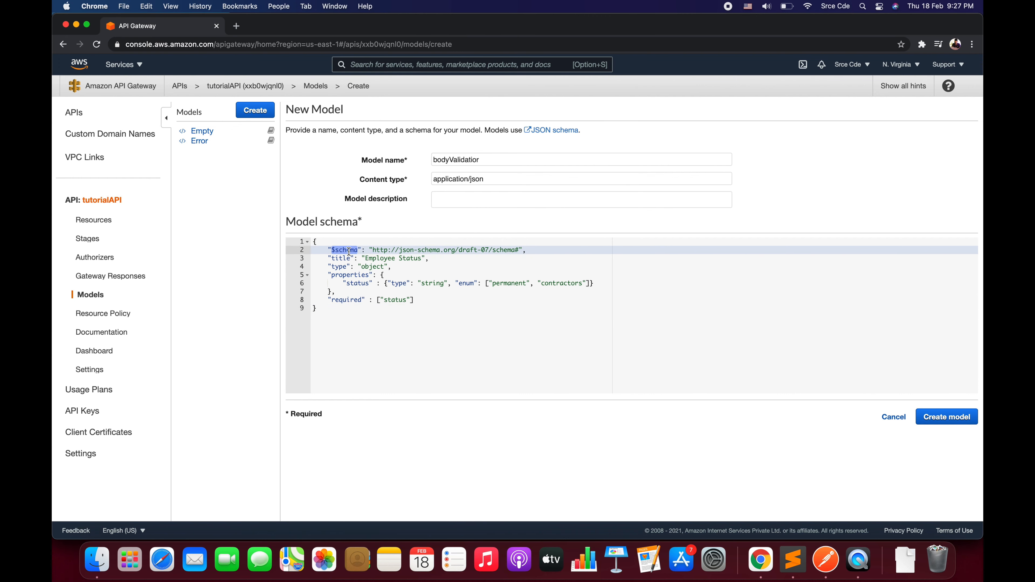
pyautogui.moveTo(458, 250); pyautogui.dragTo(493, 250)
pyautogui.doubleClick(342, 259)
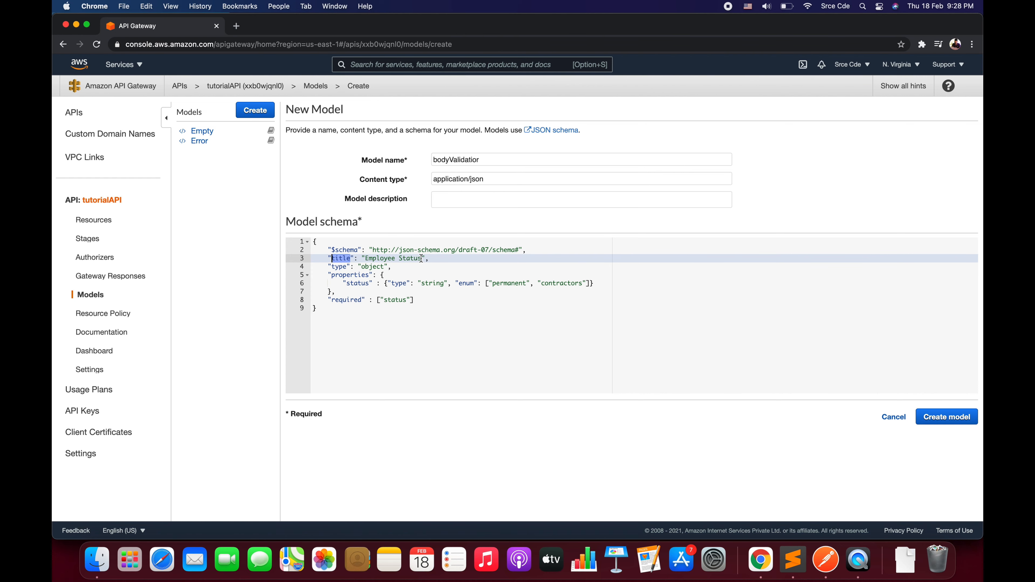
pyautogui.doubleClick(339, 267)
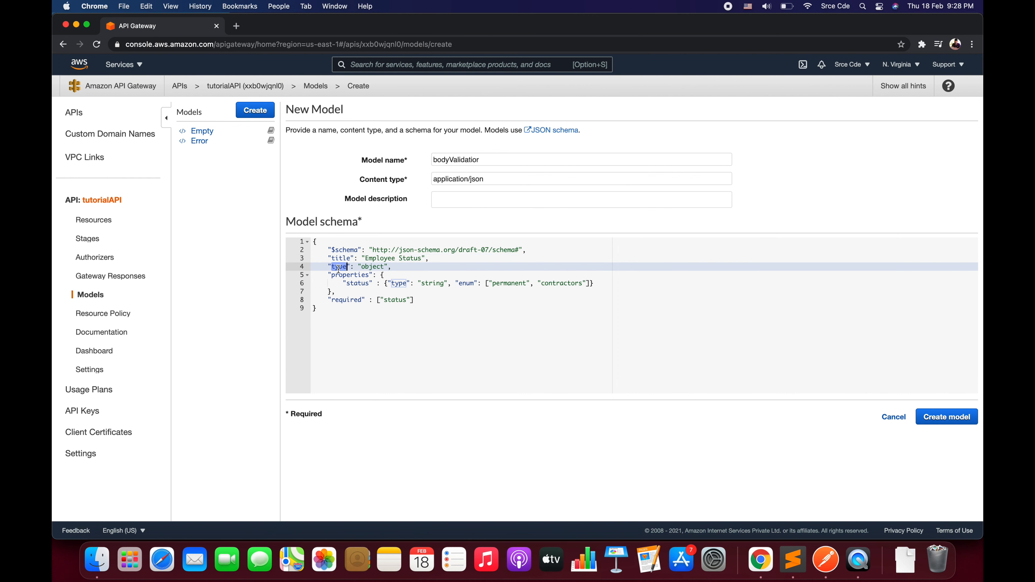
pyautogui.doubleClick(365, 267)
pyautogui.doubleClick(354, 284)
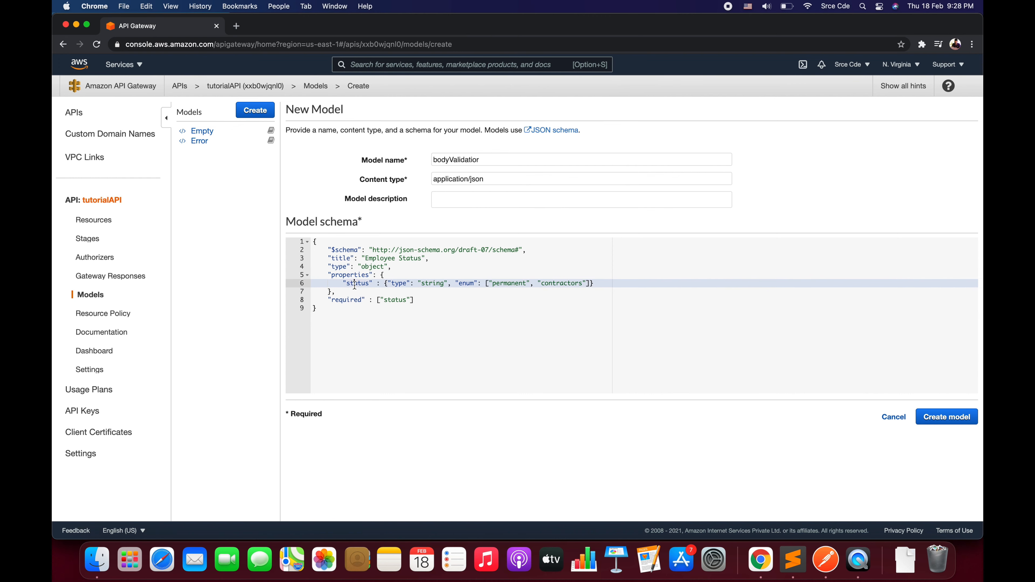
pyautogui.doubleClick(429, 284)
pyautogui.doubleClick(334, 266)
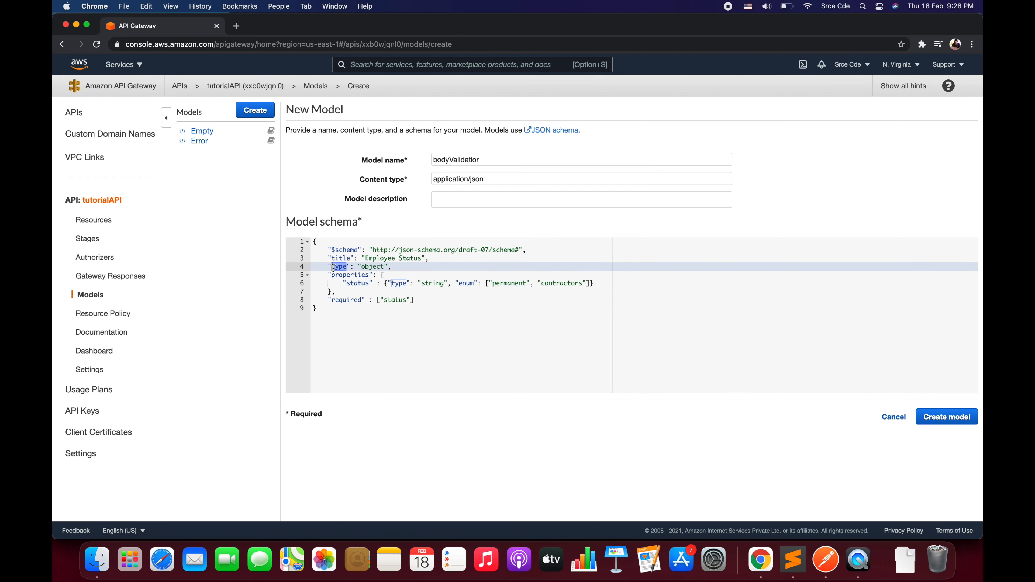
# Examine the status property's string type and its enum values permanent and contractors in the model schema
pyautogui.doubleClick(359, 283)
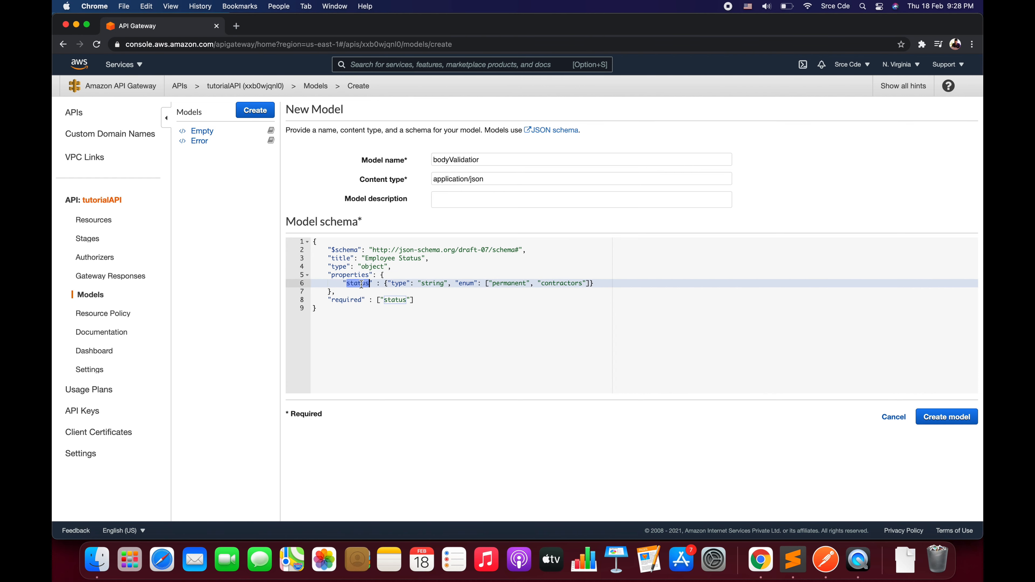
pyautogui.click(614, 285)
pyautogui.doubleClick(363, 284)
pyautogui.click(354, 284)
pyautogui.doubleClick(354, 284)
pyautogui.doubleClick(434, 284)
pyautogui.doubleClick(466, 284)
pyautogui.moveTo(485, 283); pyautogui.dragTo(589, 284)
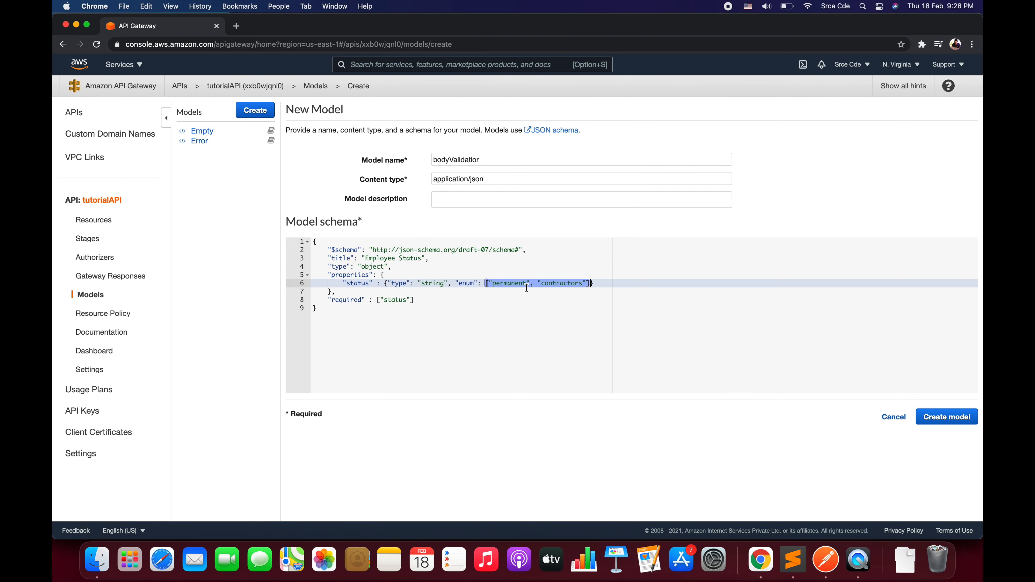
pyautogui.doubleClick(510, 287)
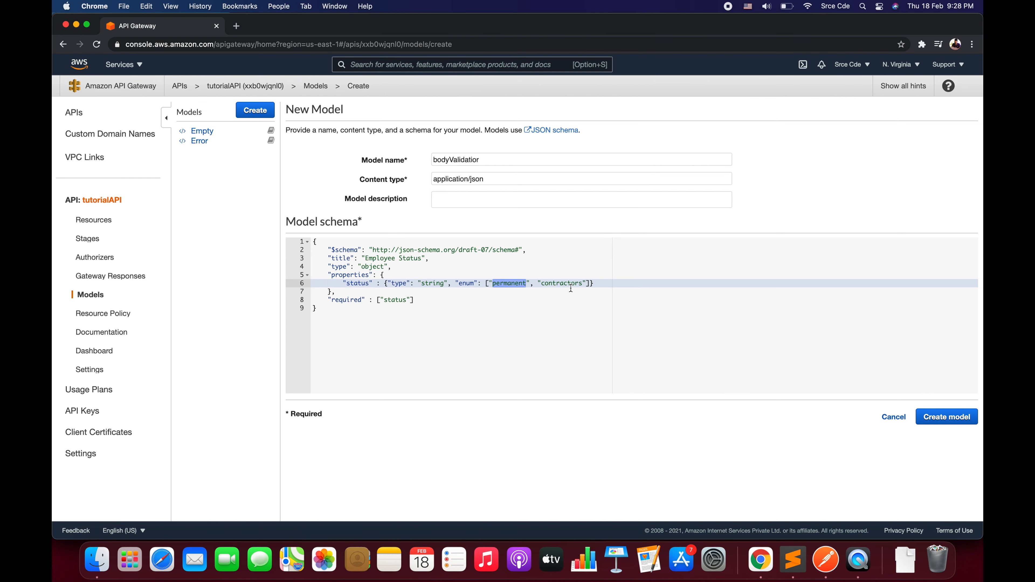
pyautogui.doubleClick(570, 286)
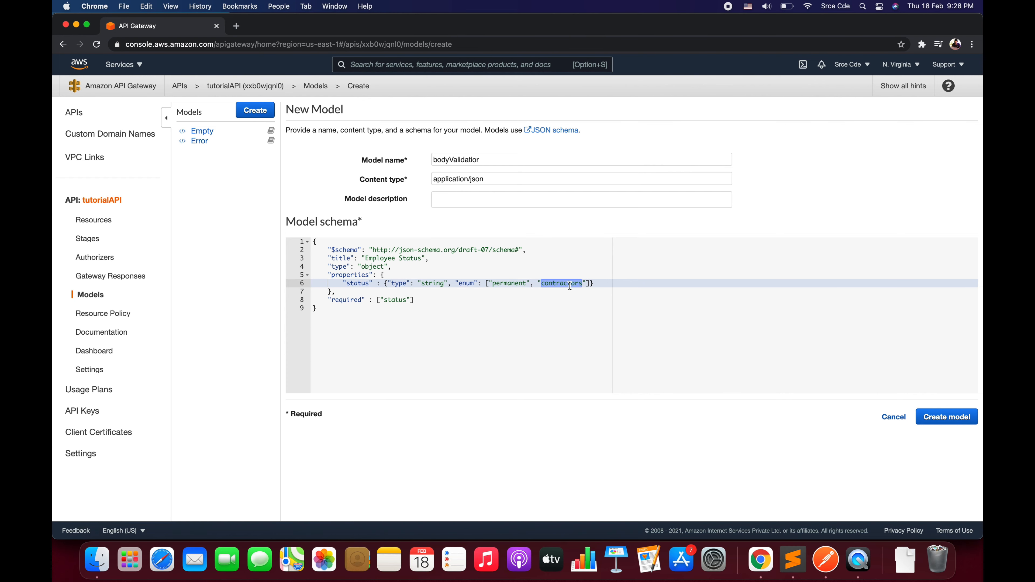
pyautogui.press('Right')
pyautogui.write(', "')
pyautogui.press('BackSpace')
pyautogui.press('BackSpace')
pyautogui.press('BackSpace')
# Examine how the schema's required array refers to the status property
pyautogui.doubleClick(343, 302)
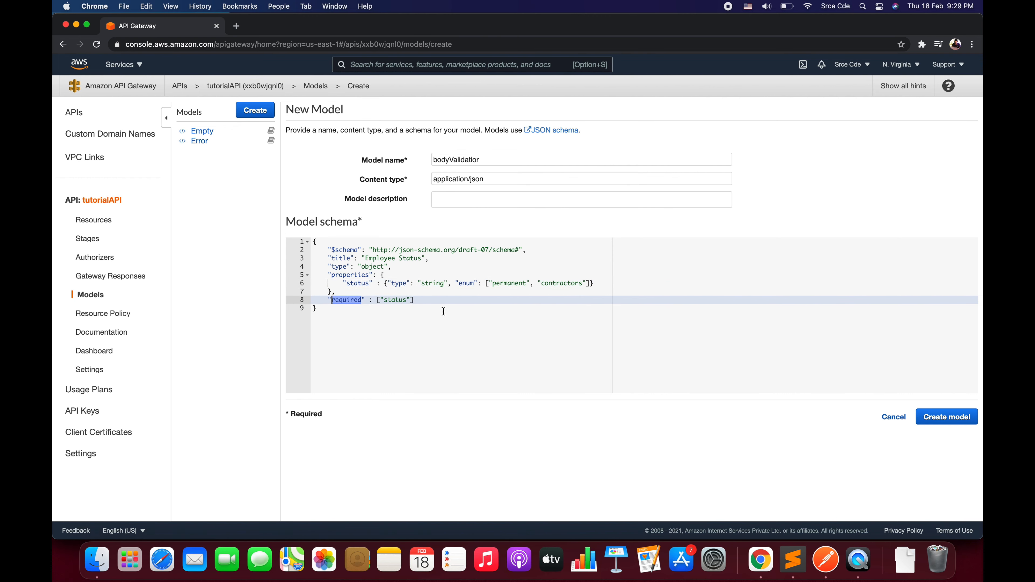
pyautogui.click(343, 301)
pyautogui.doubleClick(344, 300)
pyautogui.moveTo(377, 301); pyautogui.dragTo(419, 301)
pyautogui.doubleClick(355, 284)
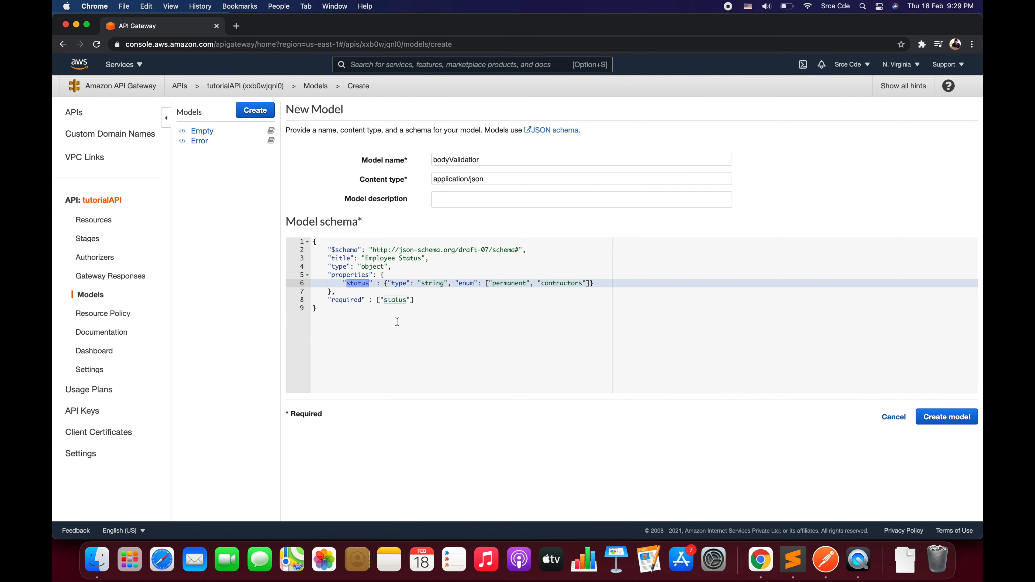
pyautogui.doubleClick(356, 301)
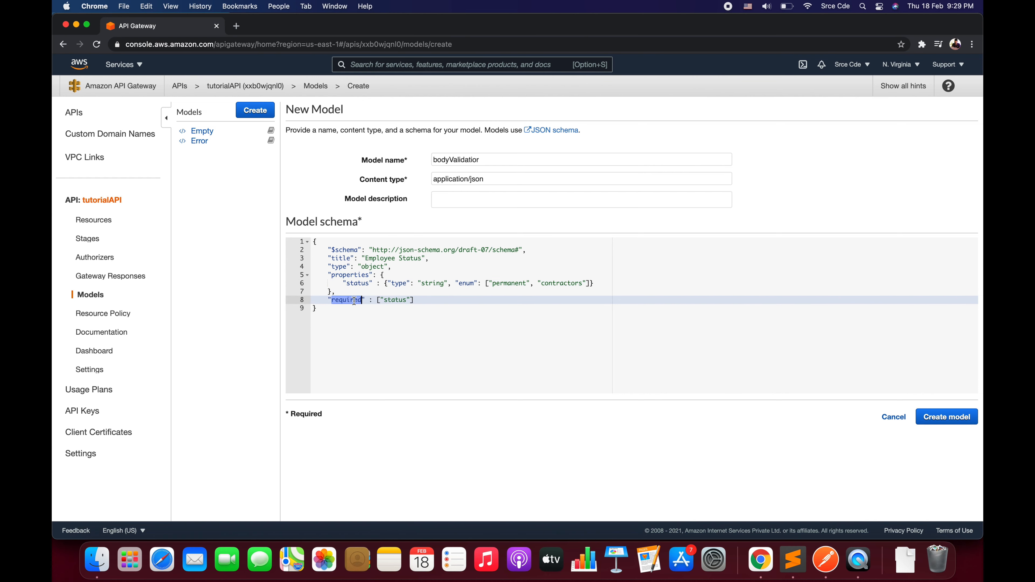
pyautogui.doubleClick(395, 300)
pyautogui.click(394, 344)
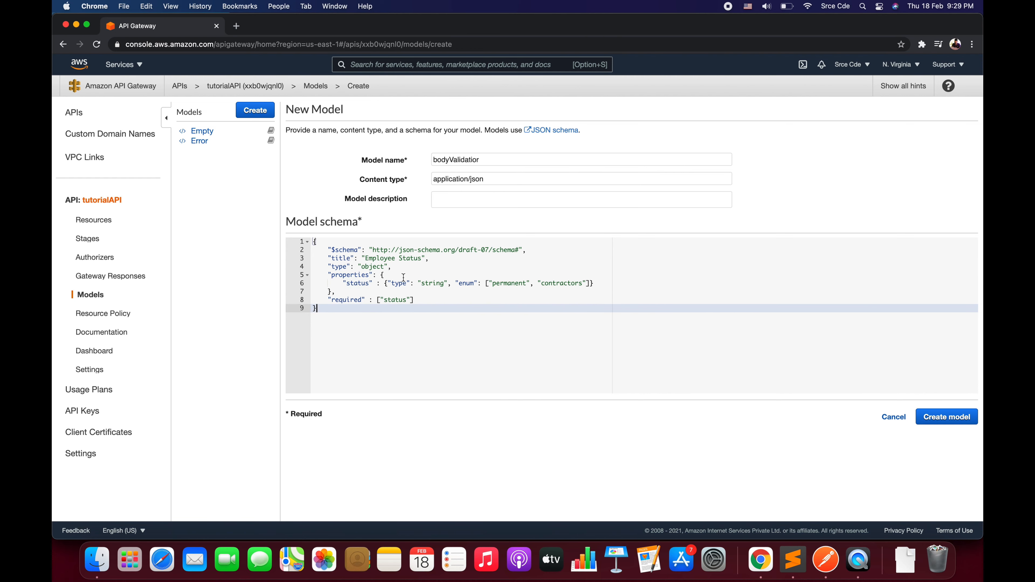
# Create the model, and open the POST method of the /state resource
pyautogui.click(946, 416)
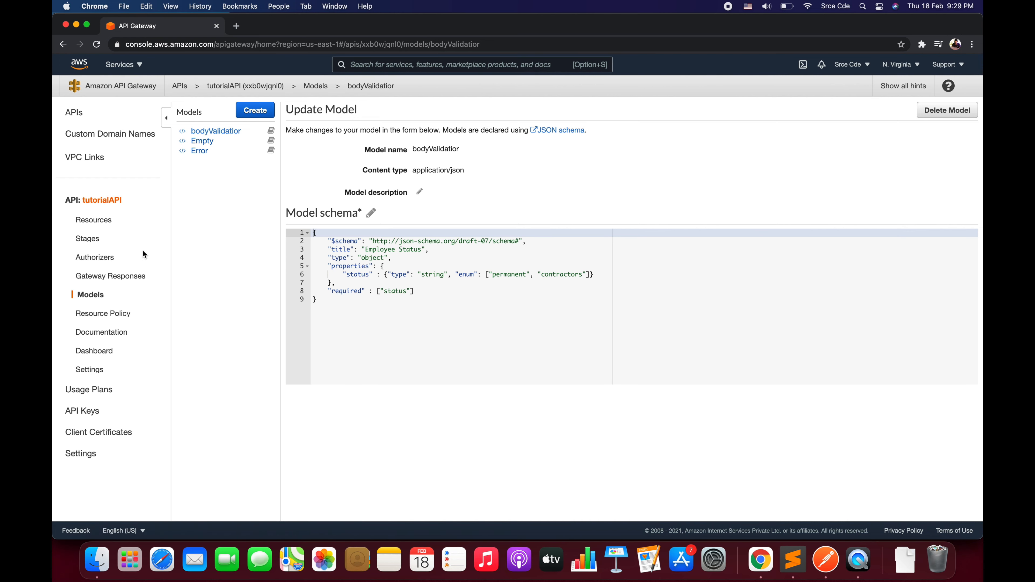
pyautogui.click(97, 220)
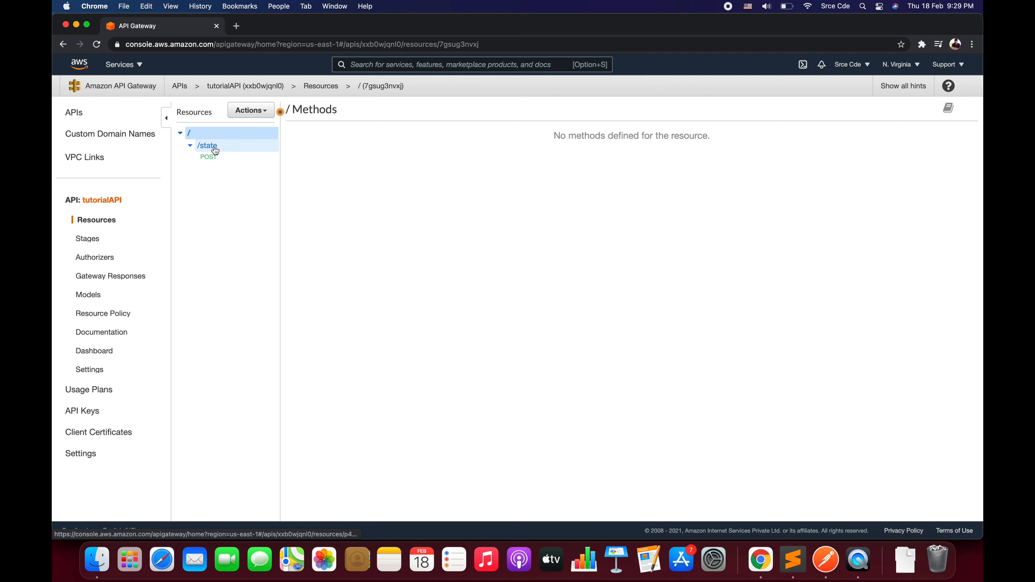
pyautogui.click(212, 159)
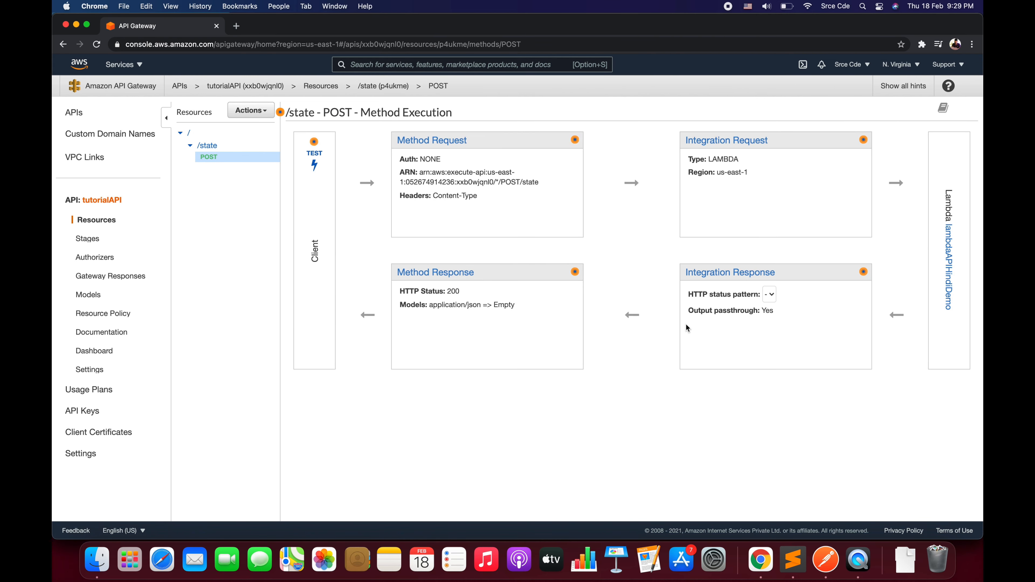
# Review the contractors and permanent JSON block in Sublime Text, and return to the POST method in Chrome
pyautogui.press('super+Tab')
pyautogui.scroll(3, 318, 196)
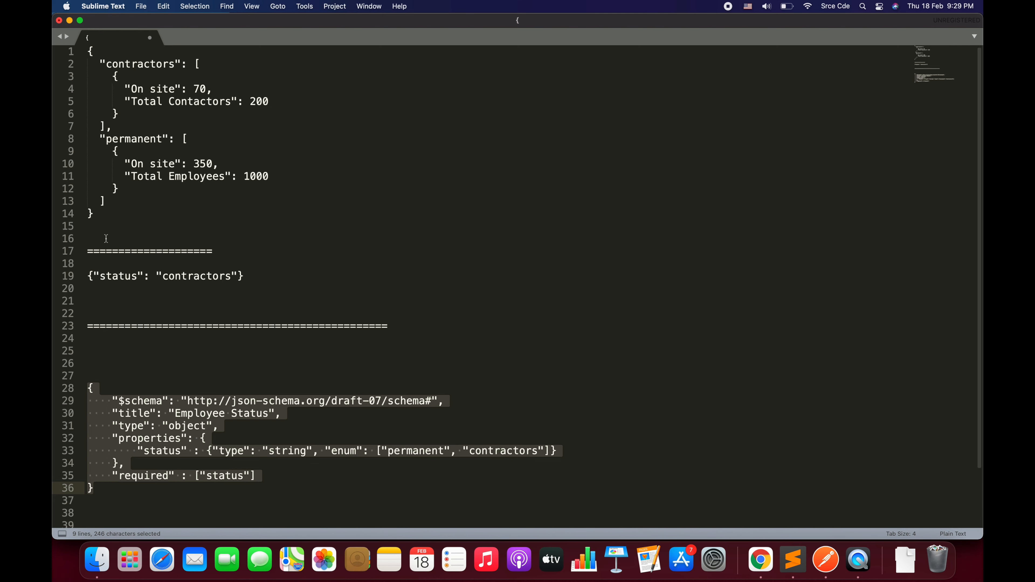
pyautogui.click(105, 223)
pyautogui.moveTo(105, 224); pyautogui.dragTo(88, 51)
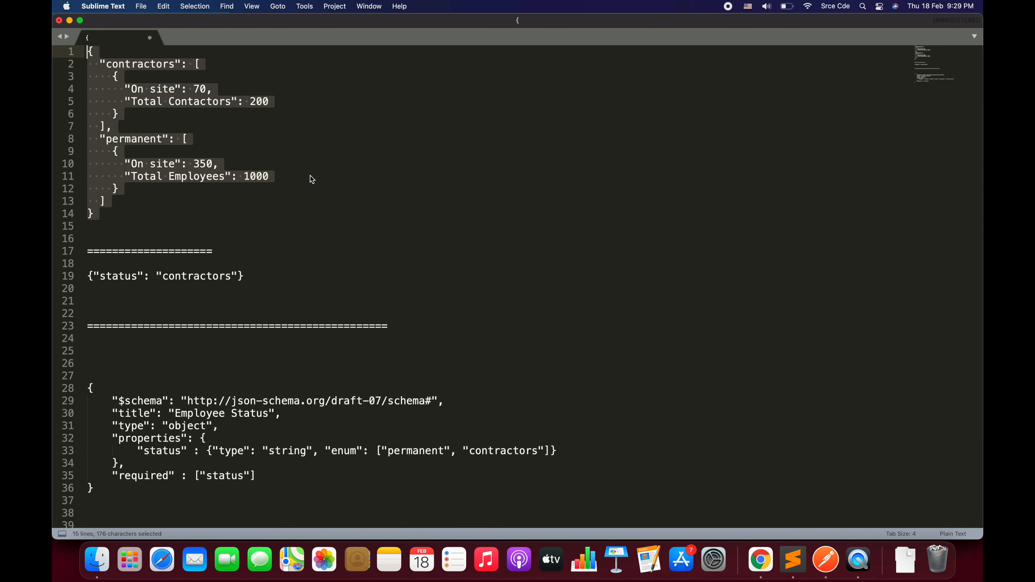
pyautogui.click(318, 181)
pyautogui.press('super+Tab')
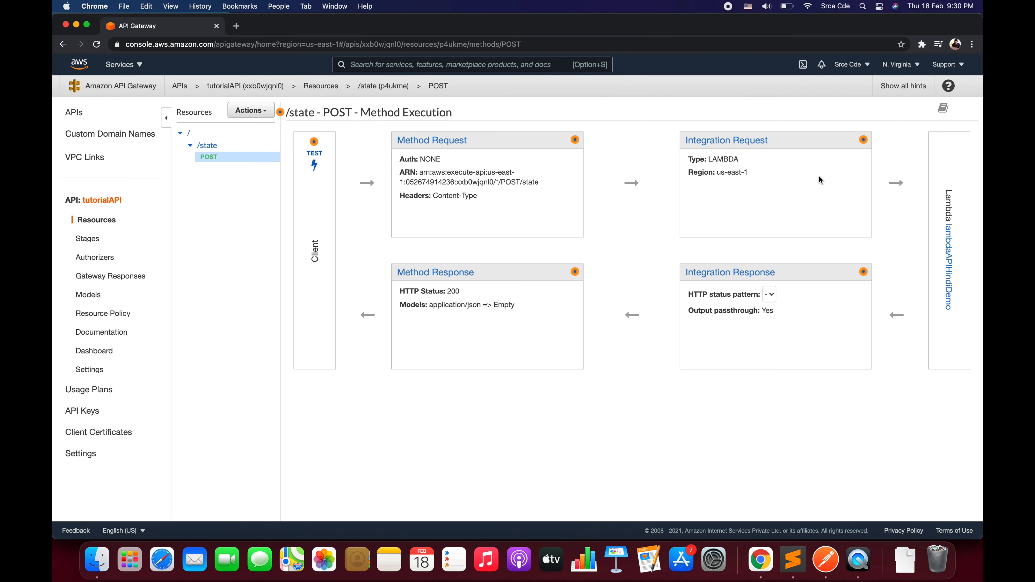
# Open the lambdaAPIHindiDemo function behind the POST method and bring up its code source
pyautogui.click(950, 269)
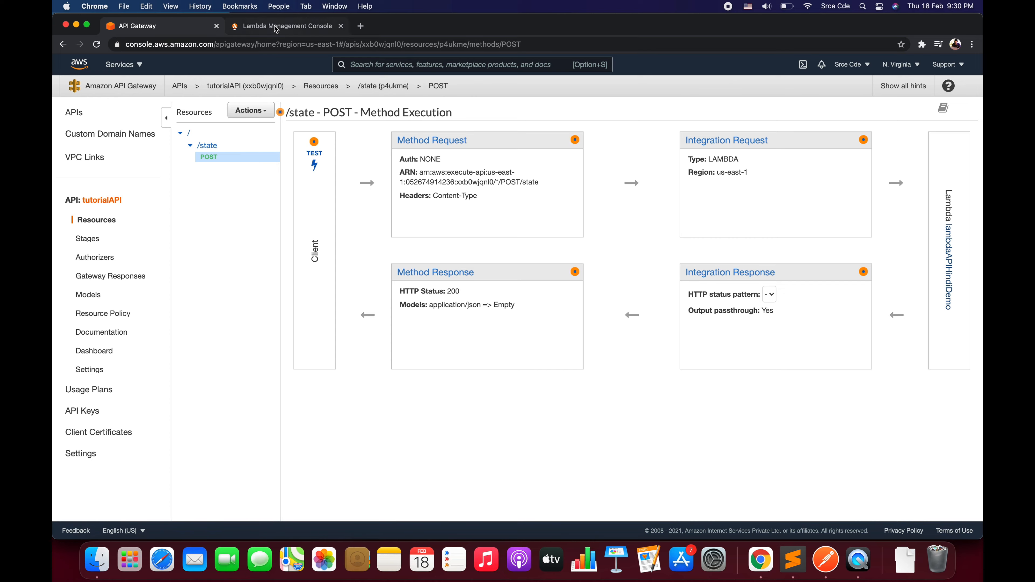
pyautogui.click(276, 28)
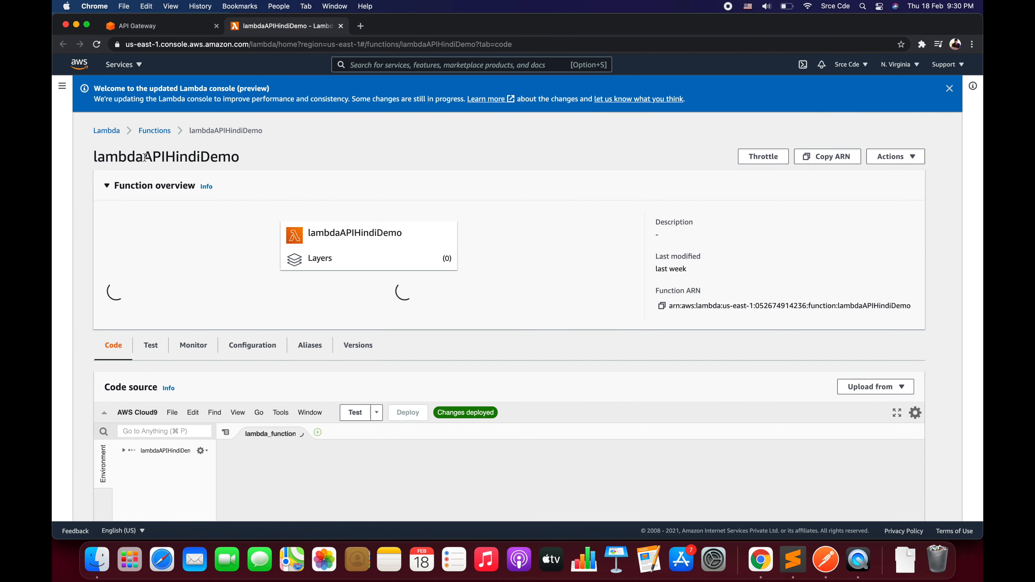
pyautogui.scroll(-6, 228, 226)
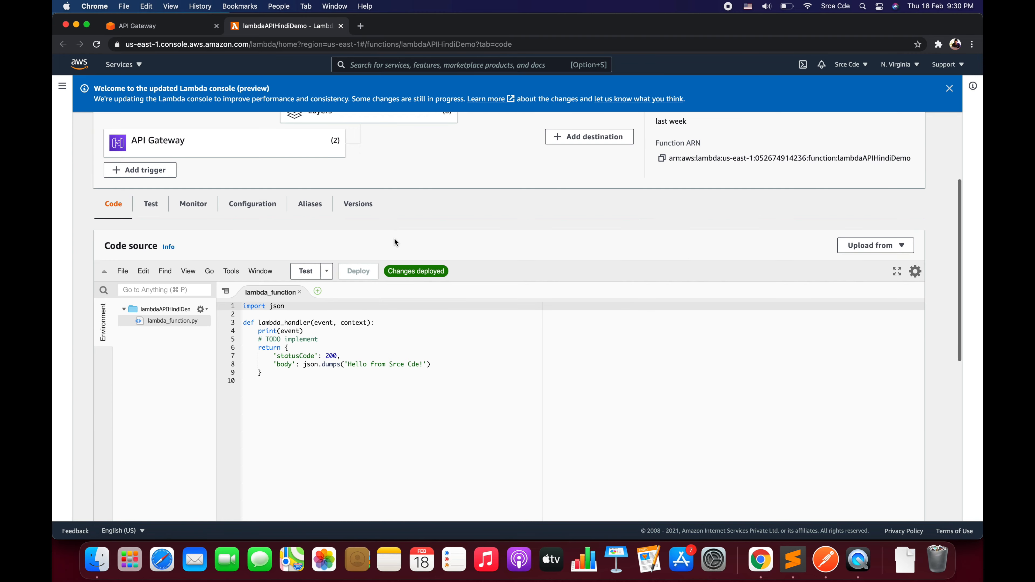
pyautogui.scroll(1, 395, 241)
# Remove the "# TODO implement" comment from the lambda_handler function
pyautogui.click(315, 221)
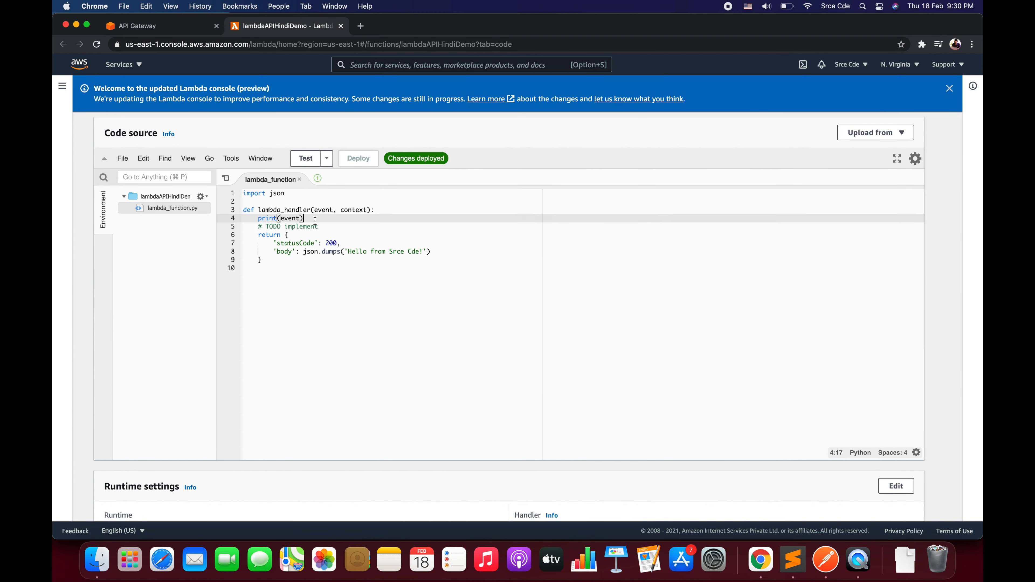
pyautogui.press('Down')
pyautogui.press('super+shift+Left')
pyautogui.press('BackSpace')
pyautogui.press('BackSpace')
# Copy the whole contractors and permanent JSON block from Sublime Text, and return to the Lambda code in Chrome
pyautogui.press('super+Tab')
pyautogui.press('Down')
pyautogui.press('Down')
pyautogui.press('Down')
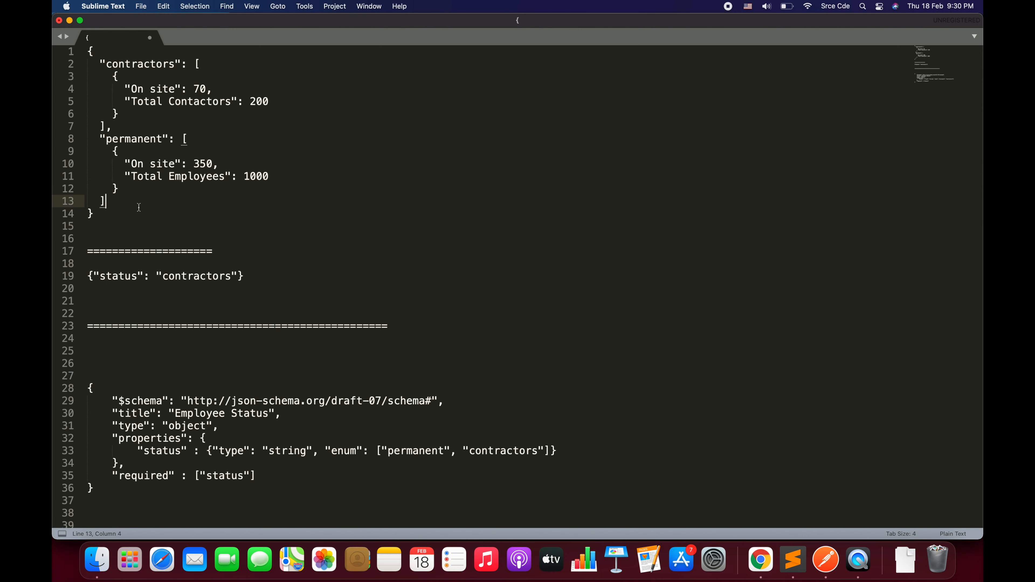
pyautogui.press('shift+super+Up')
pyautogui.press('super+c')
pyautogui.press('super+Tab')
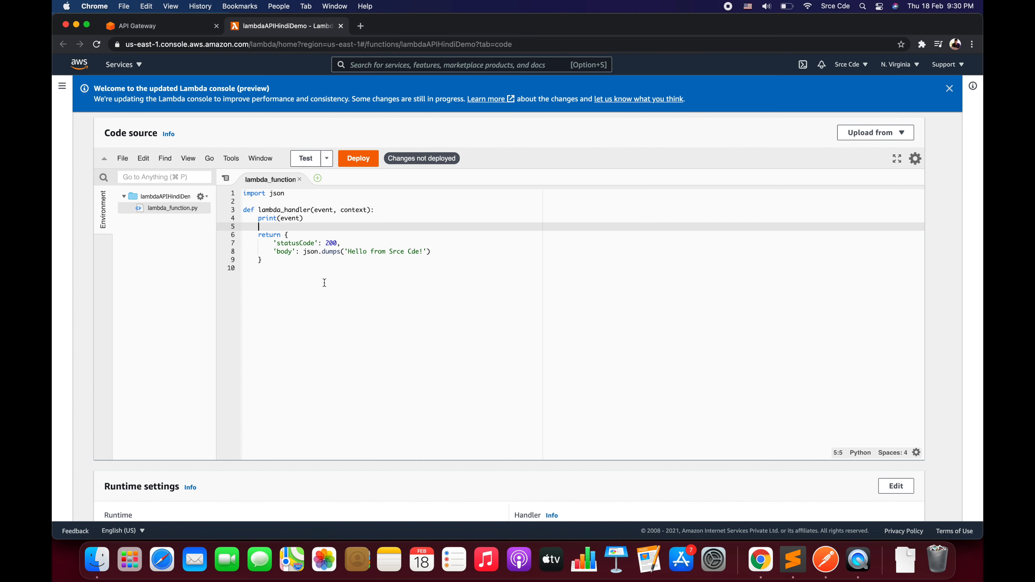
# Assign the copied JSON block to a response variable between the print and return statements of lambda_handler
pyautogui.press('Return')
pyautogui.press('Return')
pyautogui.press('Up')
pyautogui.write('re')
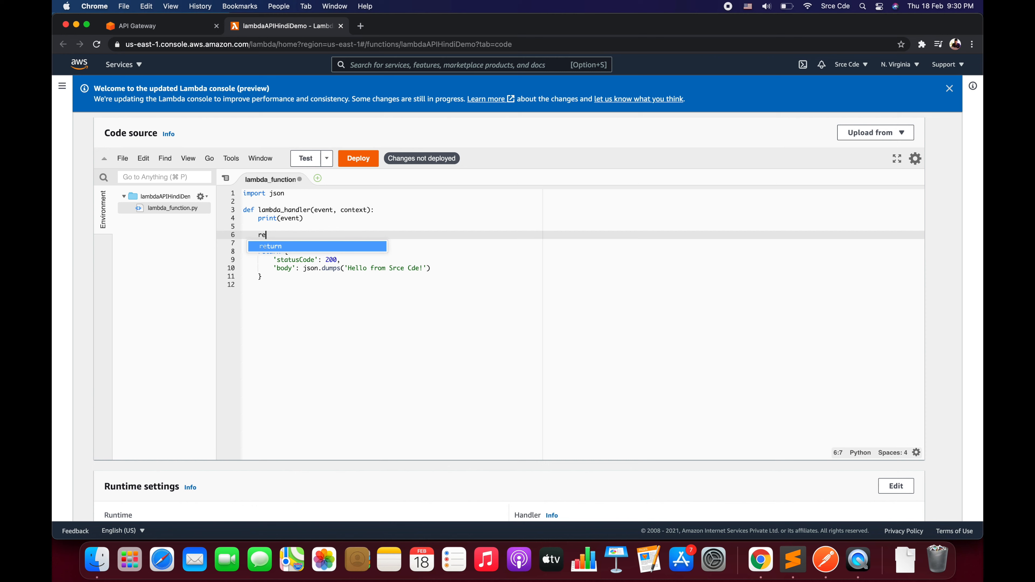
pyautogui.write('sponse =')
pyautogui.press('super+v')
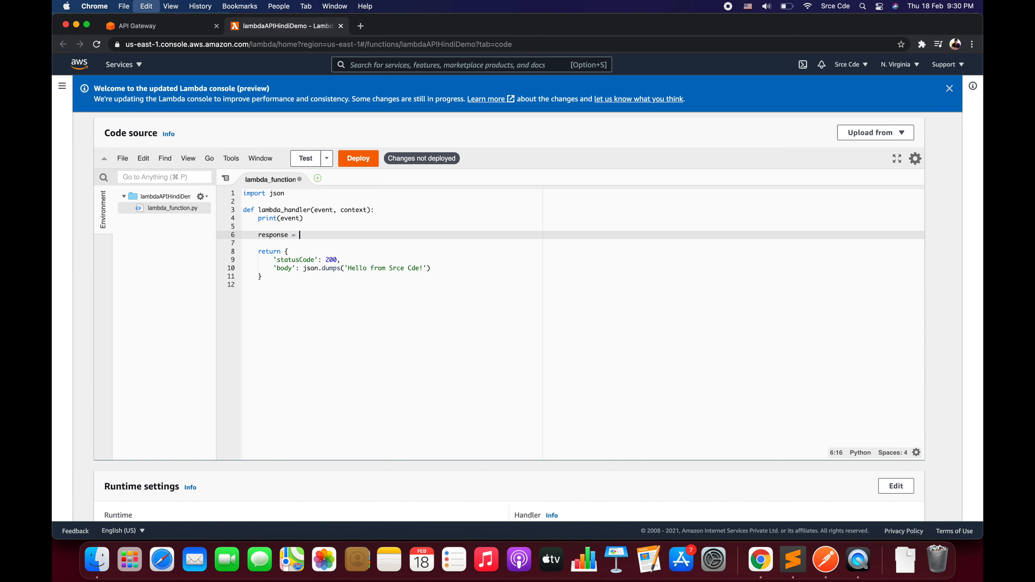
# Indent the response dictionary from the contractors key through its closing brace by three levels
pyautogui.hotkey('shift', 'Up')
pyautogui.hotkey('shift', 'Up')
pyautogui.hotkey('shift', 'Up')
pyautogui.hotkey('shift', 'Up')
pyautogui.hotkey('shift', 'Up')
pyautogui.hotkey('shift', 'Up')
pyautogui.hotkey('shift', 'Up')
pyautogui.hotkey('shift', 'Up')
pyautogui.hotkey('shift', 'Up')
pyautogui.hotkey('shift', 'Up')
pyautogui.hotkey('shift', 'Up')
pyautogui.hotkey('shift', 'Up')
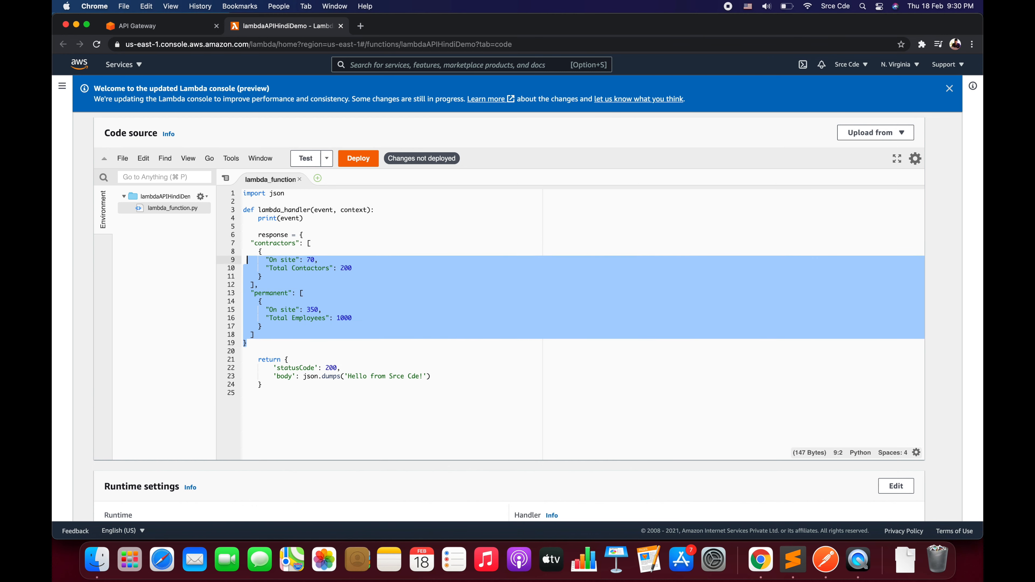
pyautogui.press('Tab')
pyautogui.press('Tab')
pyautogui.press('Tab')
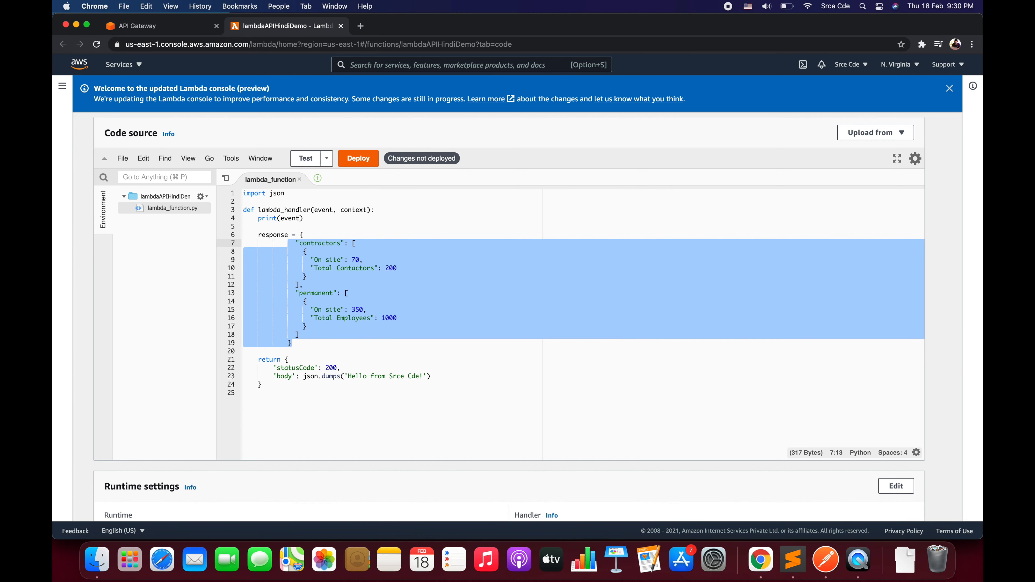
# Indent the selected contents of the response dictionary by one more level, through its closing brace
pyautogui.press('Tab')
pyautogui.click(400, 317)
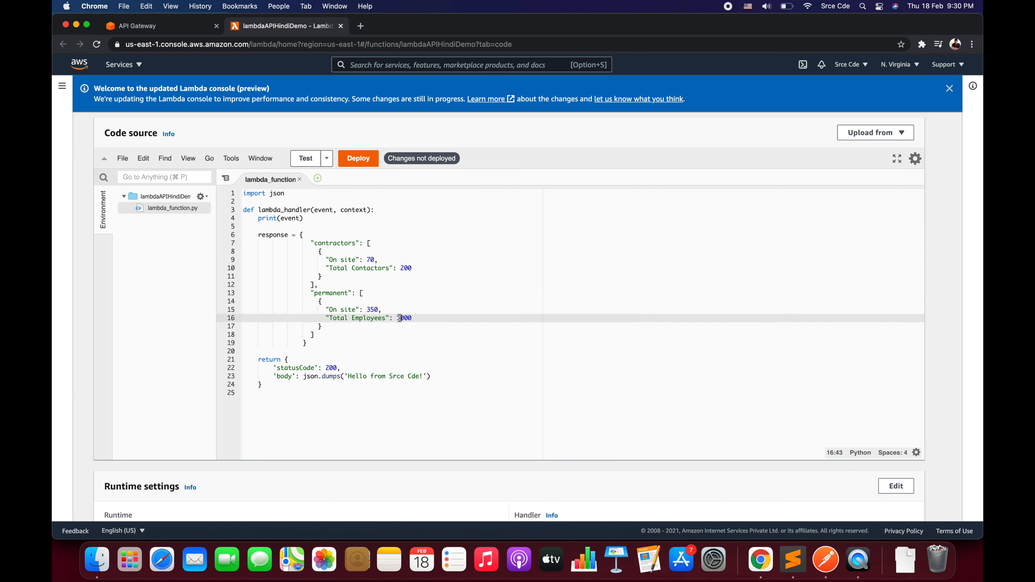
pyautogui.scroll(-5, 293, 335)
pyautogui.scroll(2, 294, 335)
pyautogui.scroll(3, 294, 335)
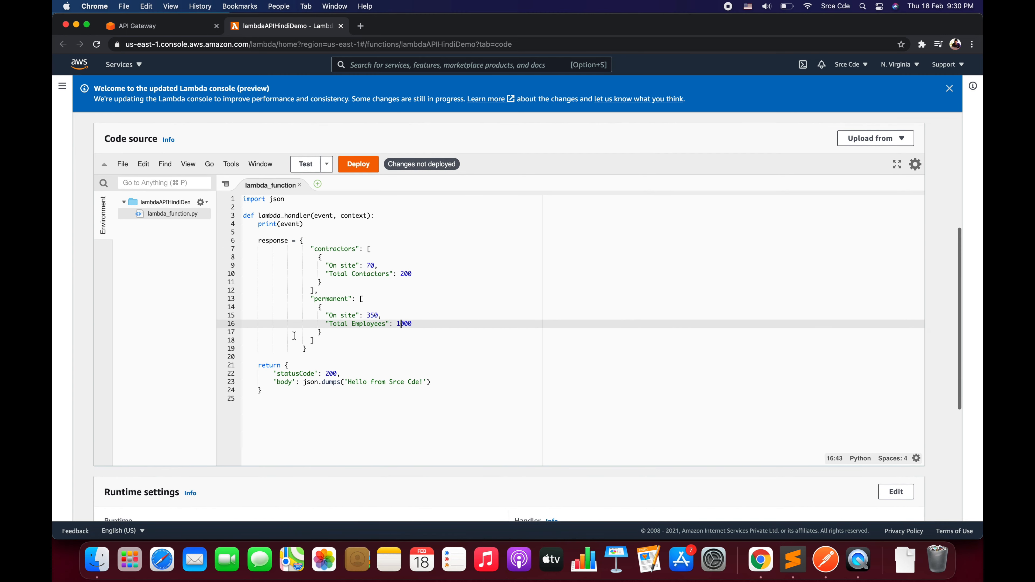
# Start a status variable assignment between print(event) and the response dictionary, checking the request's status key in Sublime Text before returning to Chrome
pyautogui.click(286, 227)
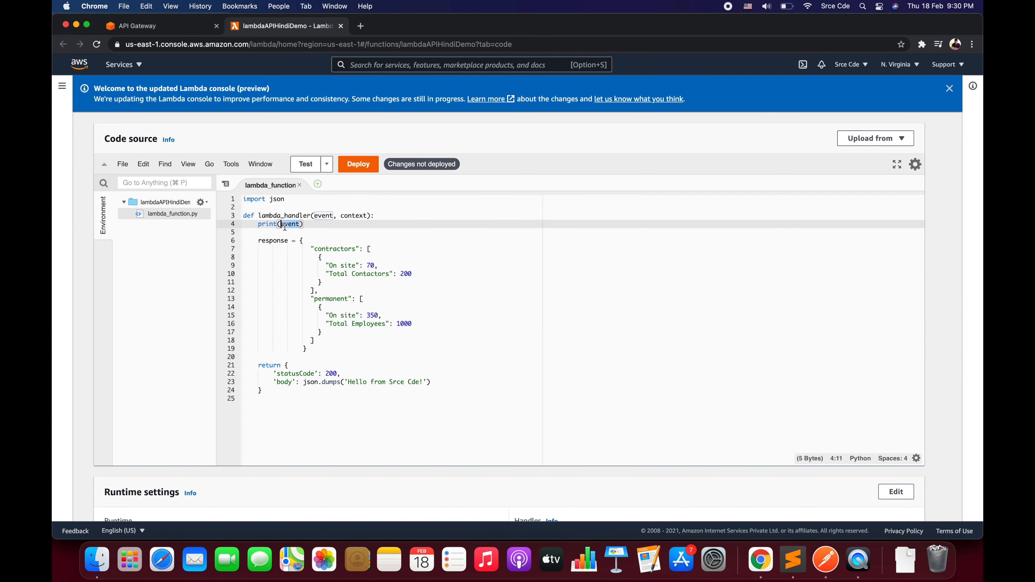
pyautogui.press('Down')
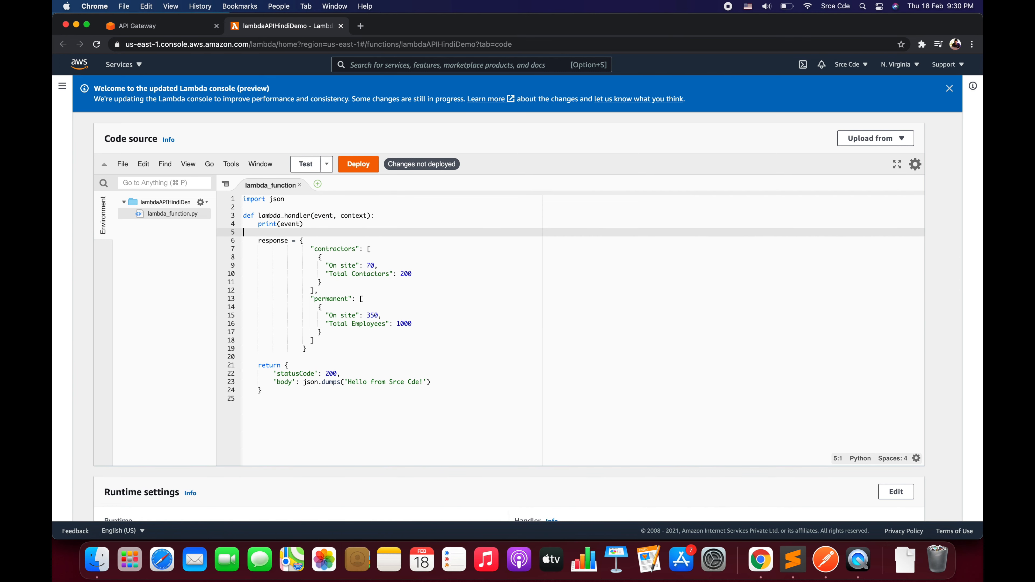
pyautogui.press('Return')
pyautogui.press('Return')
pyautogui.write('s')
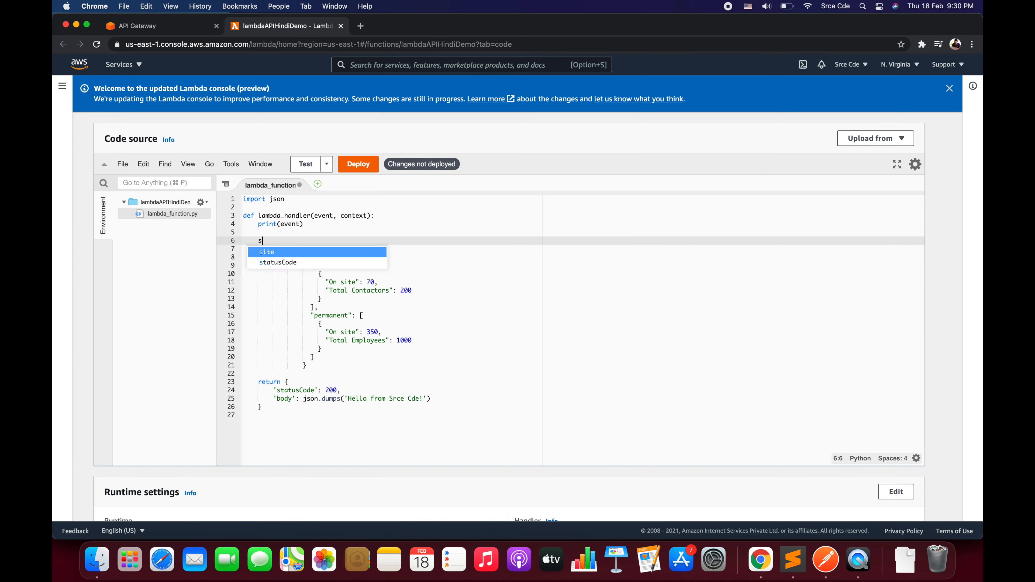
pyautogui.write('tatus =')
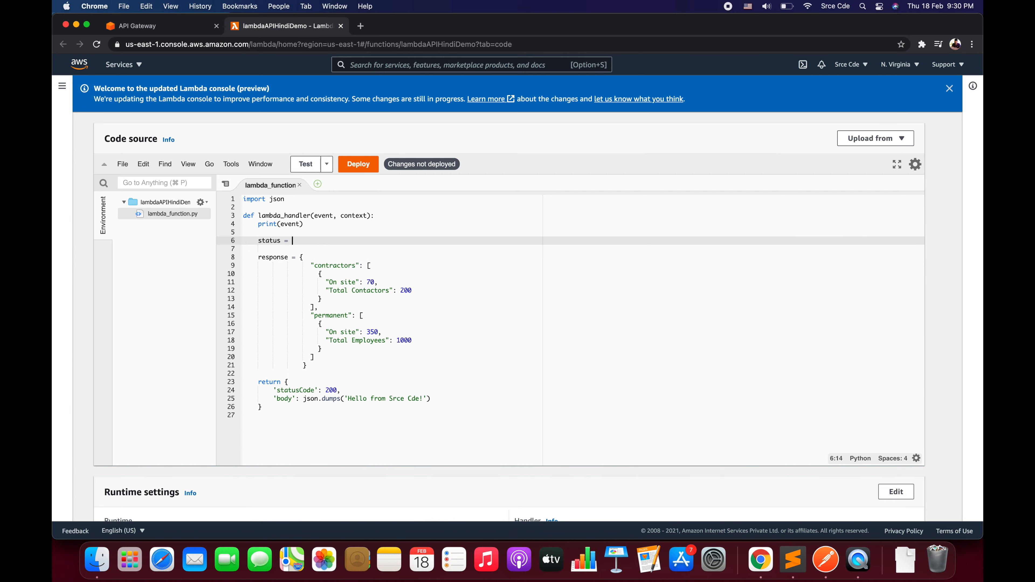
pyautogui.press('super+Tab')
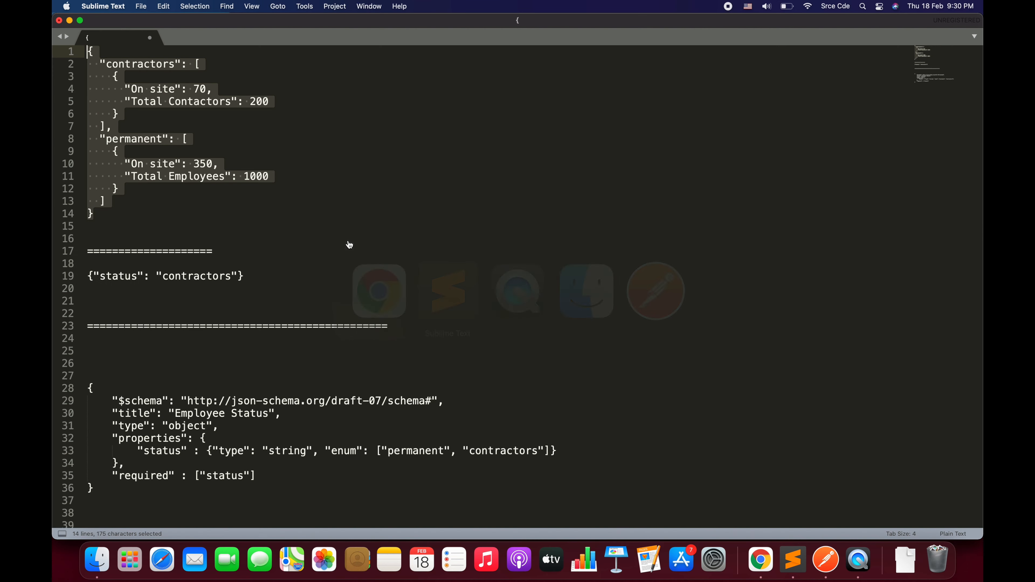
pyautogui.doubleClick(111, 280)
pyautogui.press('super+Tab')
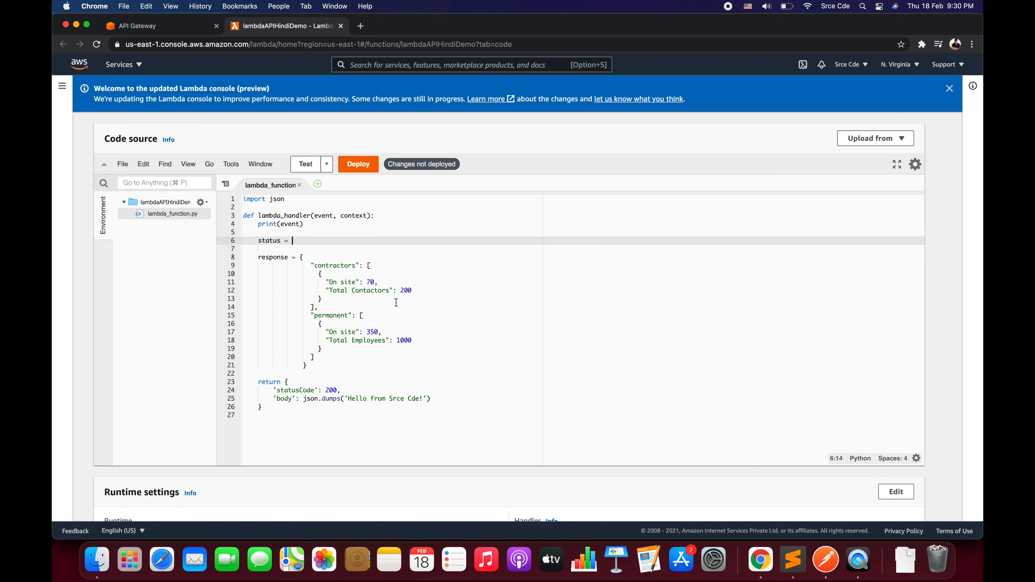
# Complete the status assignment with the value event["body-json"]["status"]
pyautogui.doubleClick(290, 223)
pyautogui.click(312, 241)
pyautogui.write('event')
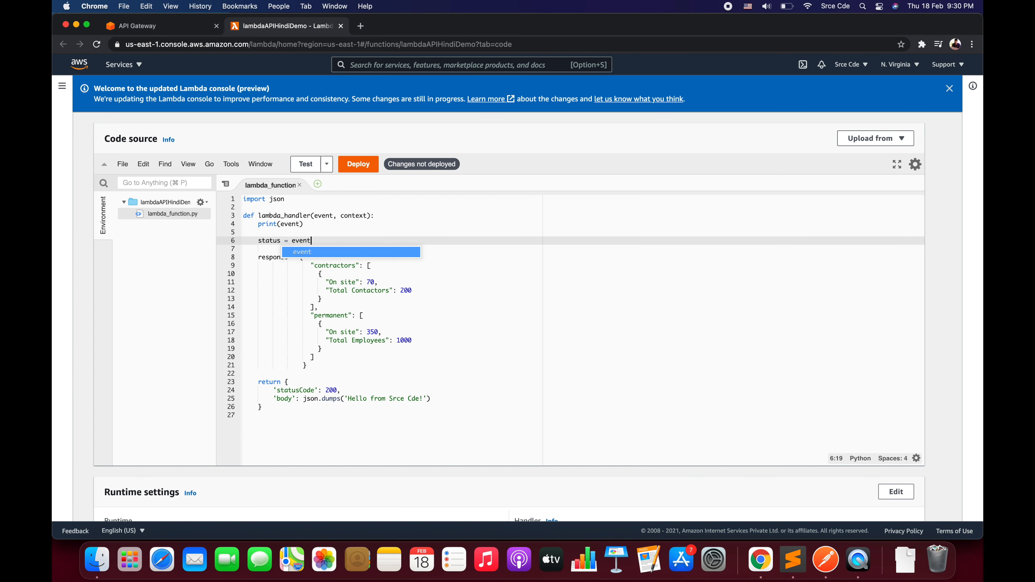
pyautogui.write('["')
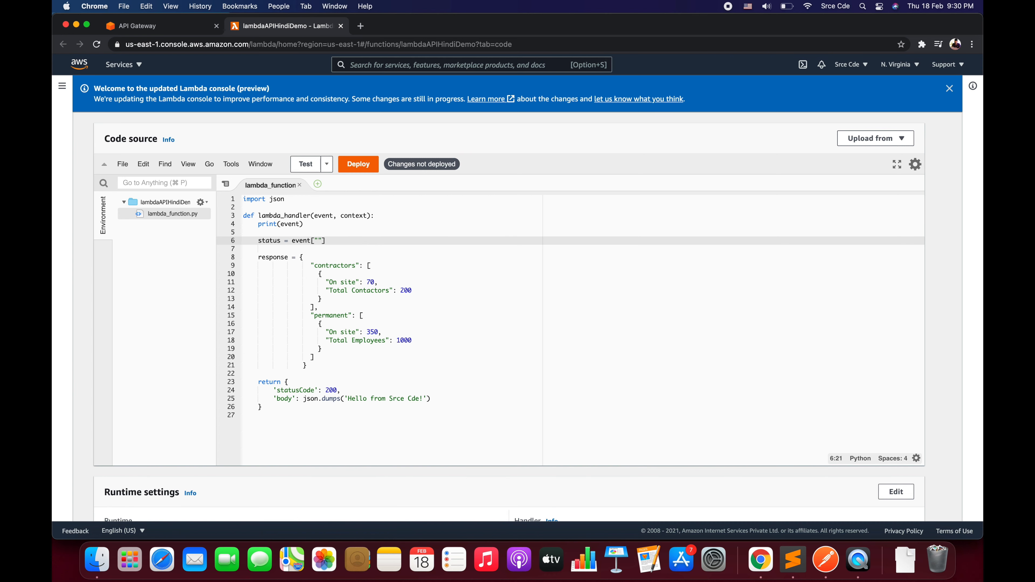
pyautogui.write('body-json"]["status"')
pyautogui.doubleClick(291, 224)
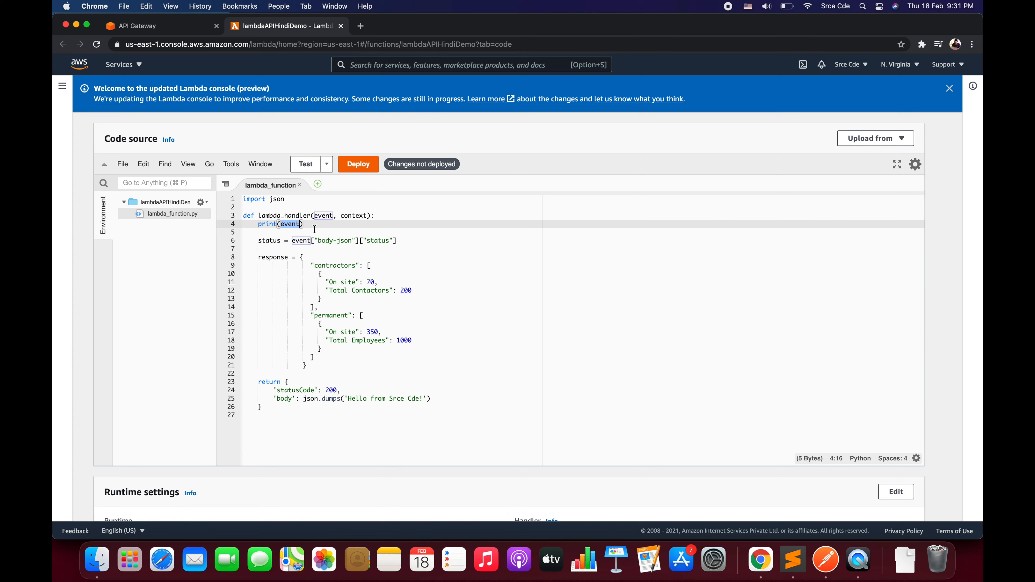
pyautogui.moveTo(292, 240); pyautogui.dragTo(374, 241)
# Replace the json.dumps expression in the returned body with response followed by empty square brackets
pyautogui.scroll(-2, 314, 260)
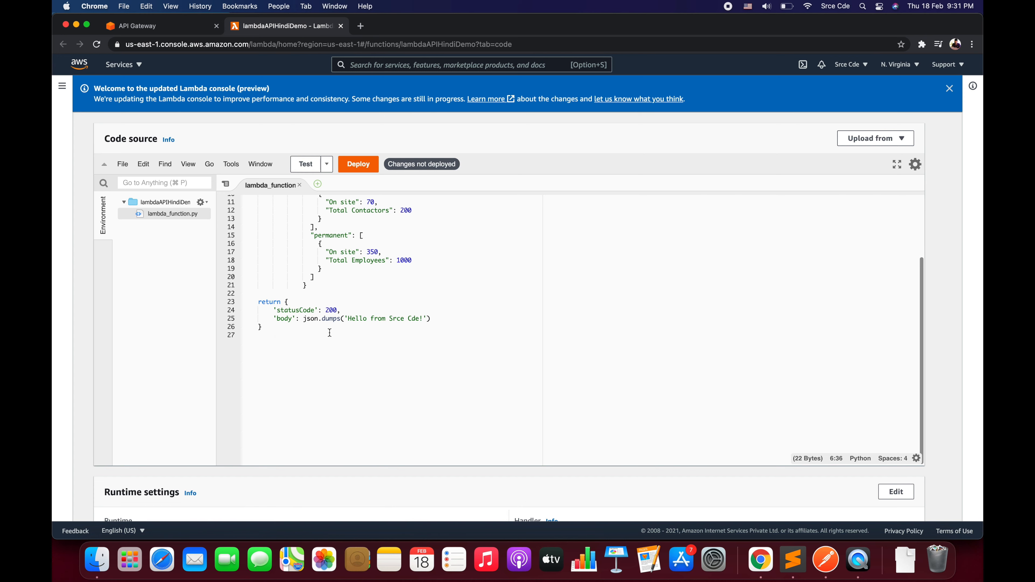
pyautogui.click(347, 319)
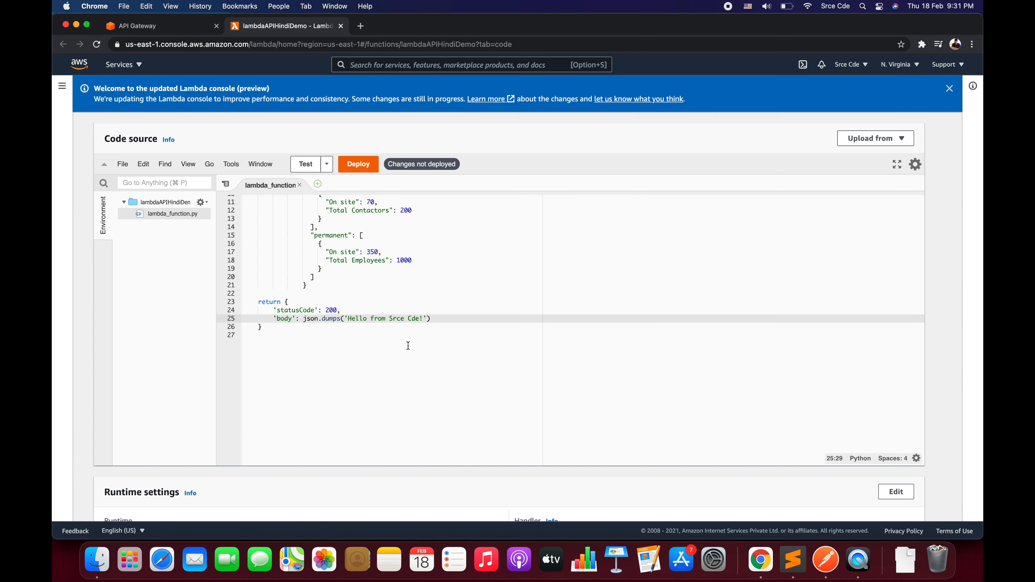
pyautogui.press('Left')
pyautogui.press('Left')
pyautogui.press('Left')
pyautogui.press('Left')
pyautogui.press('Left')
pyautogui.press('Left')
pyautogui.press('Left')
pyautogui.press('Left')
pyautogui.press('super+shift+Right')
pyautogui.hotkey('shift', 'Left')
pyautogui.press('BackSpace')
pyautogui.write('response')
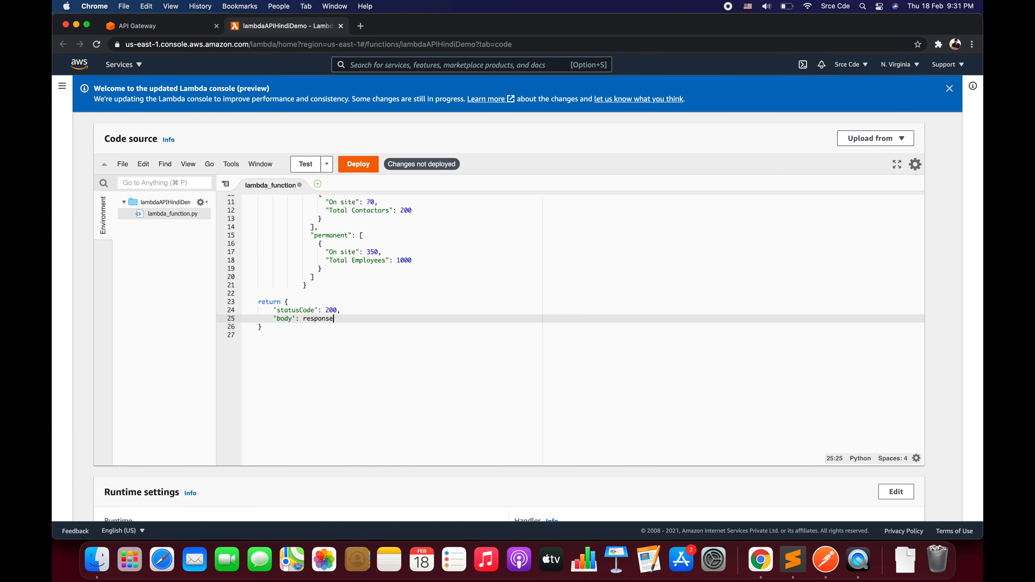
pyautogui.write('[]')
# Insert the status variable name between the brackets so the returned body reads response[status]
pyautogui.scroll(5, 280, 244)
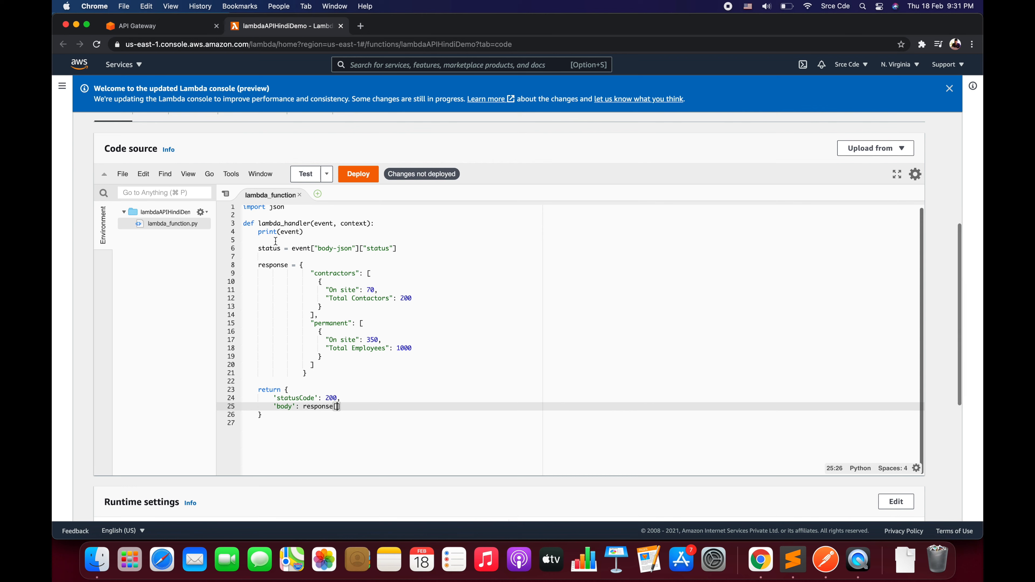
pyautogui.doubleClick(265, 248)
pyautogui.press('super+c')
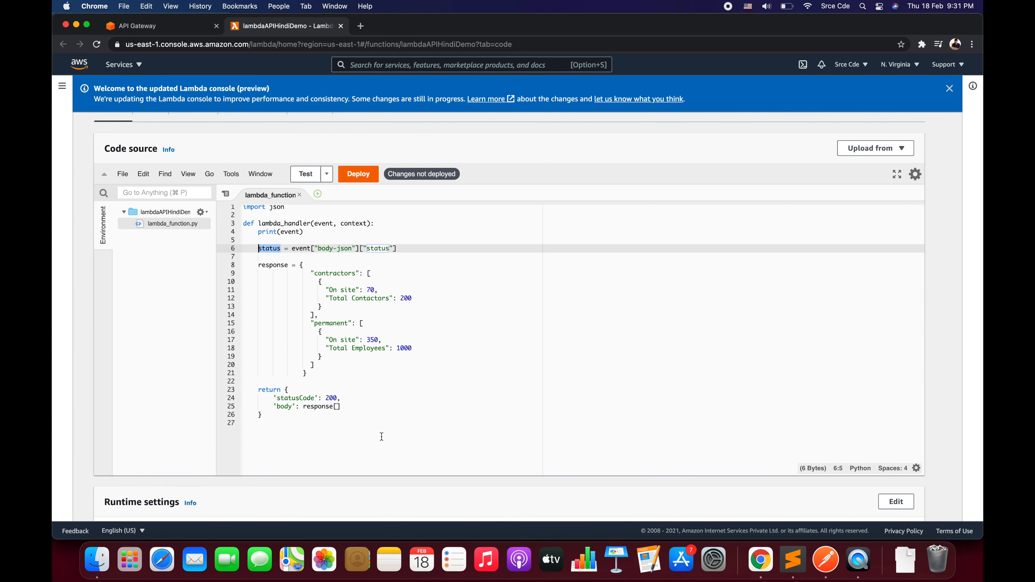
pyautogui.click(336, 406)
pyautogui.press('super+v')
pyautogui.keyDown('shift'); pyautogui.click(339, 406); pyautogui.keyUp('shift')
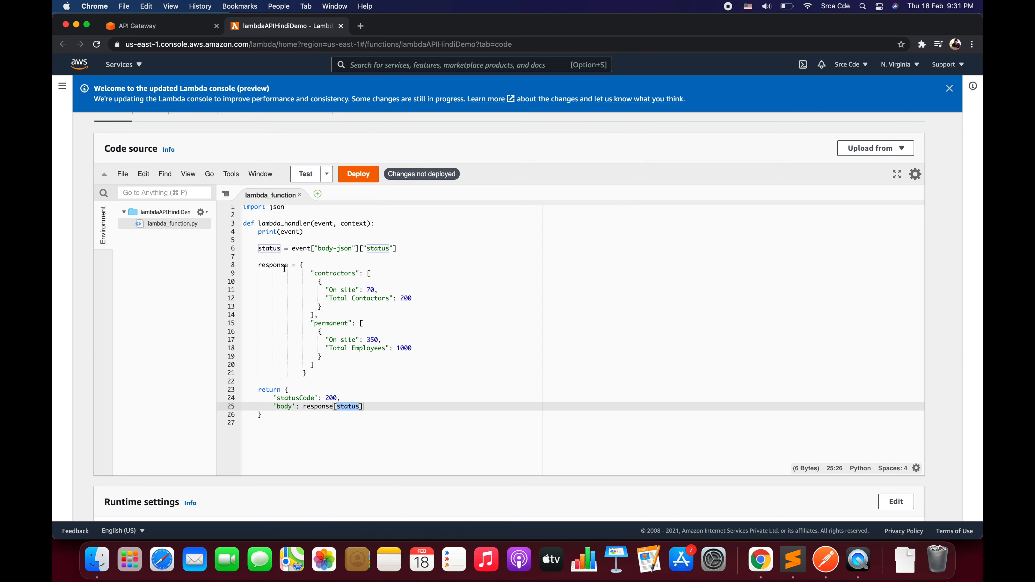
pyautogui.moveTo(319, 281); pyautogui.dragTo(330, 309)
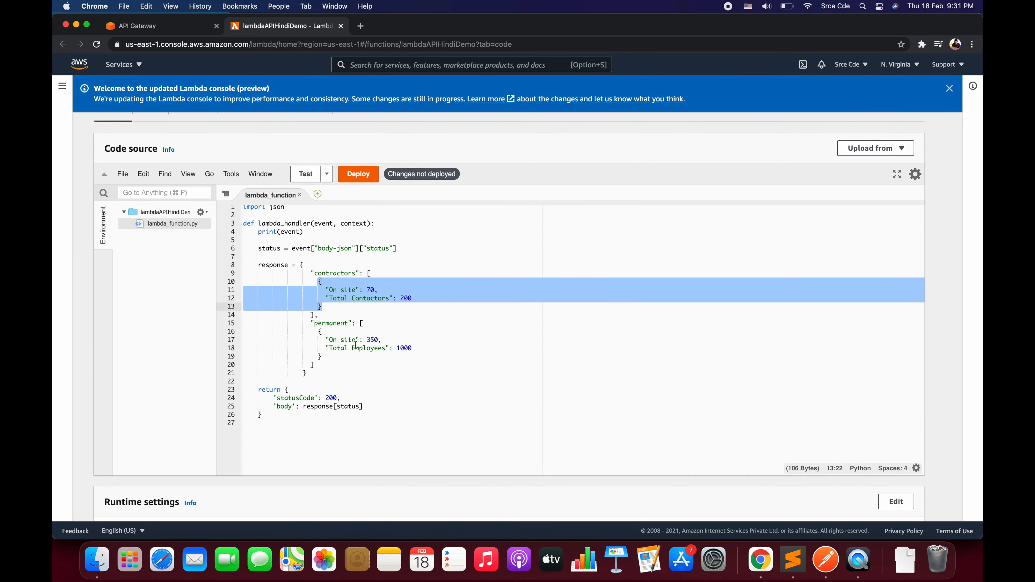
pyautogui.doubleClick(319, 323)
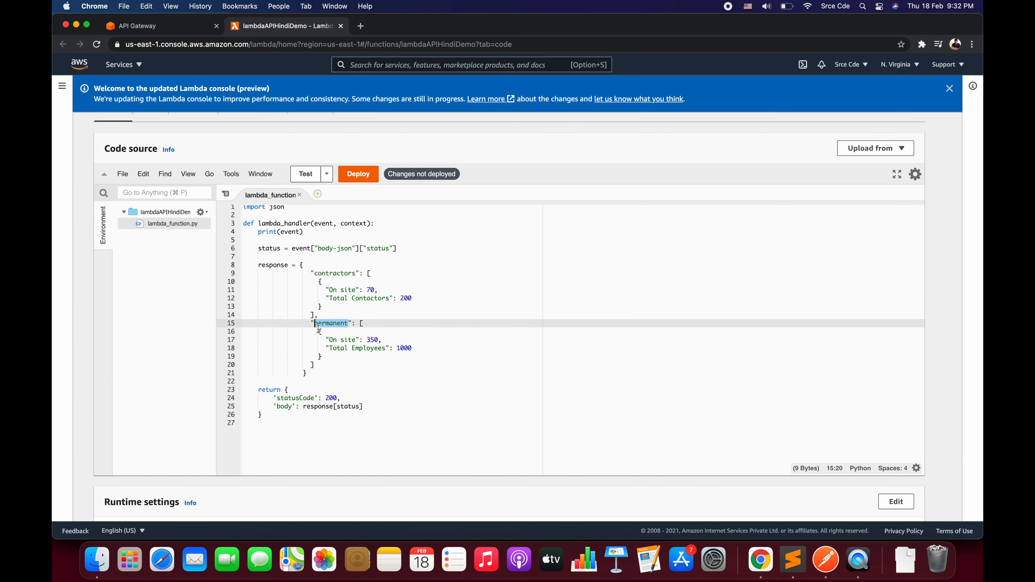
pyautogui.moveTo(319, 331); pyautogui.dragTo(333, 356)
pyautogui.scroll(-3, 334, 356)
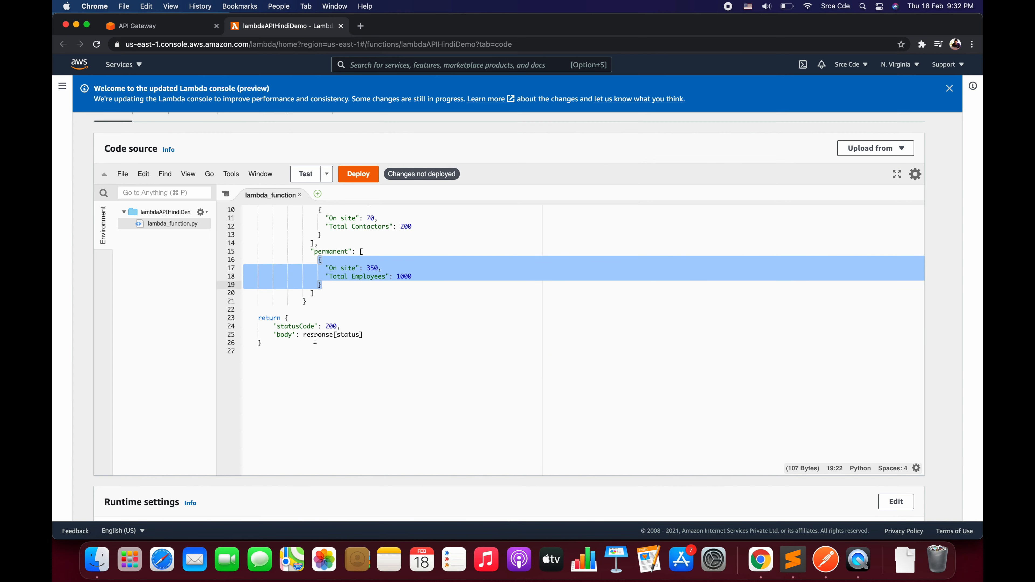
pyautogui.click(305, 353)
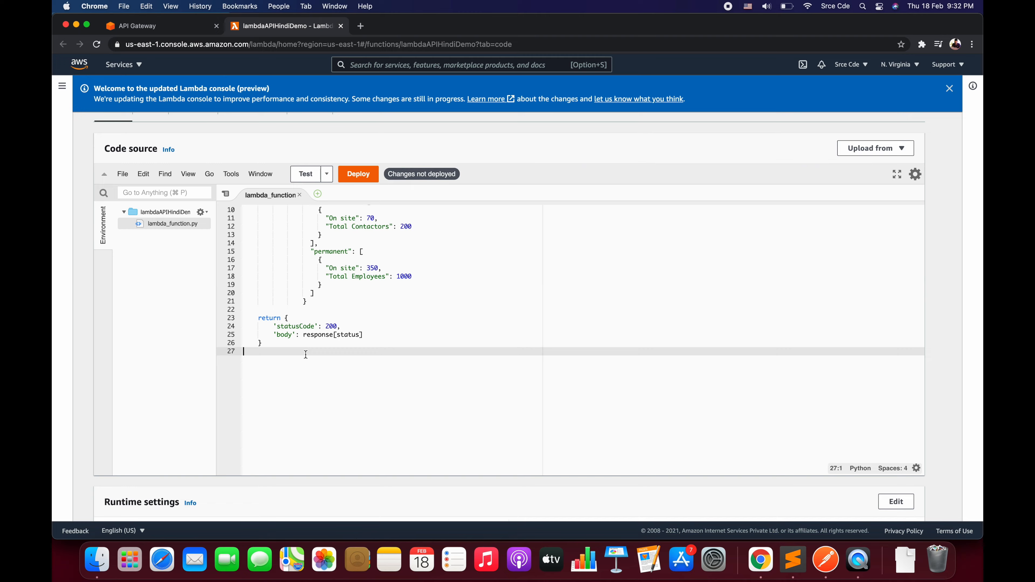
# Deploy the updated lambdaAPIHindiDemo function code
pyautogui.scroll(5, 306, 354)
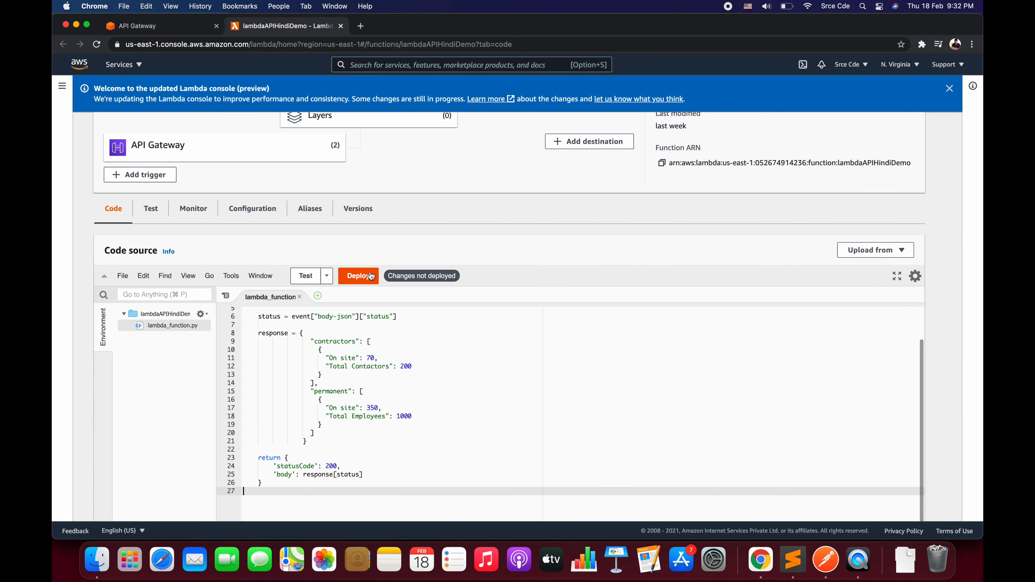
pyautogui.click(369, 277)
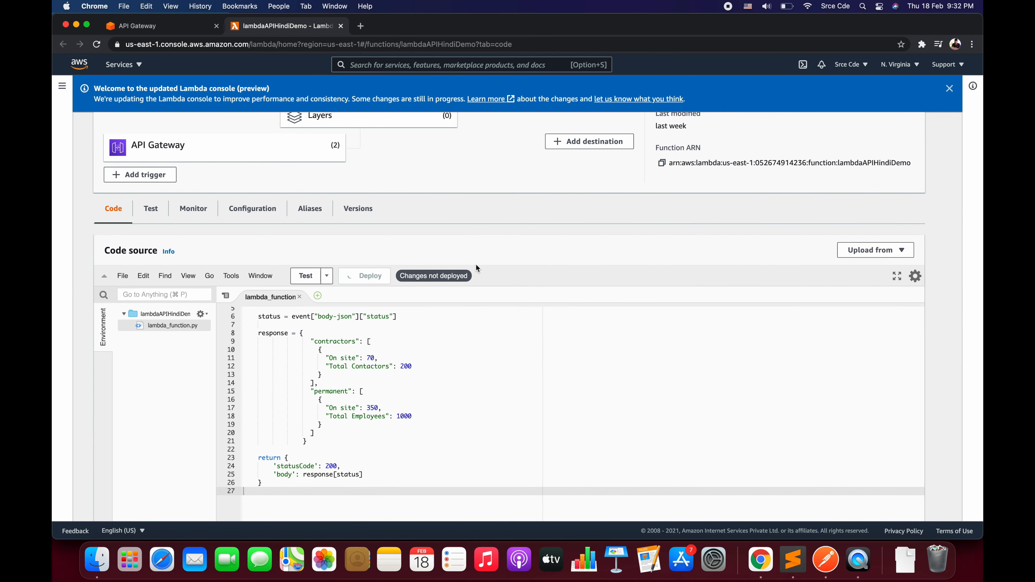
pyautogui.scroll(-2, 476, 265)
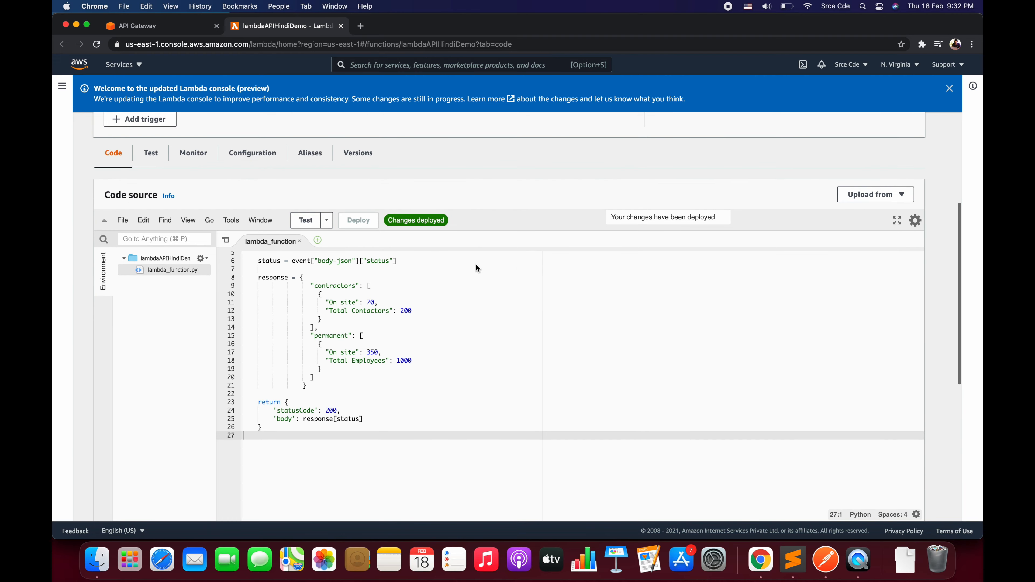
pyautogui.click(477, 266)
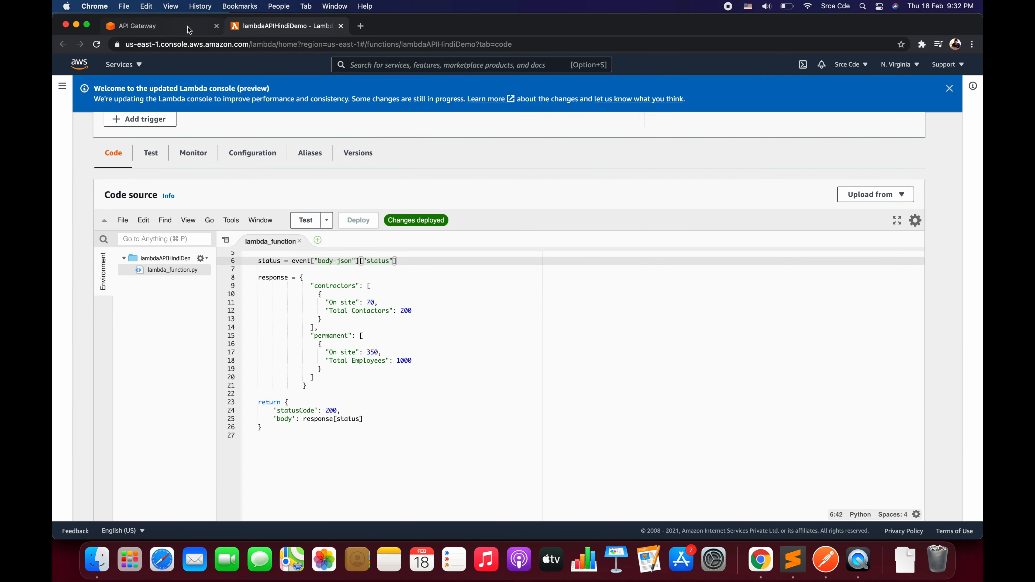
# Examine the application/json mapping template in the POST /state integration request in API Gateway, and return to the method execution overview
pyautogui.click(193, 29)
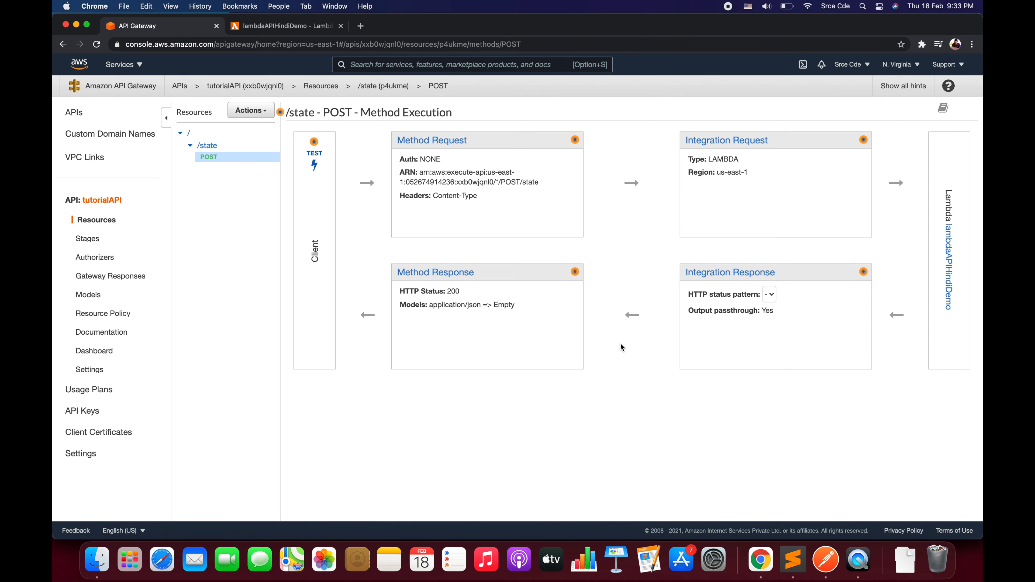
pyautogui.click(748, 147)
pyautogui.scroll(-10, 580, 279)
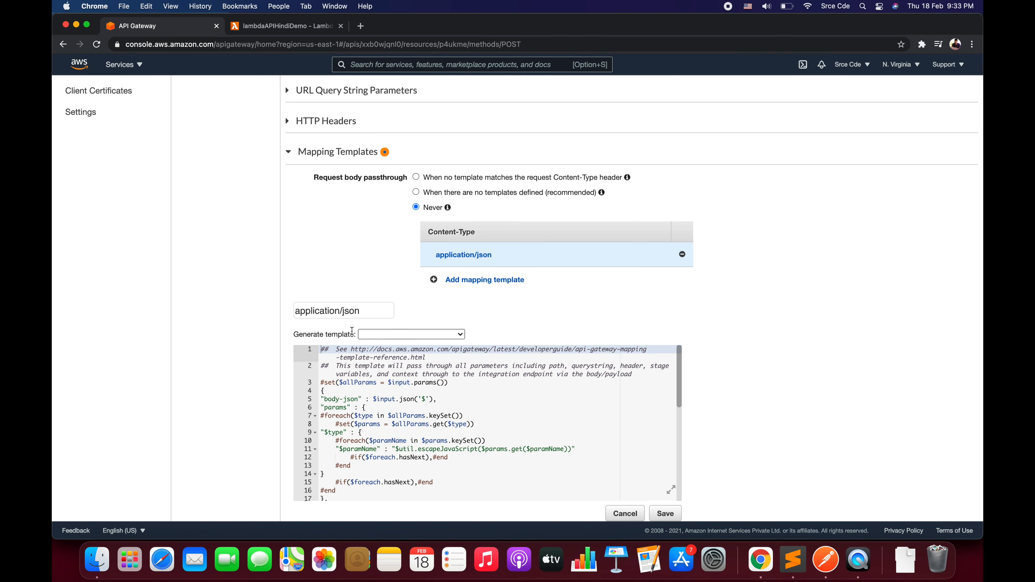
pyautogui.scroll(-6, 446, 407)
pyautogui.scroll(4, 446, 407)
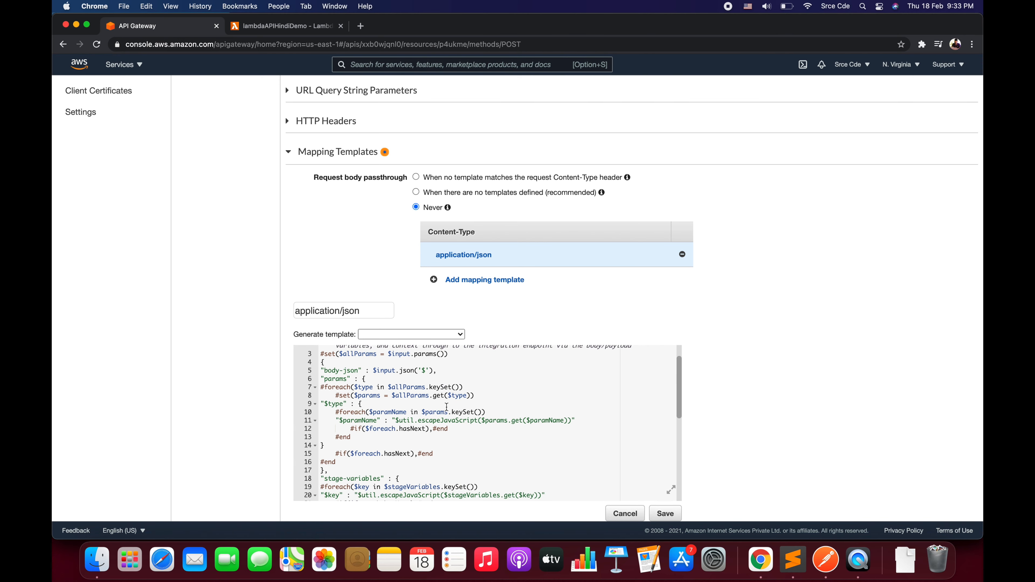
pyautogui.scroll(8, 480, 376)
pyautogui.scroll(-8, 481, 376)
pyautogui.scroll(8, 481, 375)
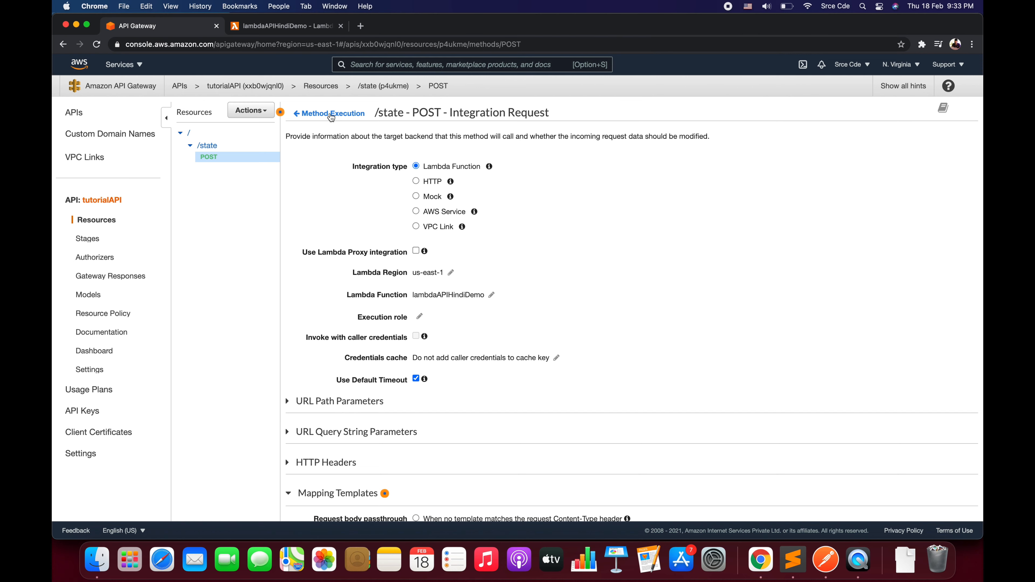
pyautogui.click(331, 115)
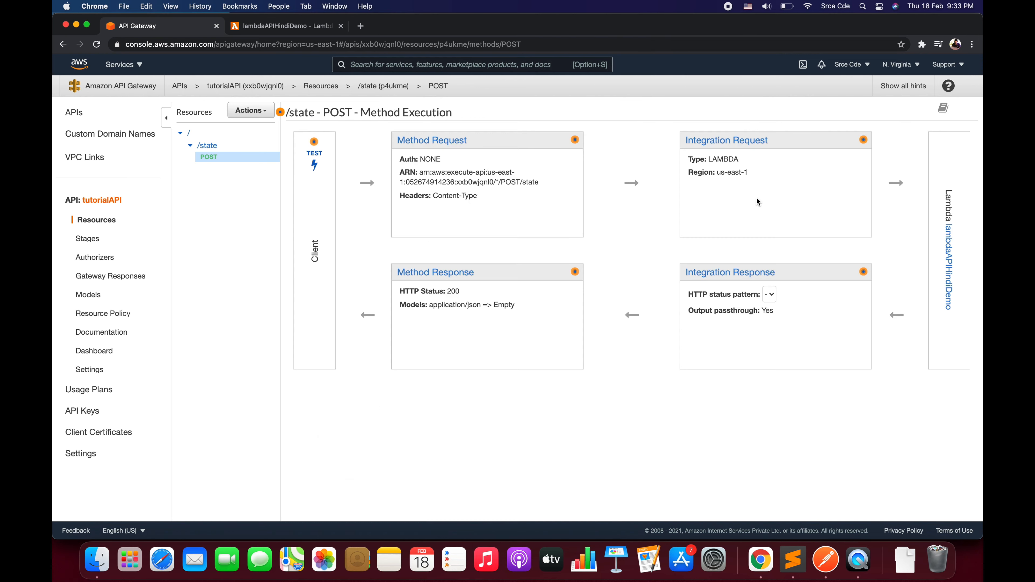
# In the POST /state method request, save the request validator as "Validate body, query string parameters, and headers"
pyautogui.click(430, 140)
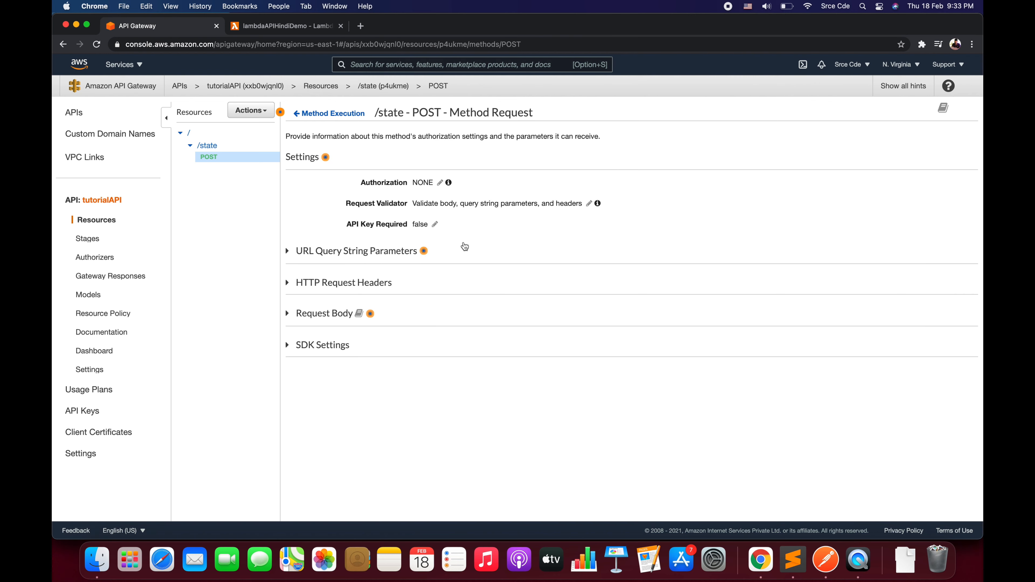
pyautogui.doubleClick(379, 208)
pyautogui.click(589, 204)
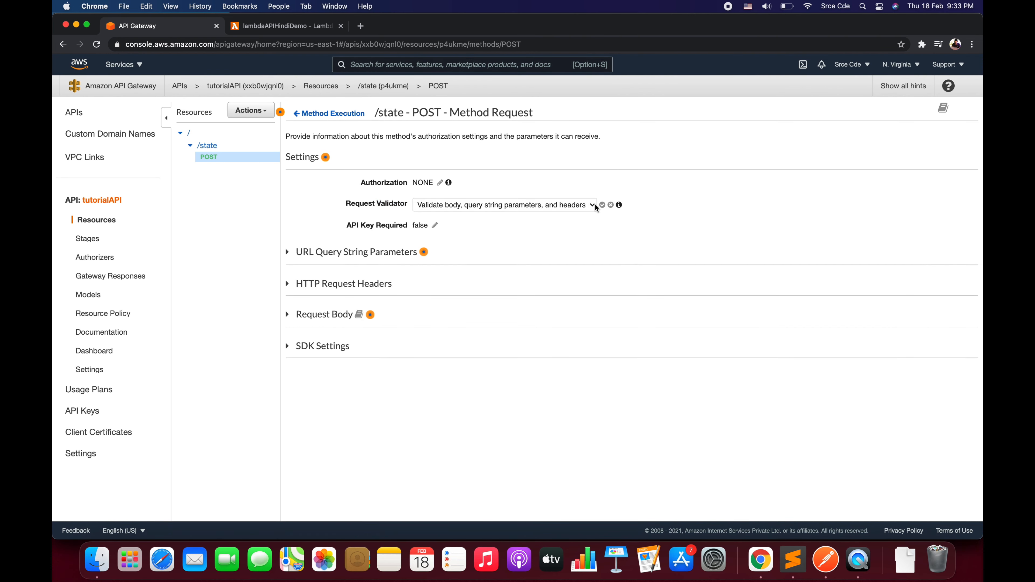
pyautogui.click(595, 204)
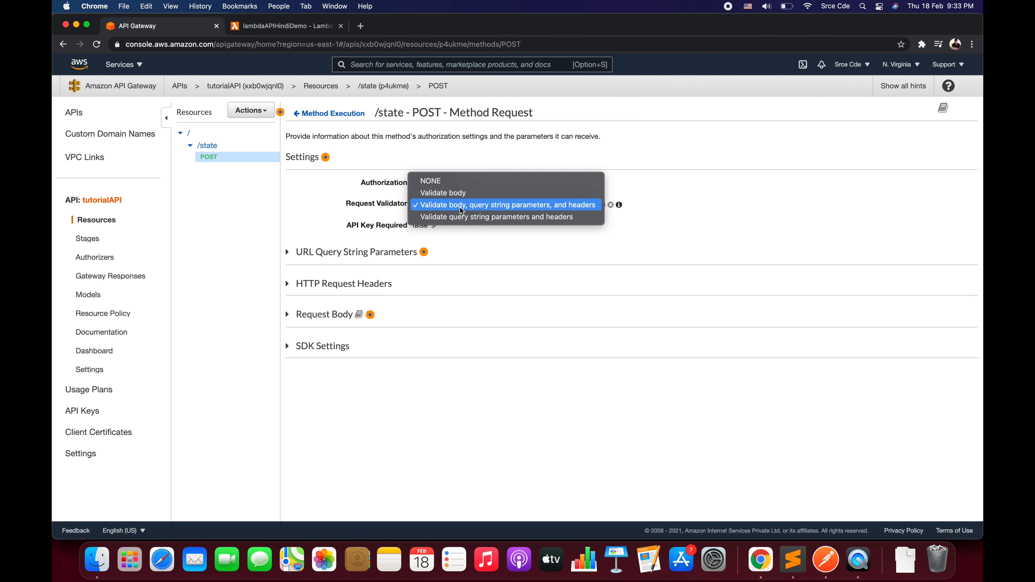
pyautogui.click(557, 206)
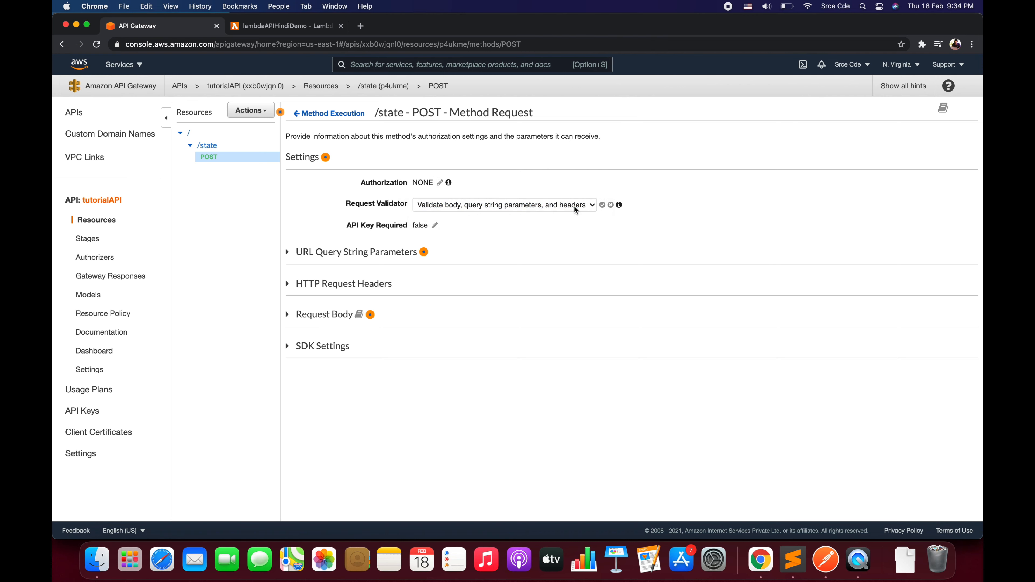
pyautogui.click(602, 206)
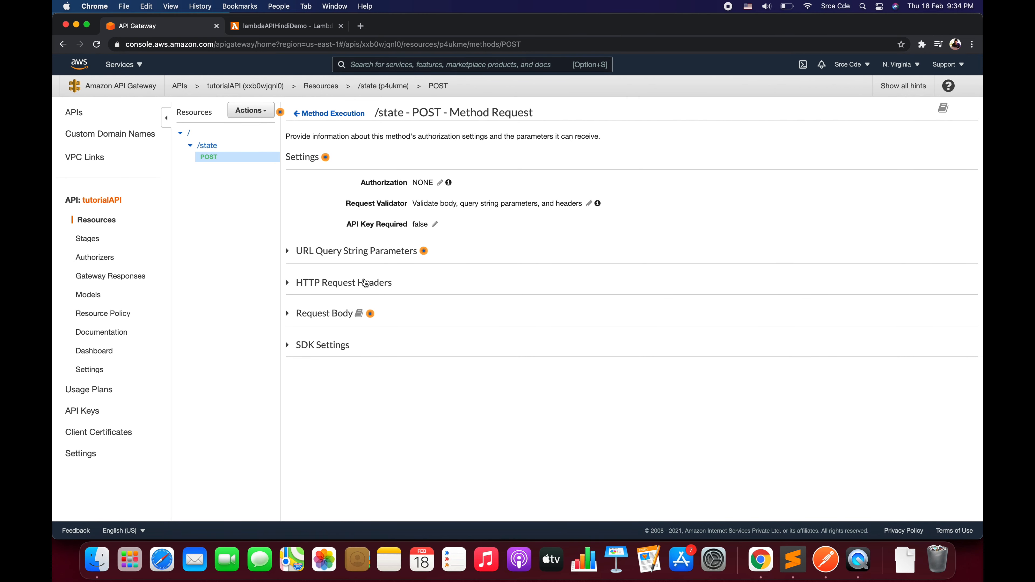
# Add a request body model to the POST /state method request with content type application/json and model bodyValidatior
pyautogui.click(335, 321)
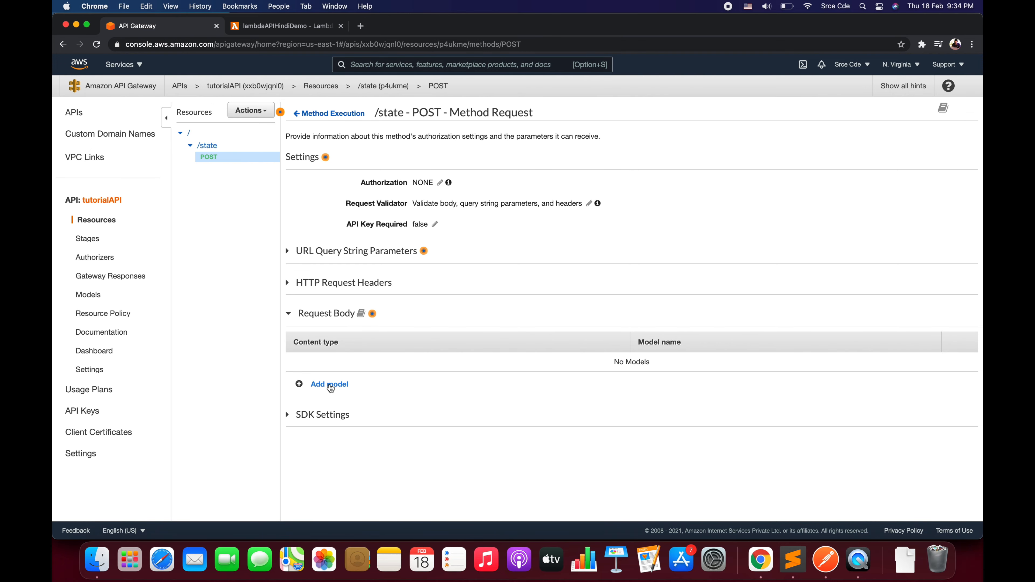
pyautogui.click(330, 385)
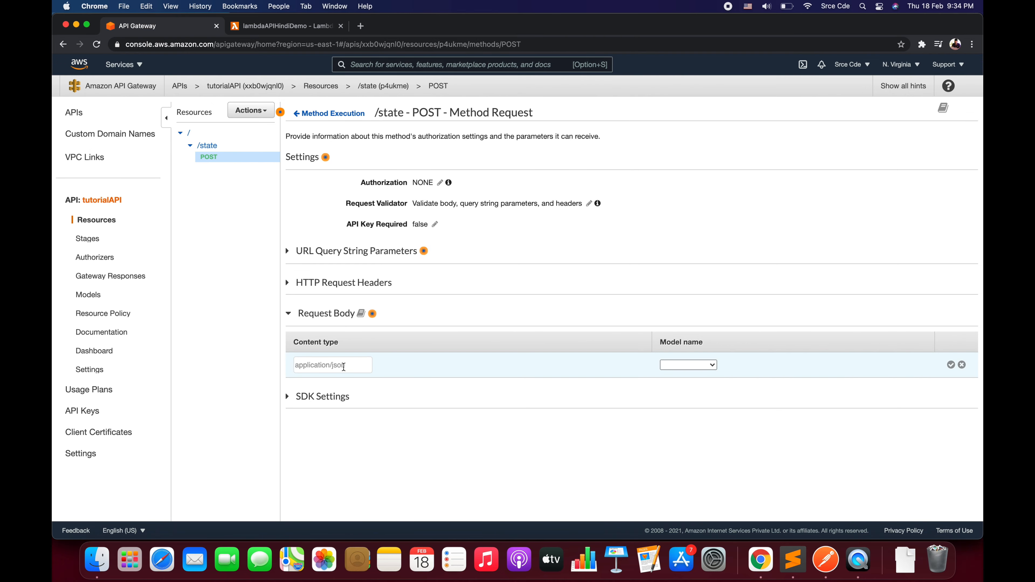
pyautogui.click(338, 364)
pyautogui.click(325, 387)
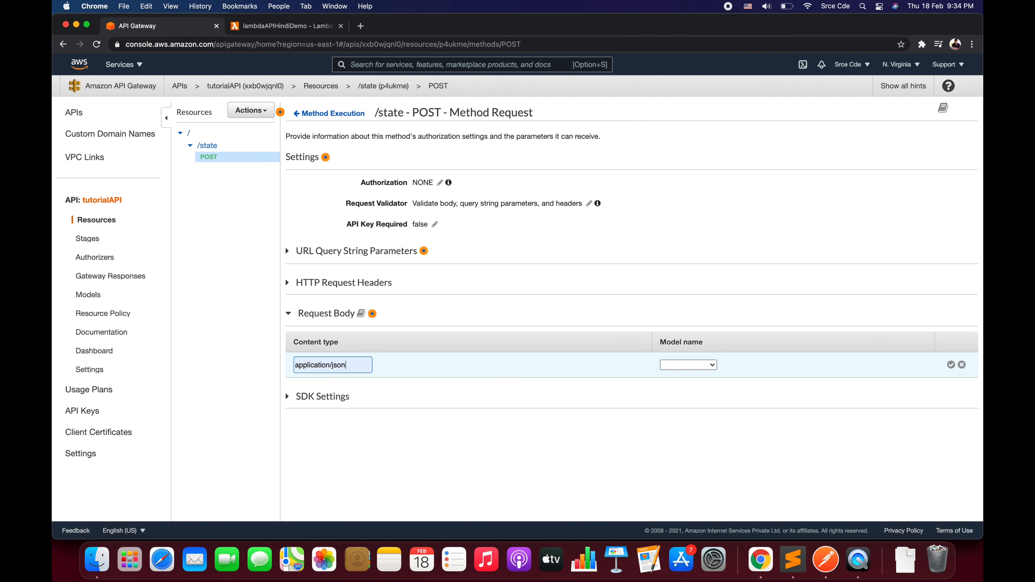
pyautogui.click(713, 365)
pyautogui.click(713, 365)
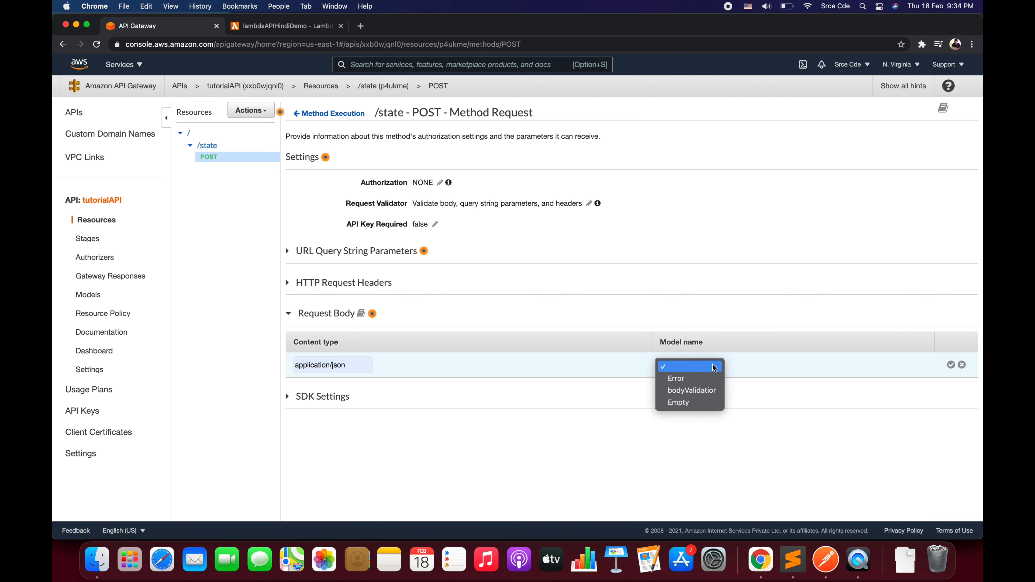
pyautogui.click(715, 392)
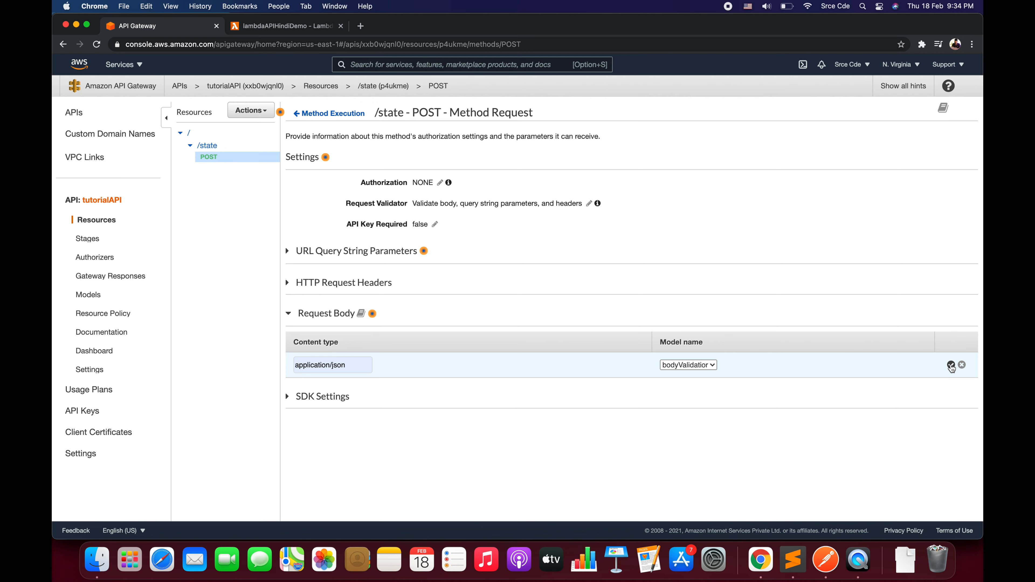
pyautogui.click(950, 366)
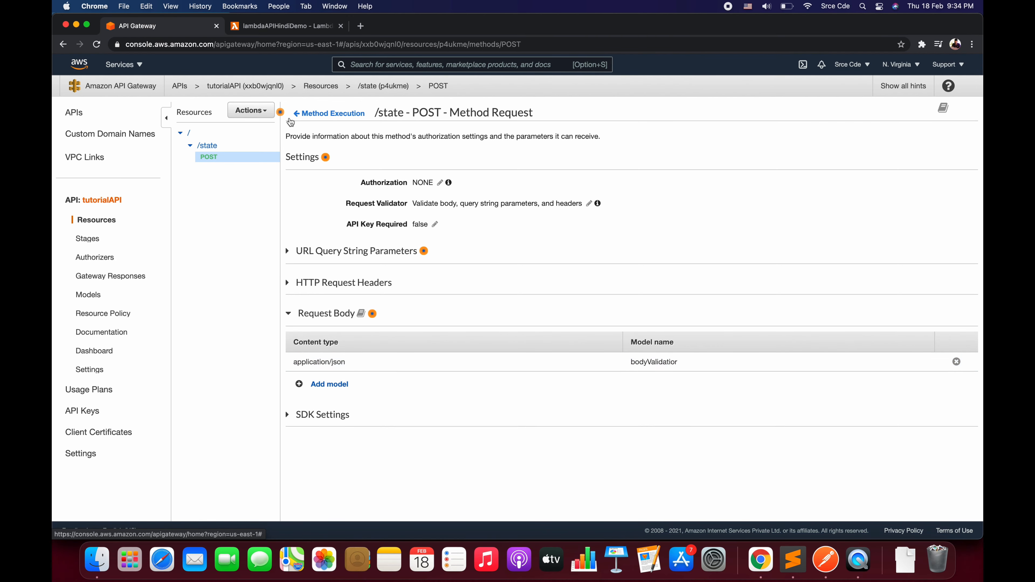
# Return to the method execution overview and deploy the API to the v1 stage
pyautogui.click(325, 114)
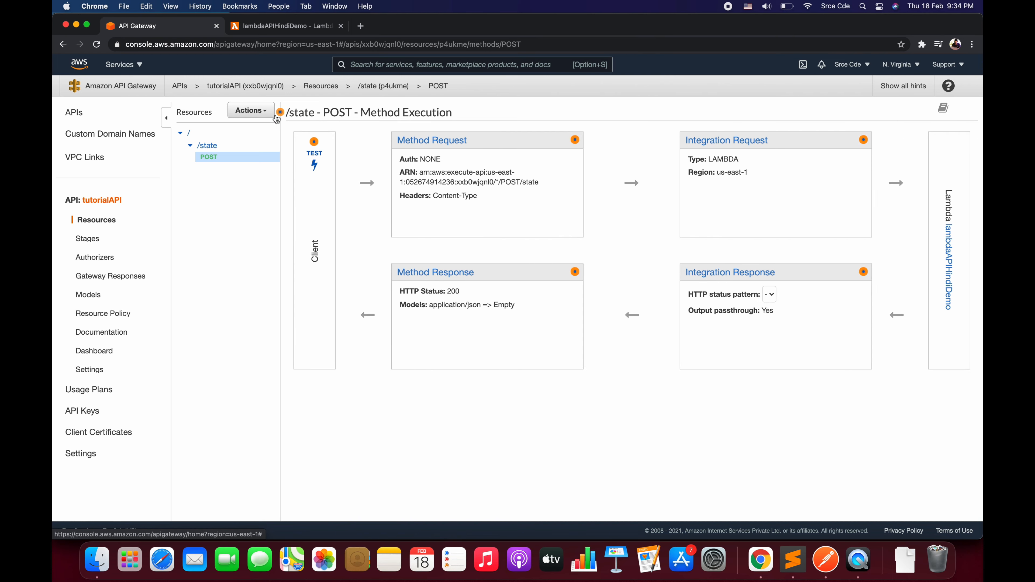
pyautogui.click(250, 110)
pyautogui.click(283, 271)
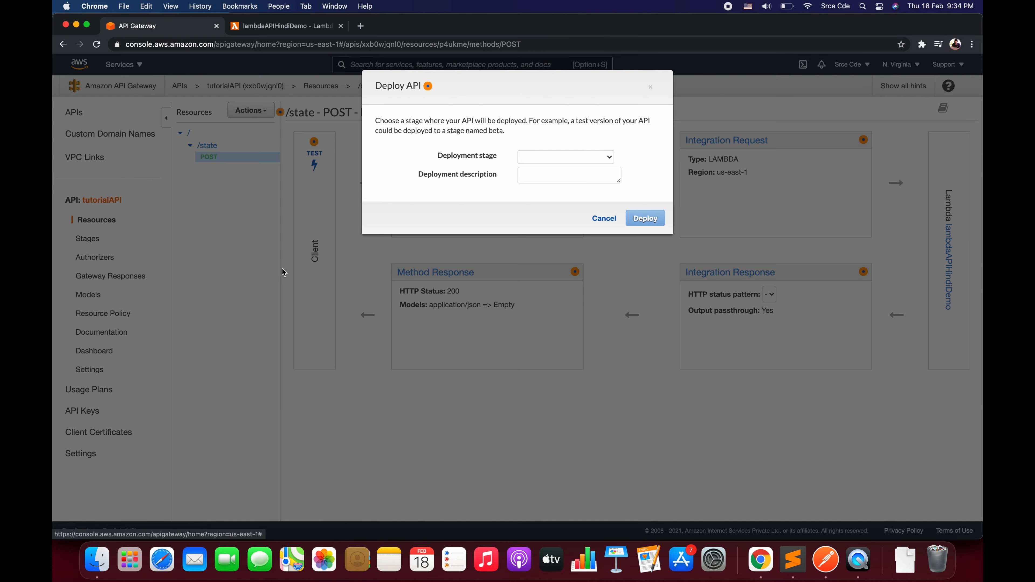
pyautogui.click(552, 162)
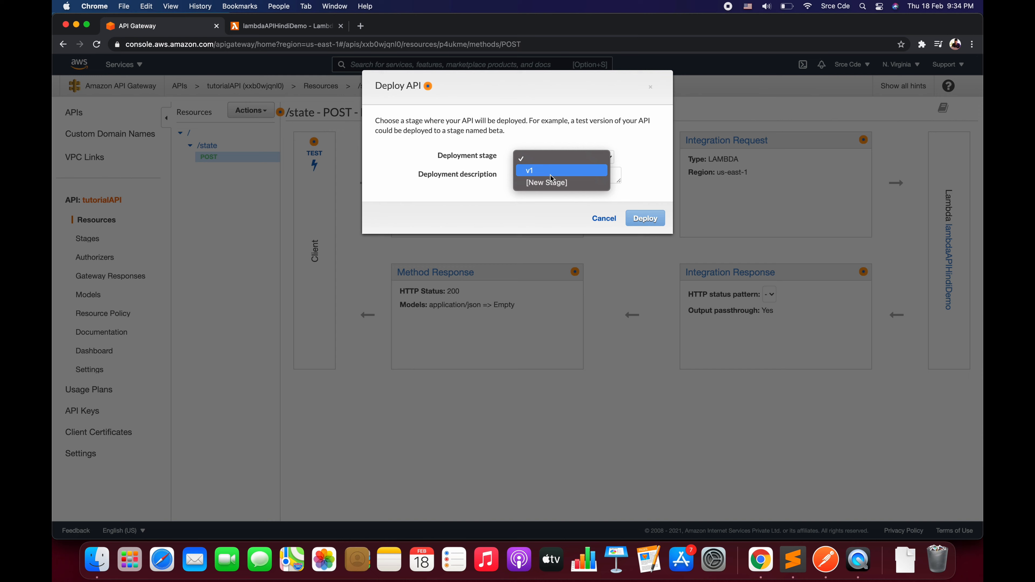
pyautogui.click(550, 174)
pyautogui.click(651, 219)
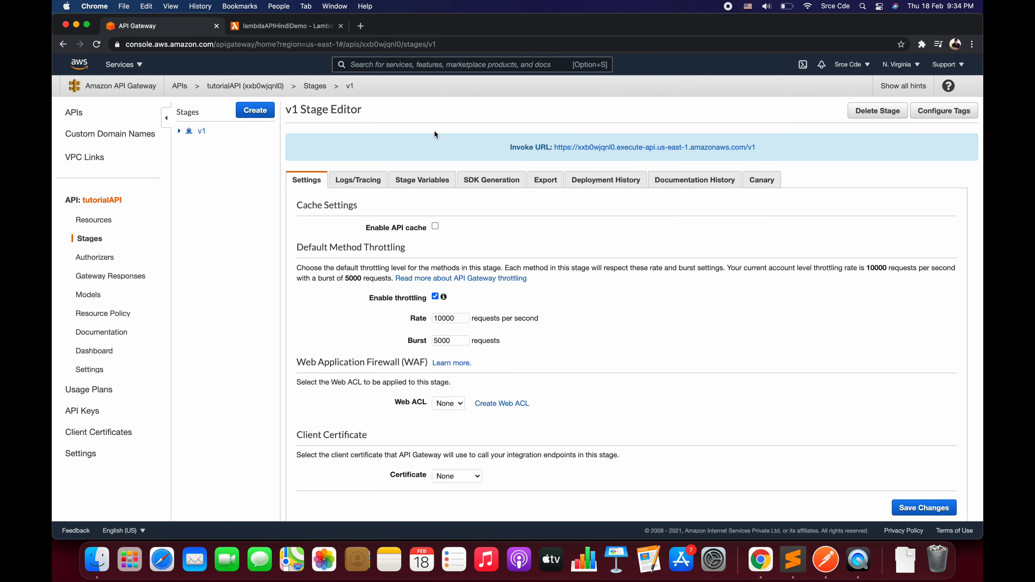
# Copy the invoke URL of the POST method on /state from the v1 stage
pyautogui.click(179, 133)
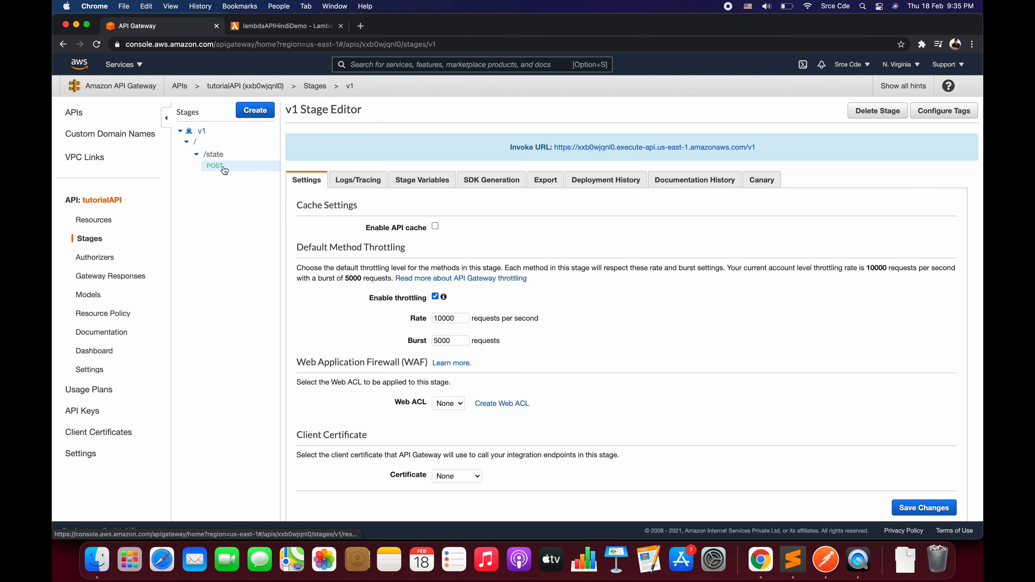
pyautogui.click(215, 166)
pyautogui.moveTo(786, 139); pyautogui.dragTo(543, 141)
pyautogui.press('super+c')
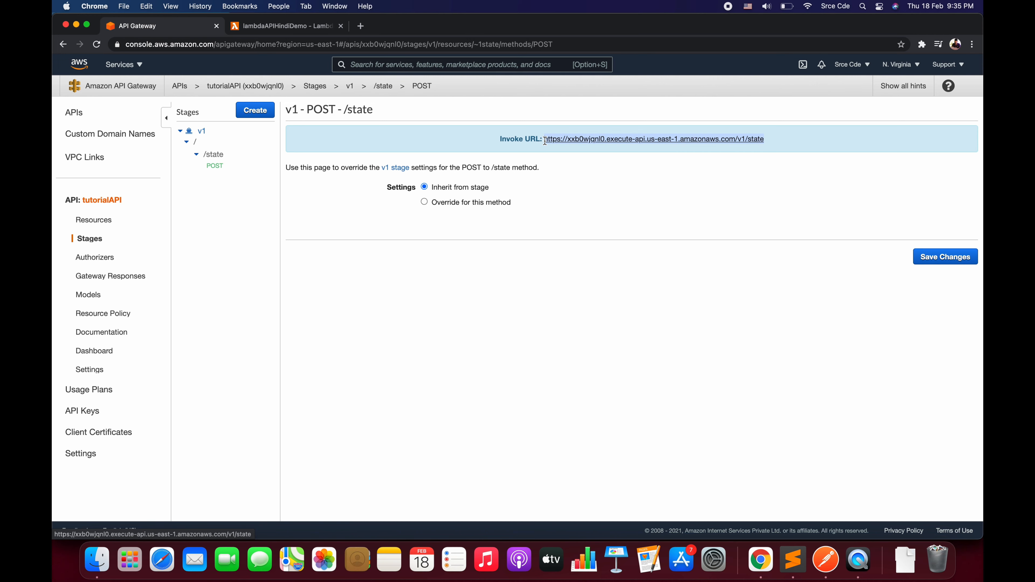
# Switch to Postman and set up the untitled request as a POST to the copied invoke URL
pyautogui.click(826, 561)
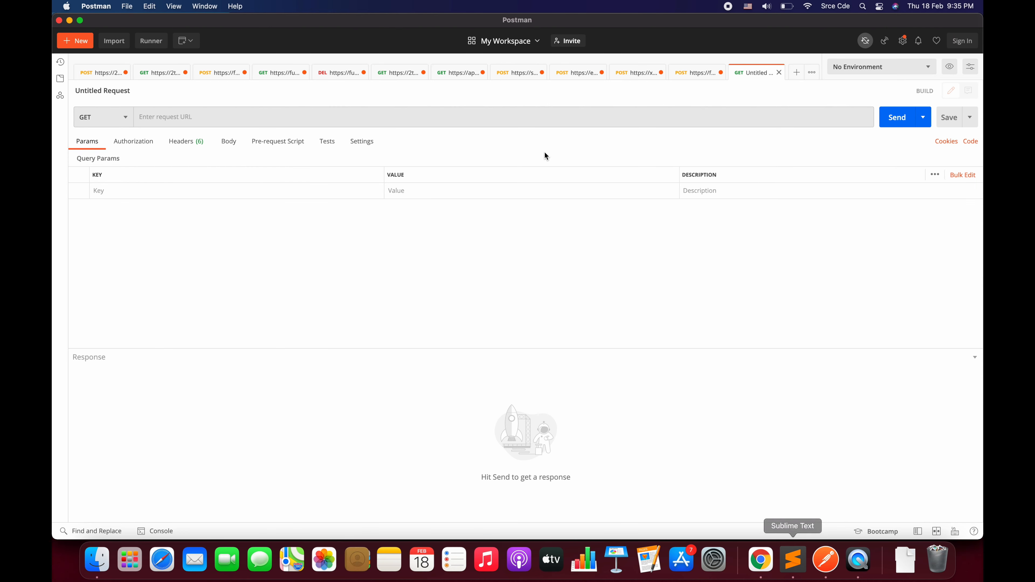
pyautogui.click(416, 120)
pyautogui.press('super+v')
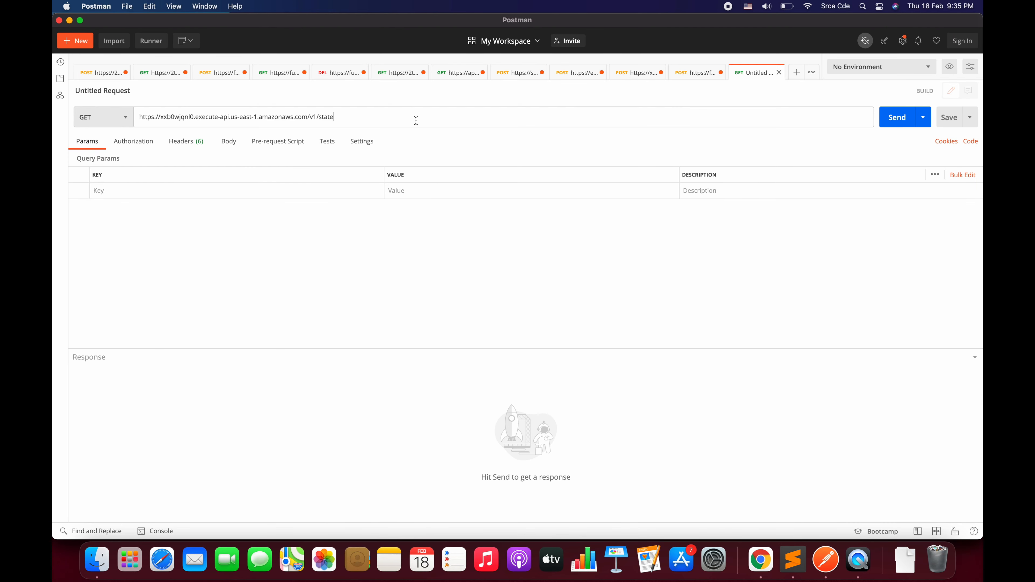
pyautogui.click(127, 120)
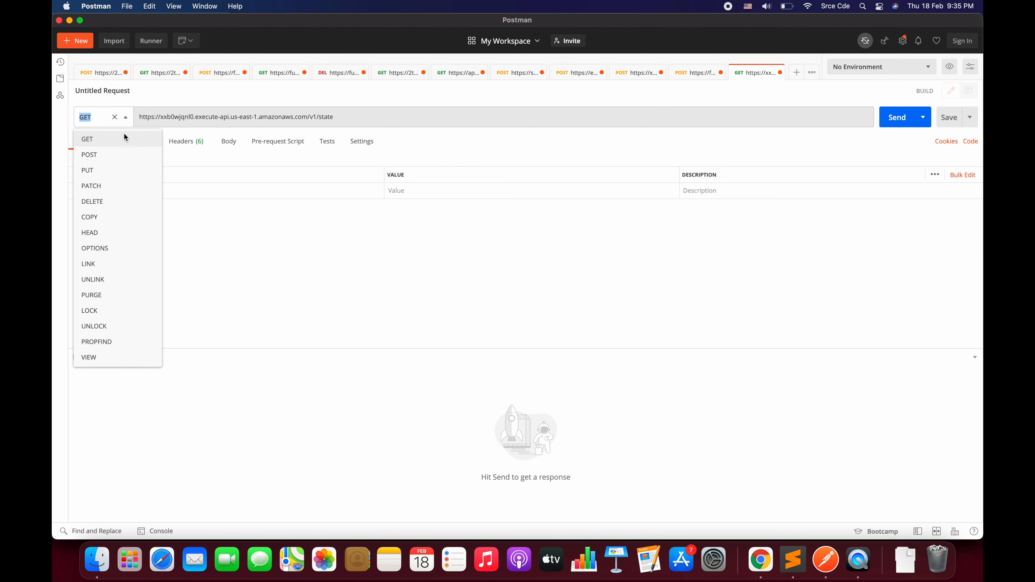
pyautogui.click(123, 155)
# Send the POST request without any added headers or body and examine the response message
pyautogui.click(190, 147)
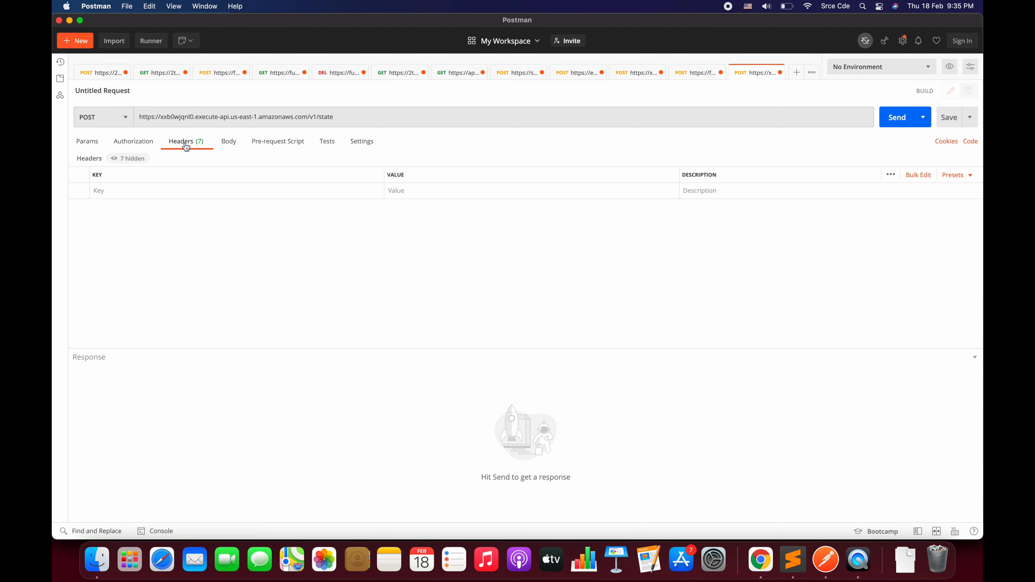
pyautogui.click(183, 193)
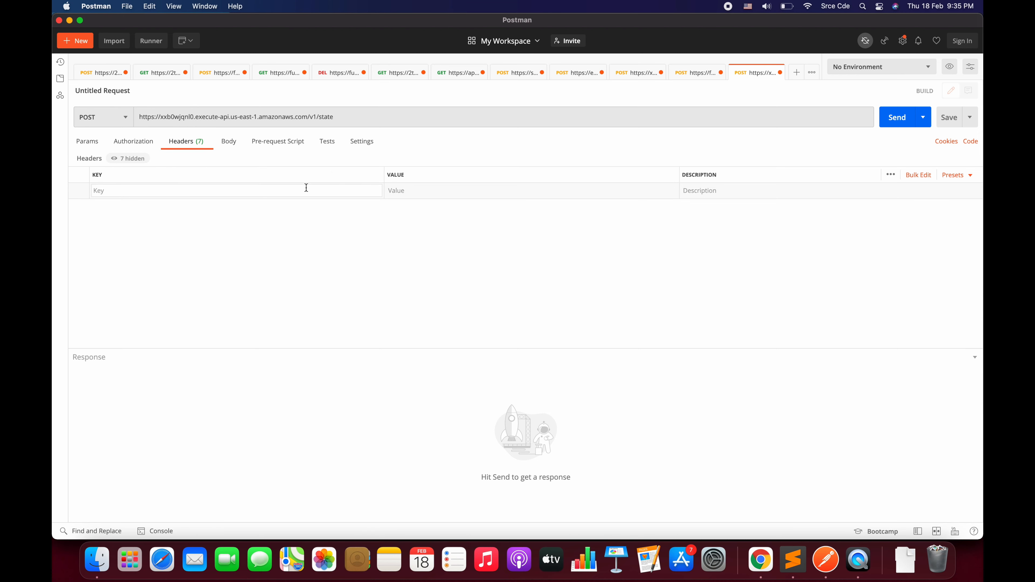
pyautogui.click(898, 120)
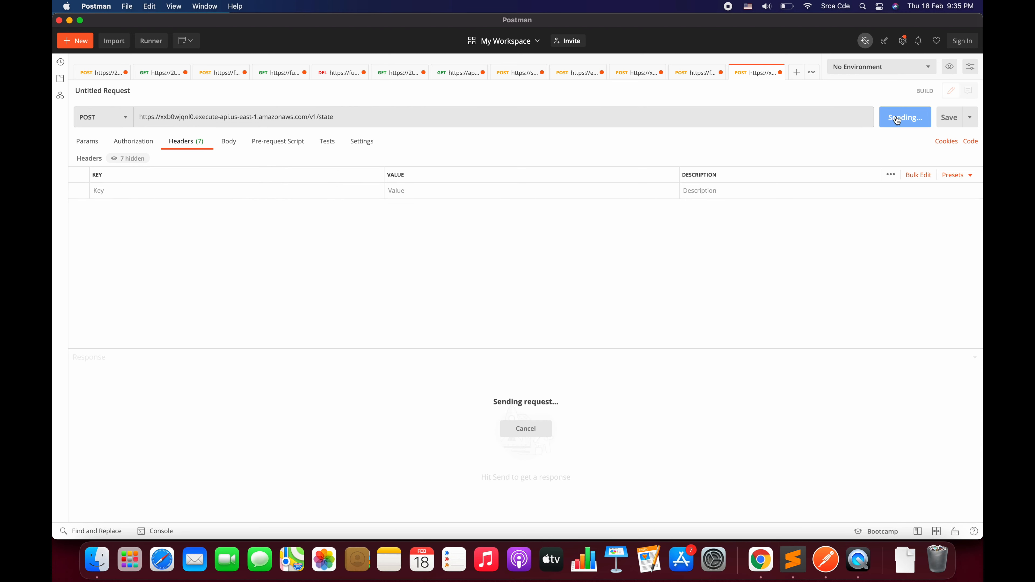
pyautogui.click(267, 423)
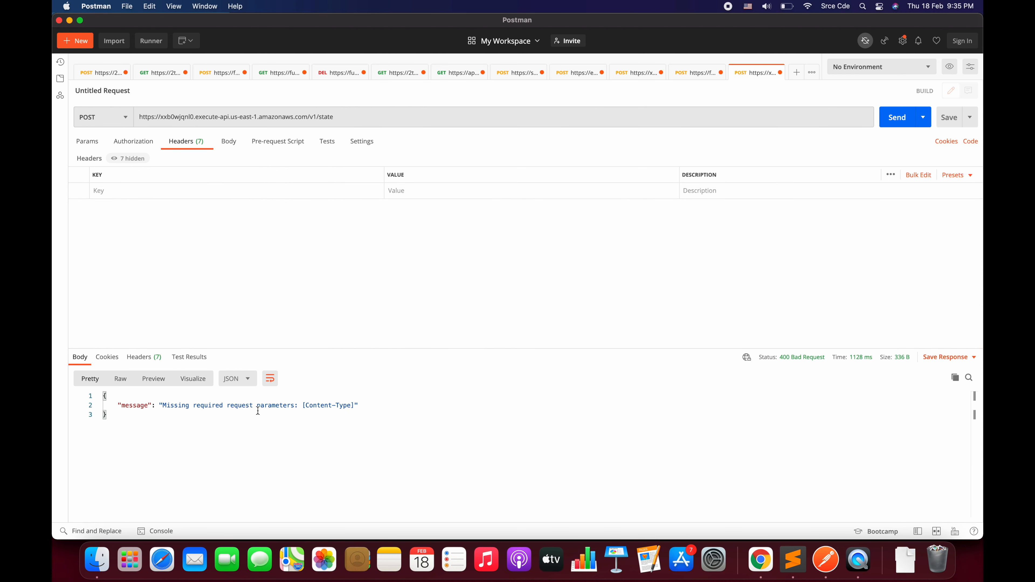
pyautogui.doubleClick(323, 406)
# Add a Content-Type key to the request headers
pyautogui.click(190, 194)
pyautogui.write('Con')
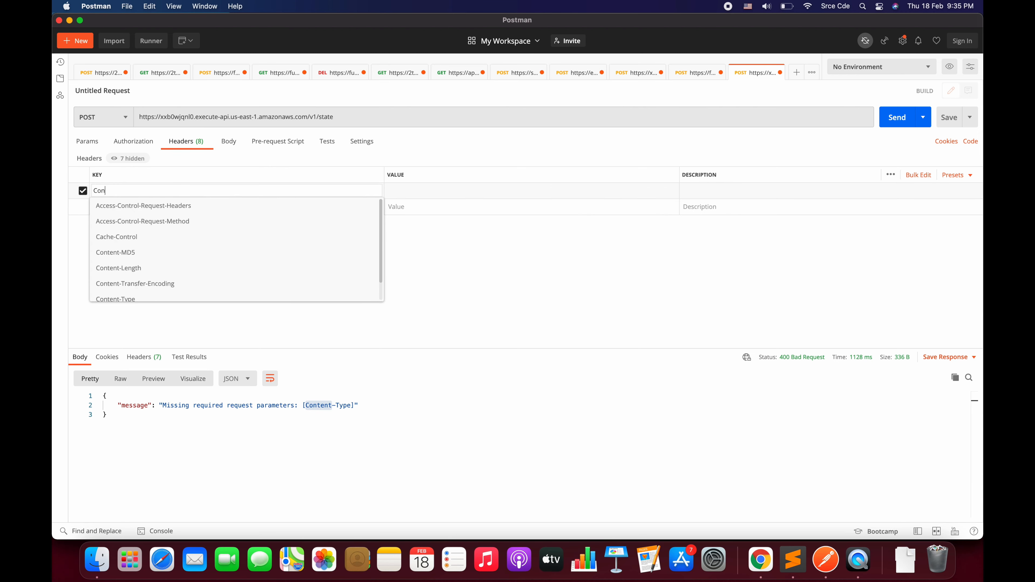
pyautogui.press('Down')
pyautogui.press('Down')
pyautogui.press('Down')
pyautogui.press('Down')
pyautogui.press('Down')
pyautogui.press('Down')
pyautogui.press('Down')
pyautogui.press('Return')
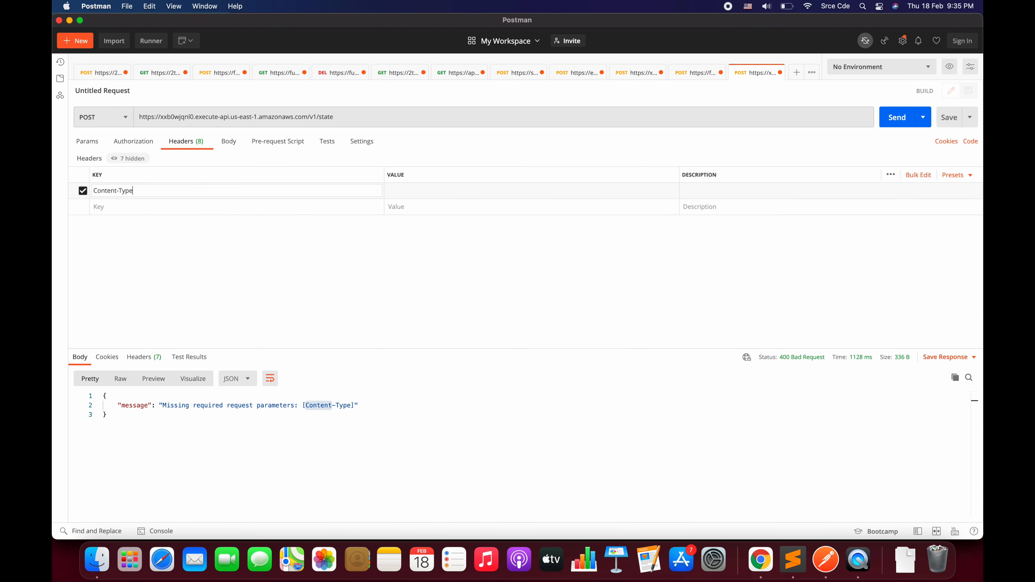
# Set the Content-Type header's value to application/json
pyautogui.click(453, 186)
pyautogui.write('app')
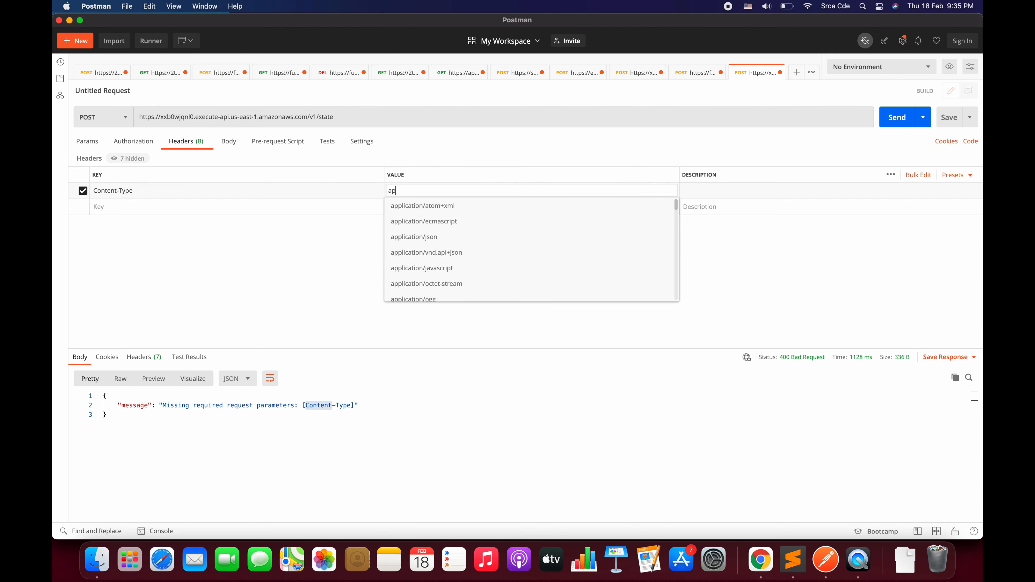
pyautogui.press('Down')
pyautogui.press('Down')
pyautogui.press('Down')
pyautogui.press('Down')
pyautogui.press('Down')
pyautogui.press('Down')
pyautogui.press('Down')
pyautogui.press('Up')
pyautogui.press('Up')
pyautogui.press('Up')
pyautogui.press('Up')
pyautogui.press('Return')
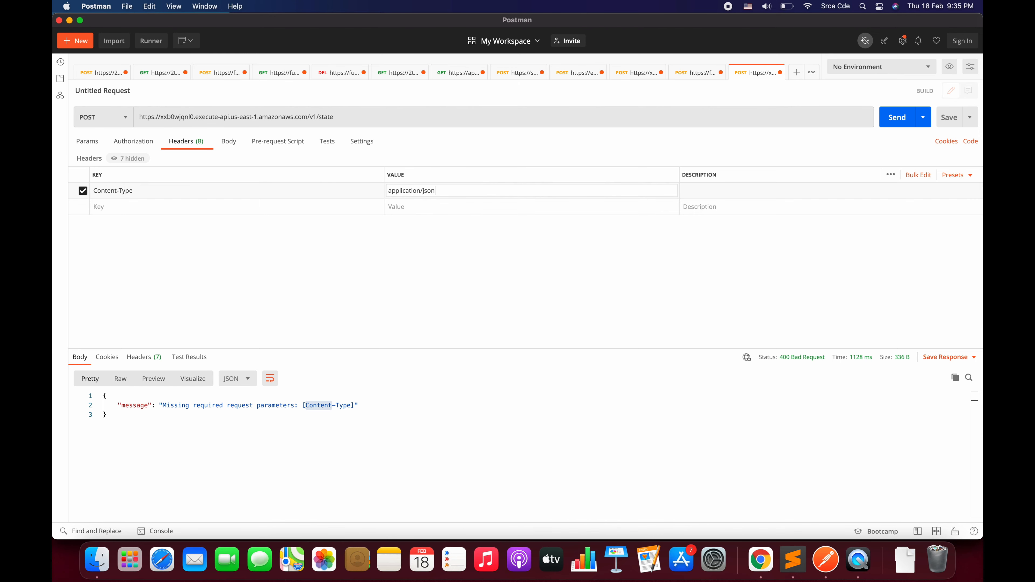
# Give the request a raw JSON body containing a "status" key with an empty string value
pyautogui.click(229, 145)
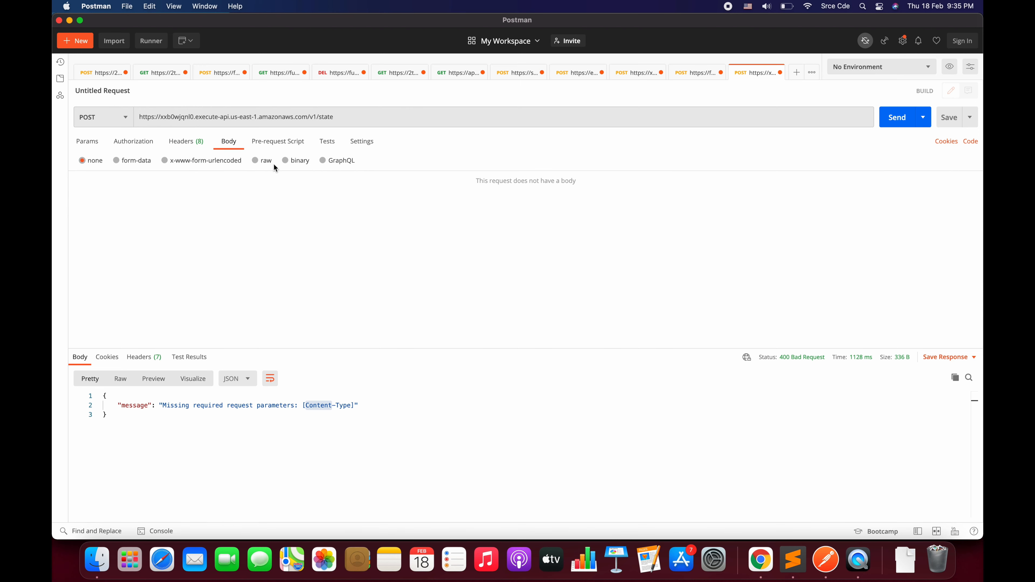
pyautogui.click(263, 163)
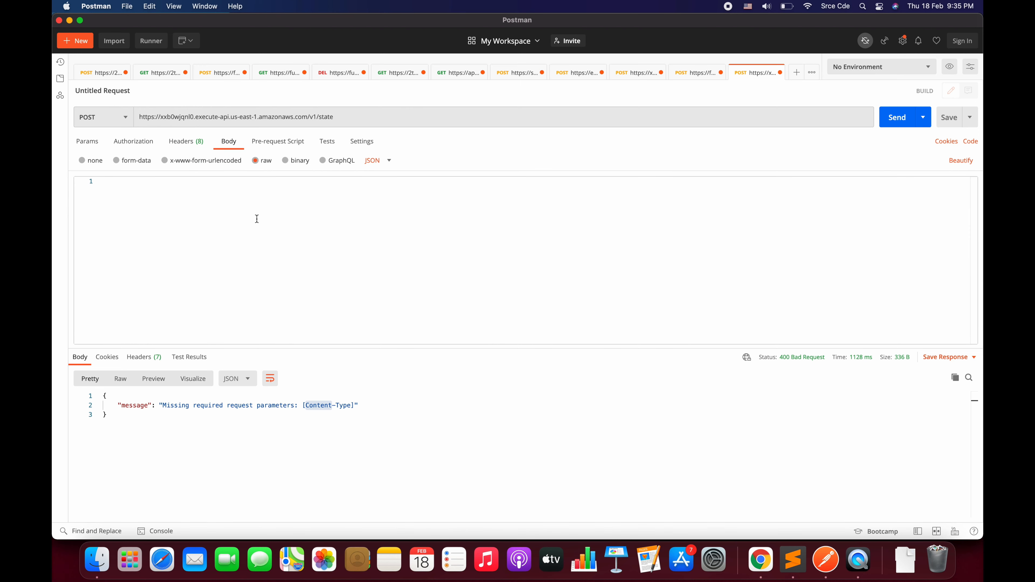
pyautogui.write('{}')
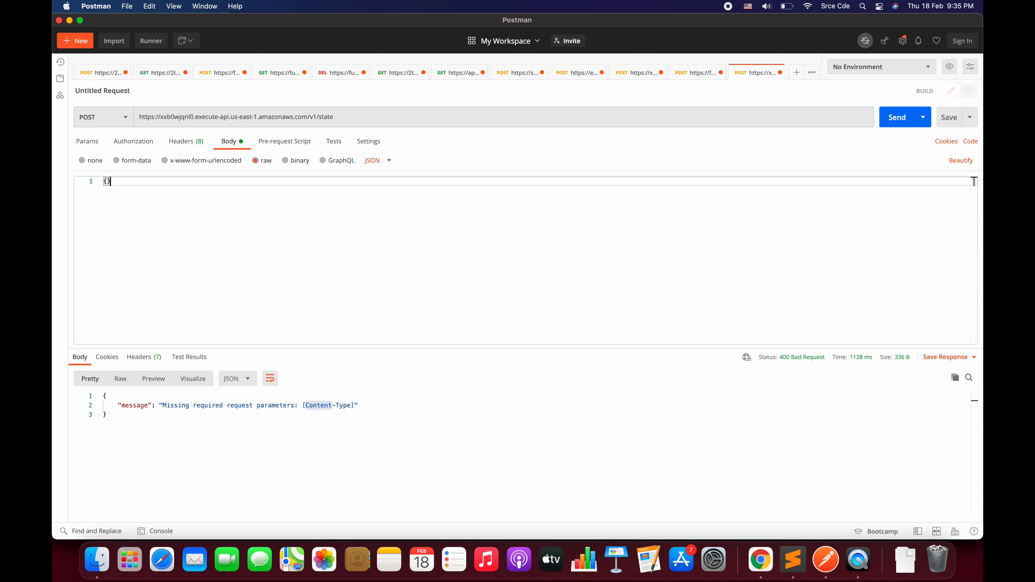
pyautogui.write('"status')
pyautogui.write(': "')
# Copy the word permanent from the Sublime Text notes and paste it as the status value in the Postman request body
pyautogui.click(792, 559)
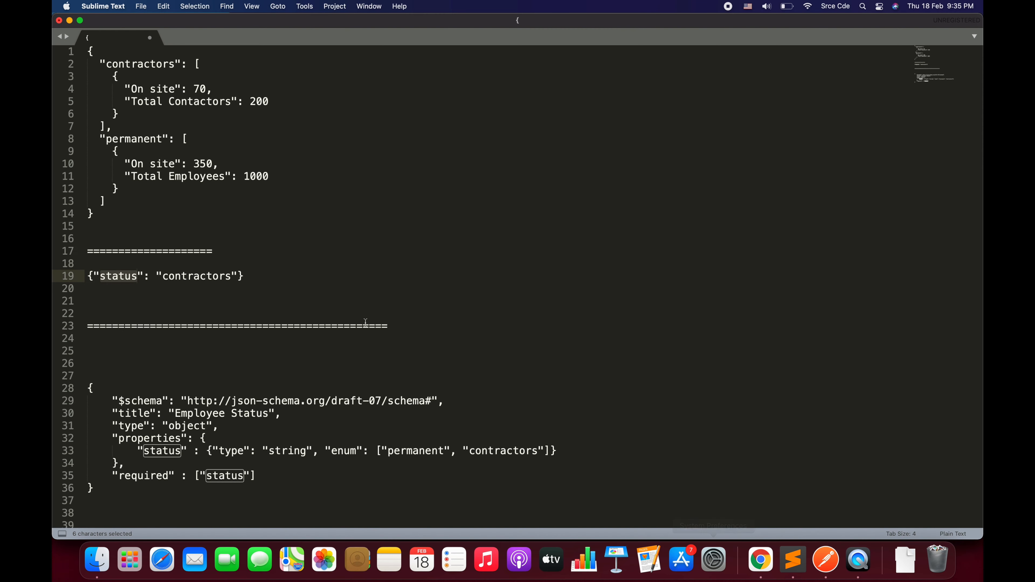
pyautogui.doubleClick(134, 139)
pyautogui.press('super+c')
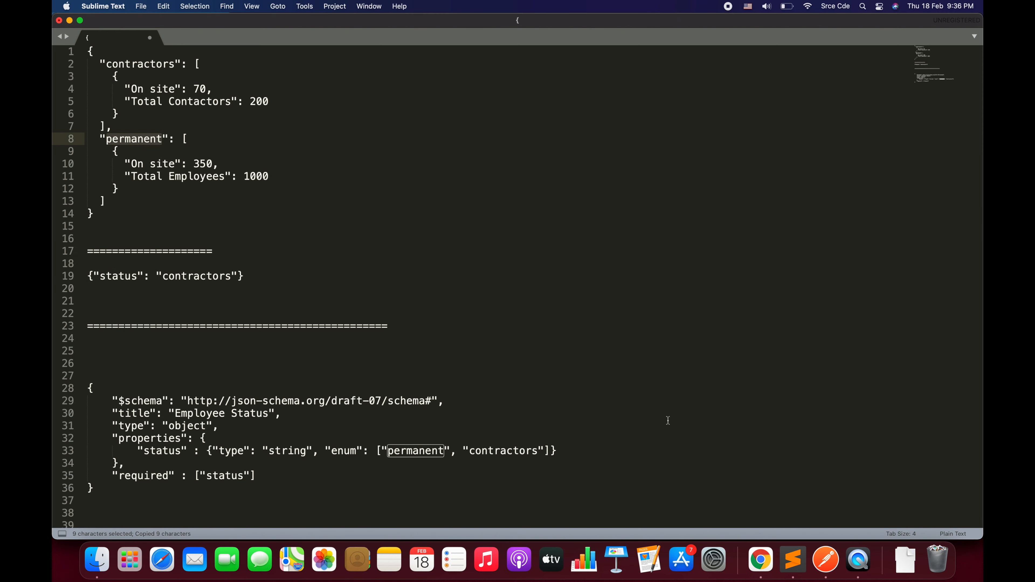
pyautogui.click(825, 560)
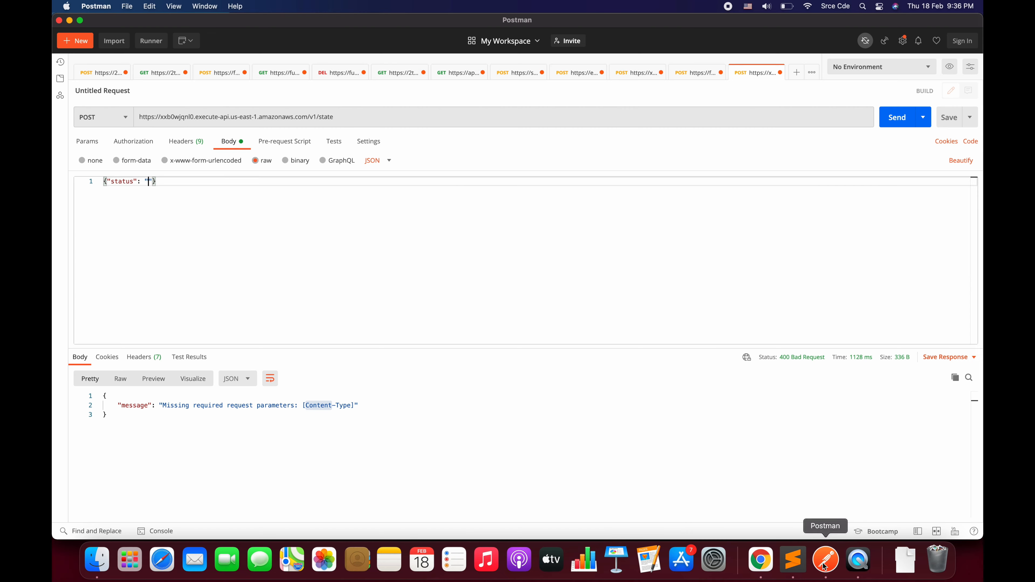
pyautogui.press('super+v')
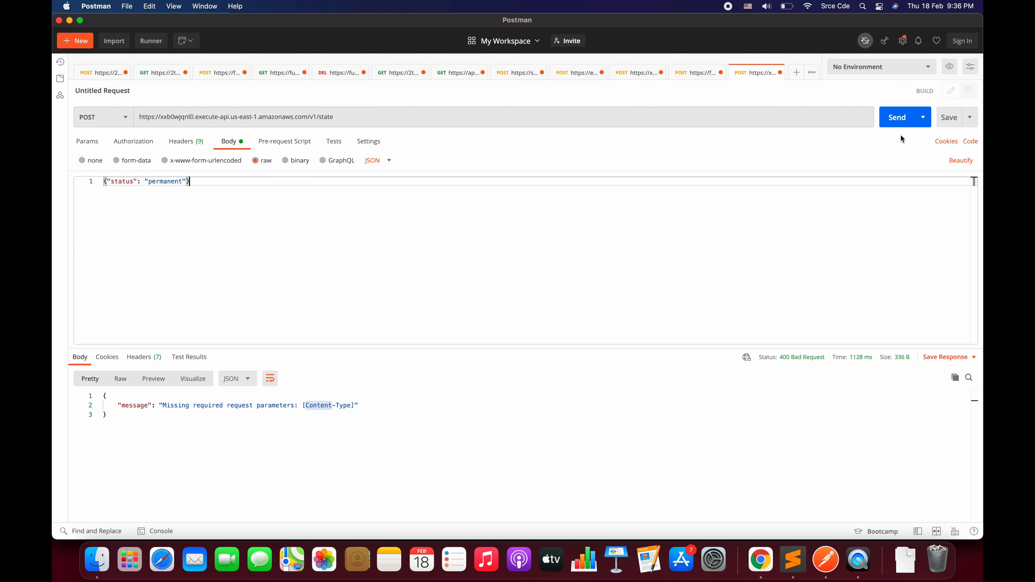
# Send the request and compare the returned body with the permanent block in the Sublime Text notes
pyautogui.click(894, 124)
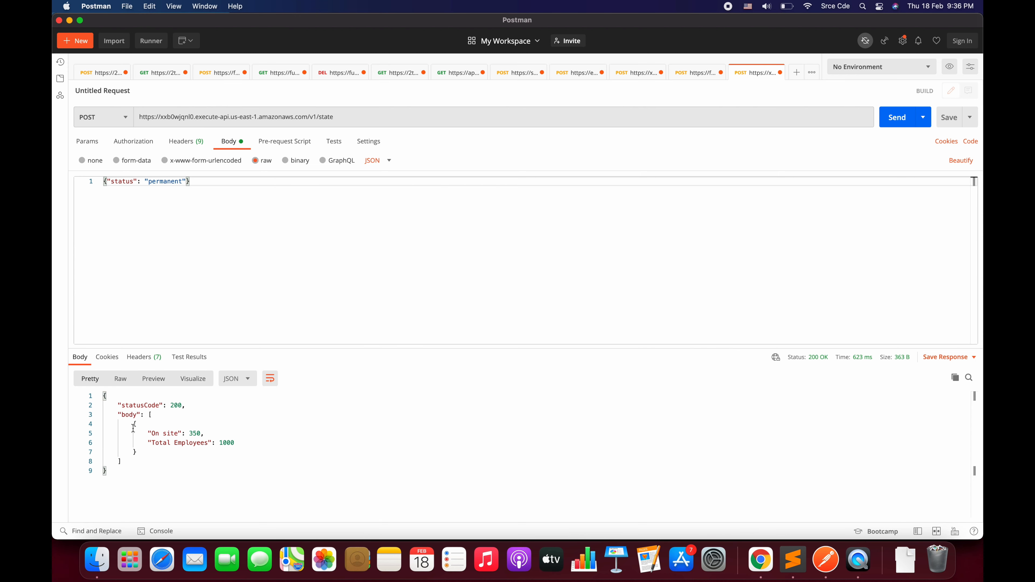
pyautogui.moveTo(135, 427); pyautogui.dragTo(148, 448)
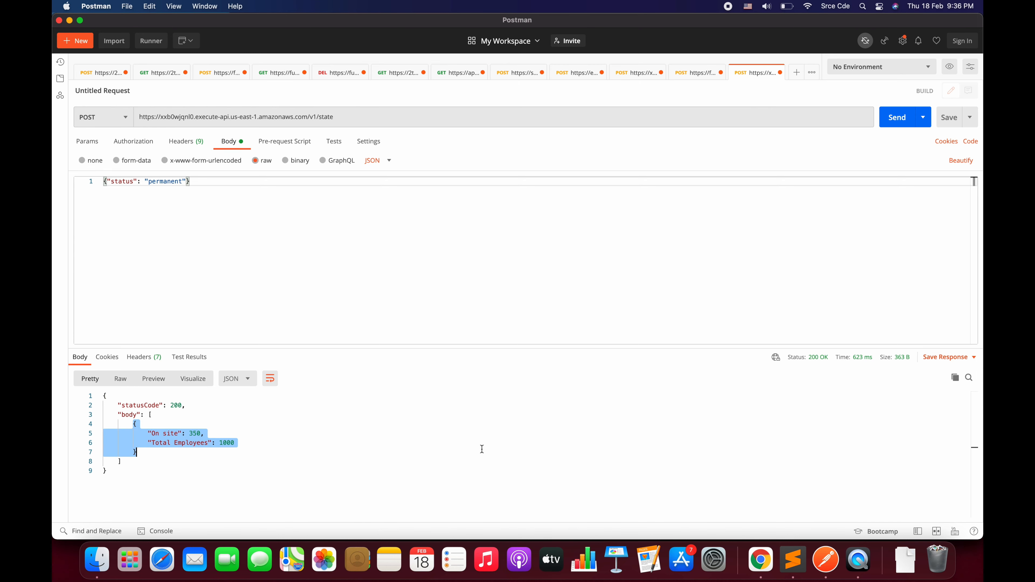
pyautogui.click(792, 559)
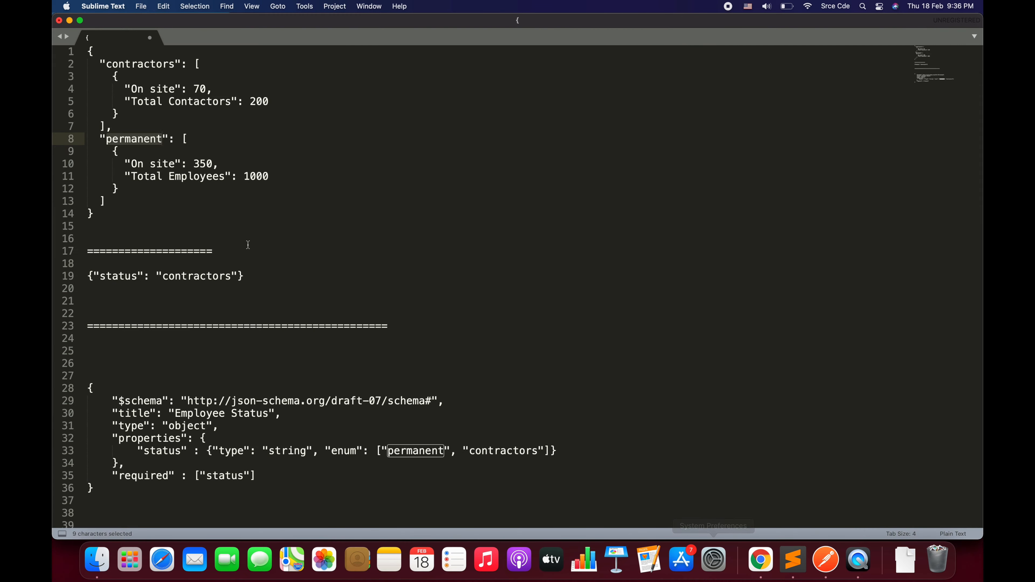
pyautogui.click(214, 234)
pyautogui.moveTo(114, 152); pyautogui.dragTo(119, 189)
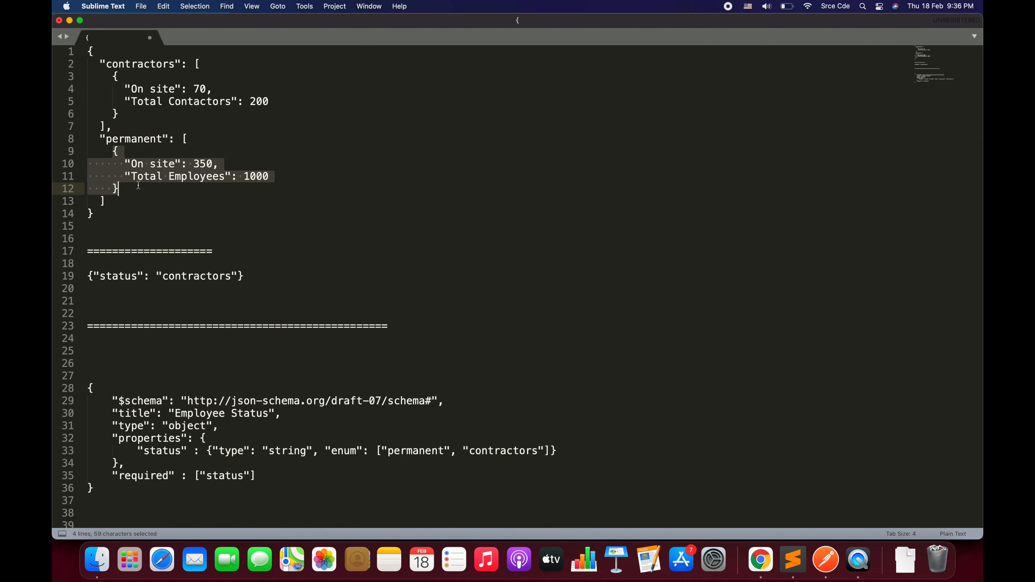
# Copy the word contractors from the Sublime Text notes, paste it as the status value in the Postman request body, and send the request
pyautogui.doubleClick(164, 65)
pyautogui.press('super+c')
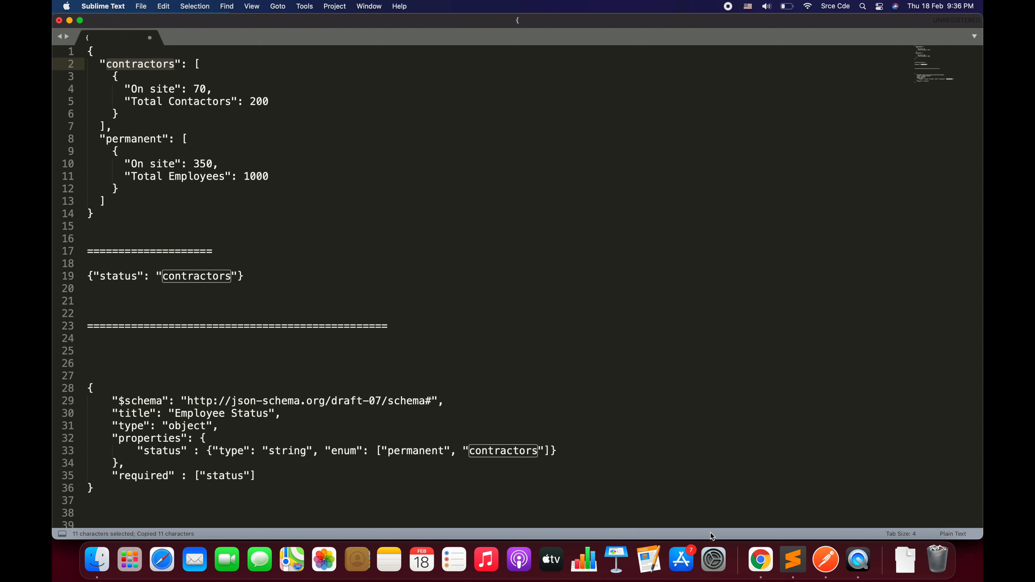
pyautogui.click(826, 559)
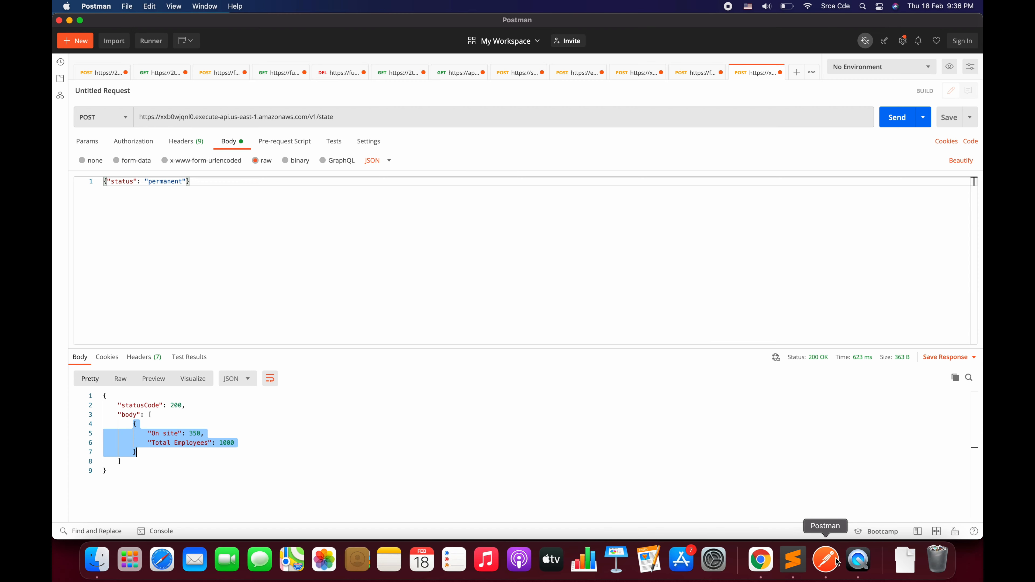
pyautogui.doubleClick(165, 182)
pyautogui.press('super+v')
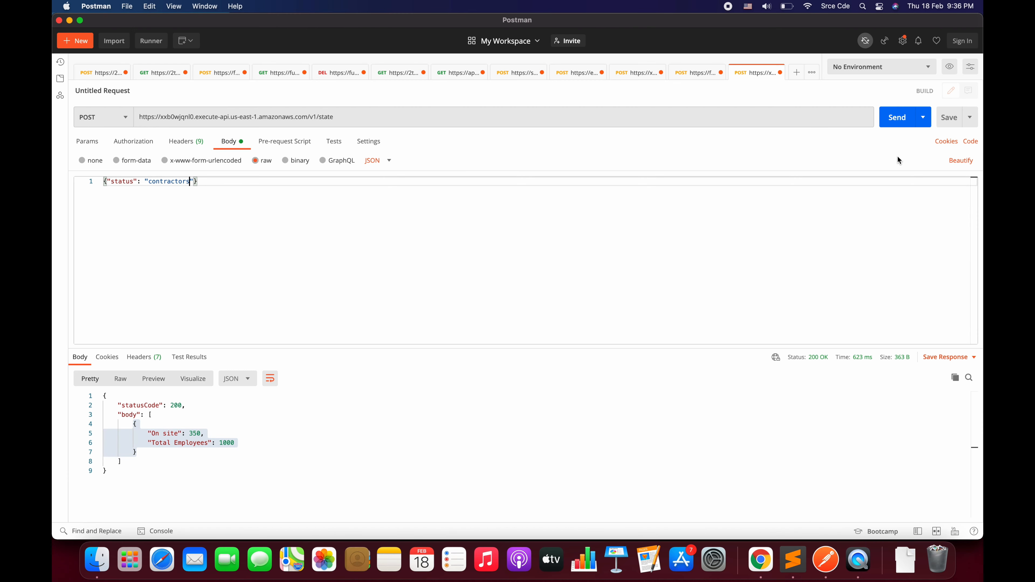
pyautogui.click(893, 123)
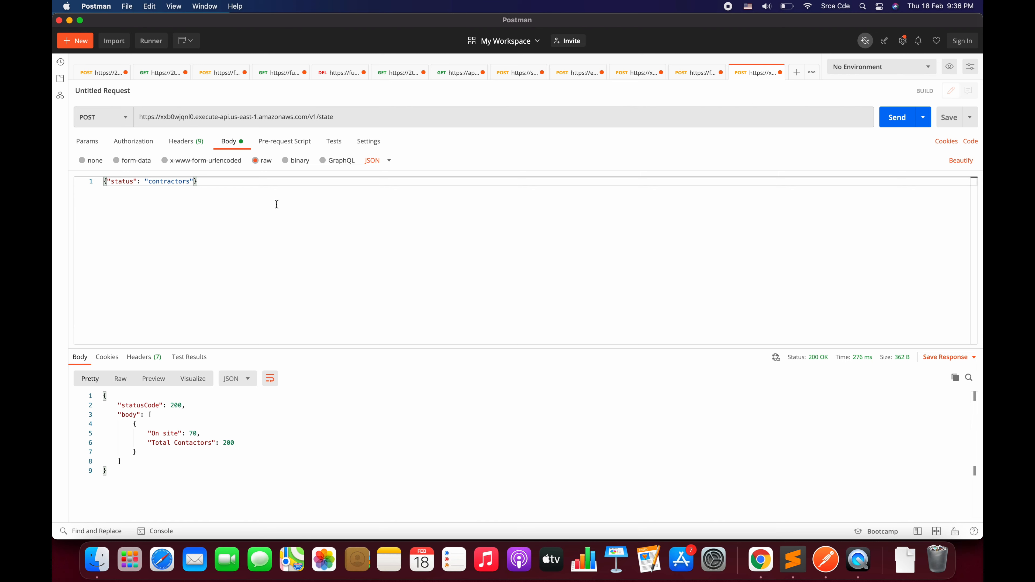
# Set the status value in the request body to employee and send the request
pyautogui.doubleClick(179, 182)
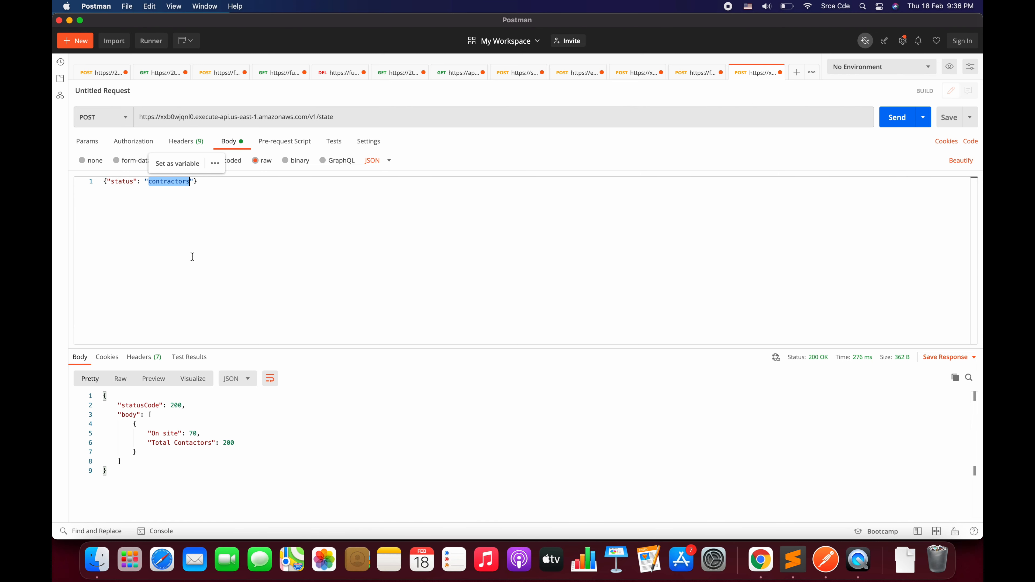
pyautogui.write('employee')
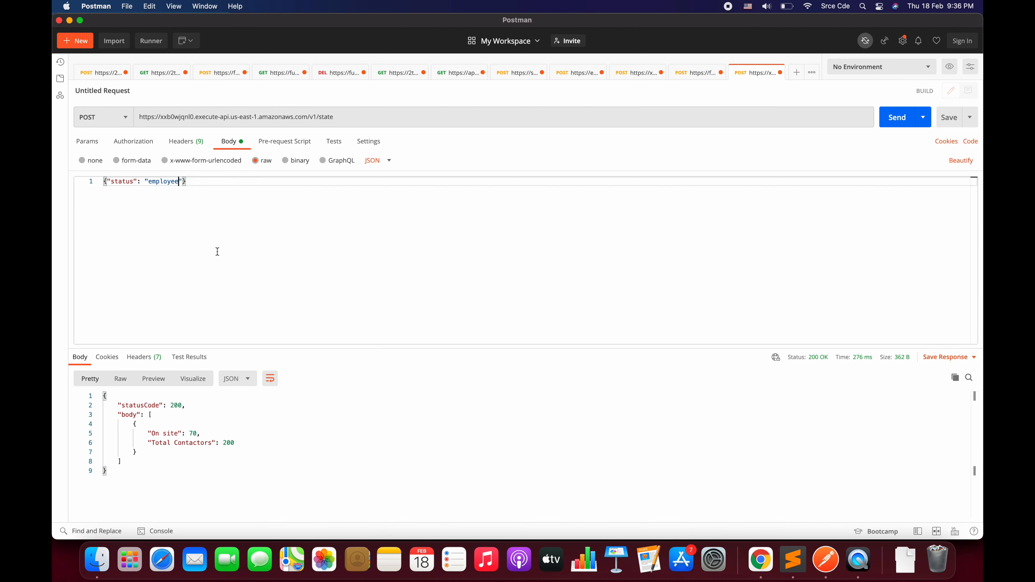
pyautogui.click(895, 123)
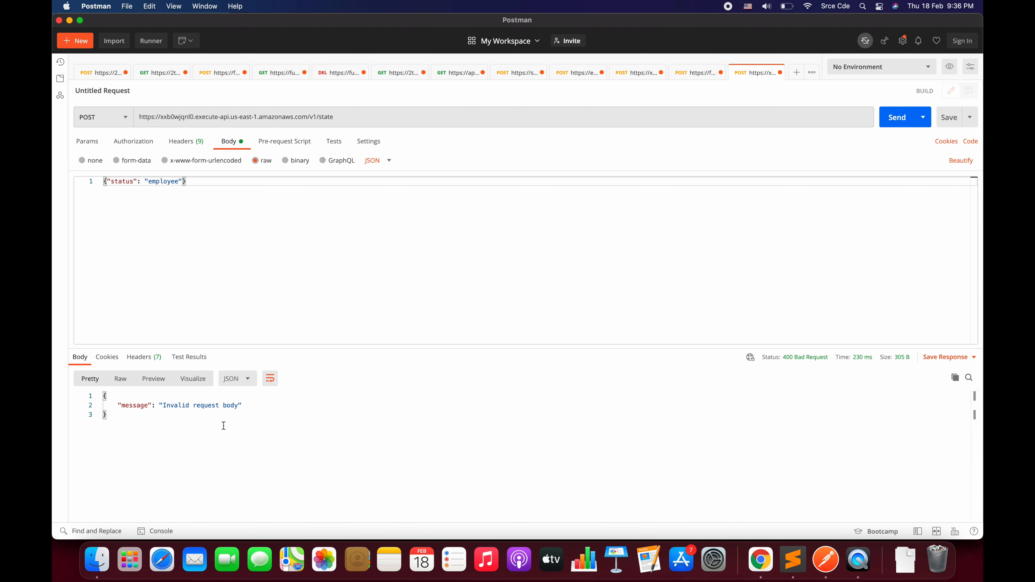
# Send the request with an empty raw body, and again with the body type set to none
pyautogui.doubleClick(160, 181)
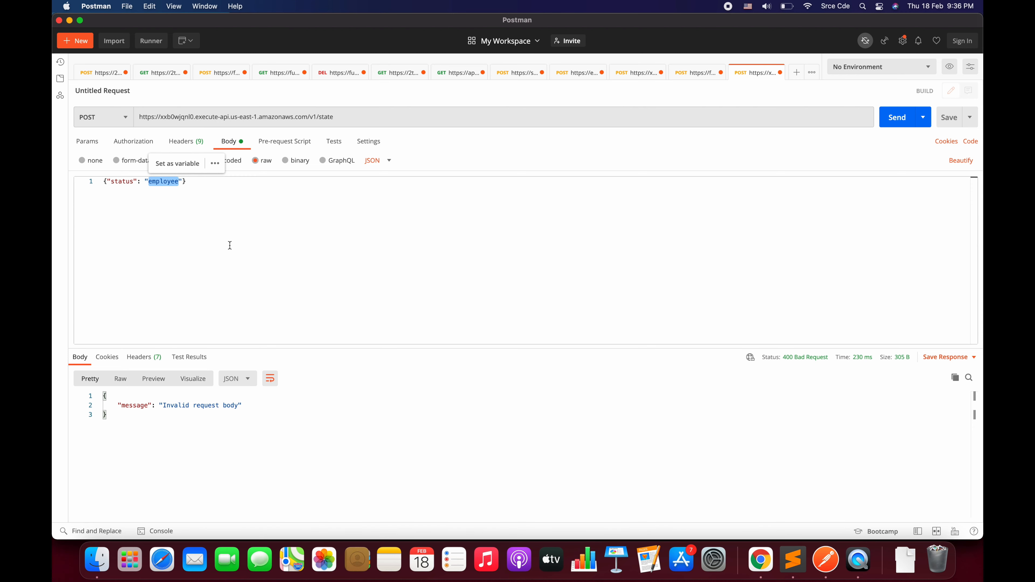
pyautogui.press('super+a')
pyautogui.press('BackSpace')
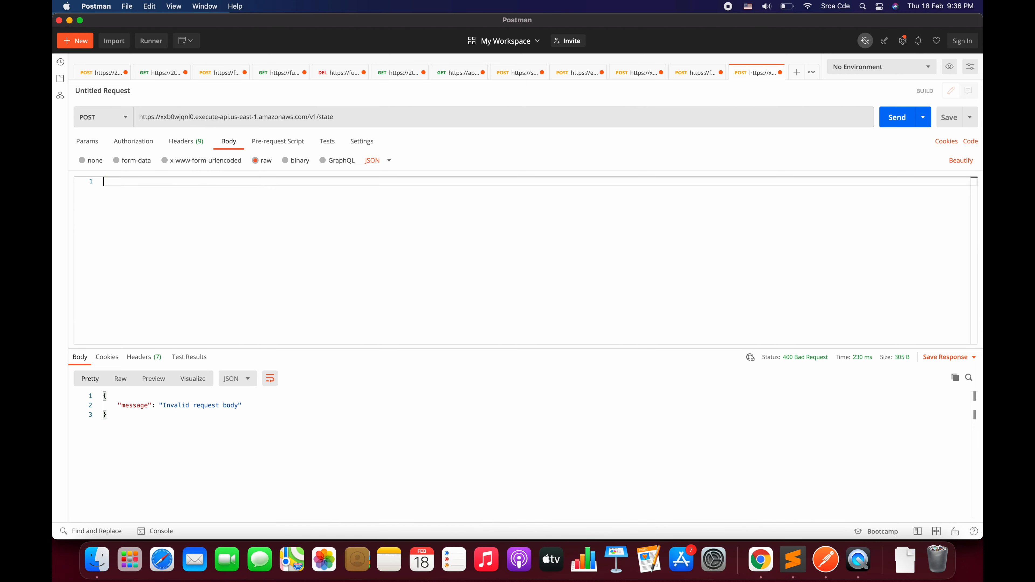
pyautogui.click(896, 124)
pyautogui.click(82, 161)
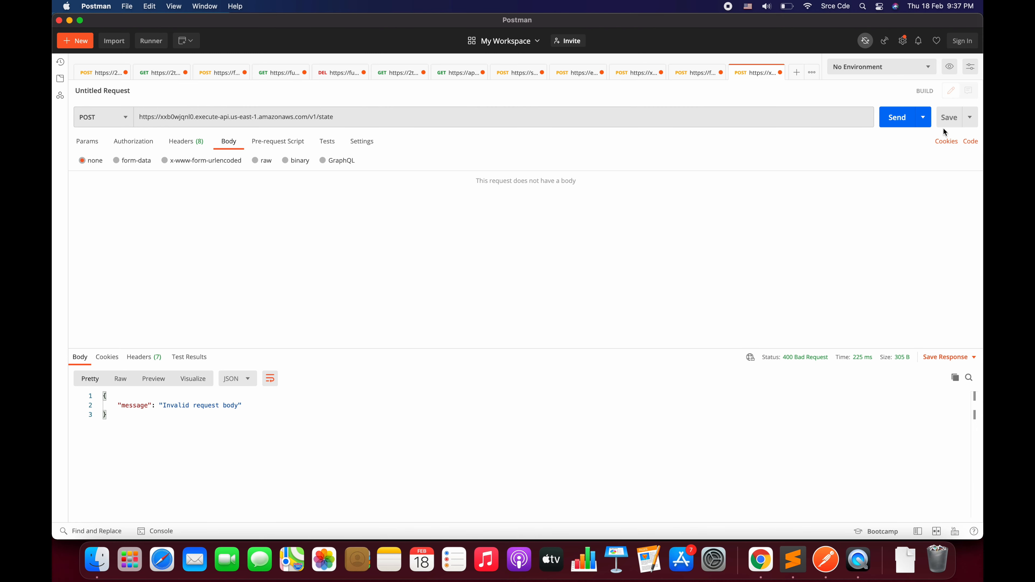
pyautogui.click(890, 118)
# Switch the body type back to raw and undo the clearing of the JSON body
pyautogui.click(292, 162)
pyautogui.click(262, 162)
pyautogui.click(203, 228)
pyautogui.press('Return')
pyautogui.press('super+z')
pyautogui.press('super+z')
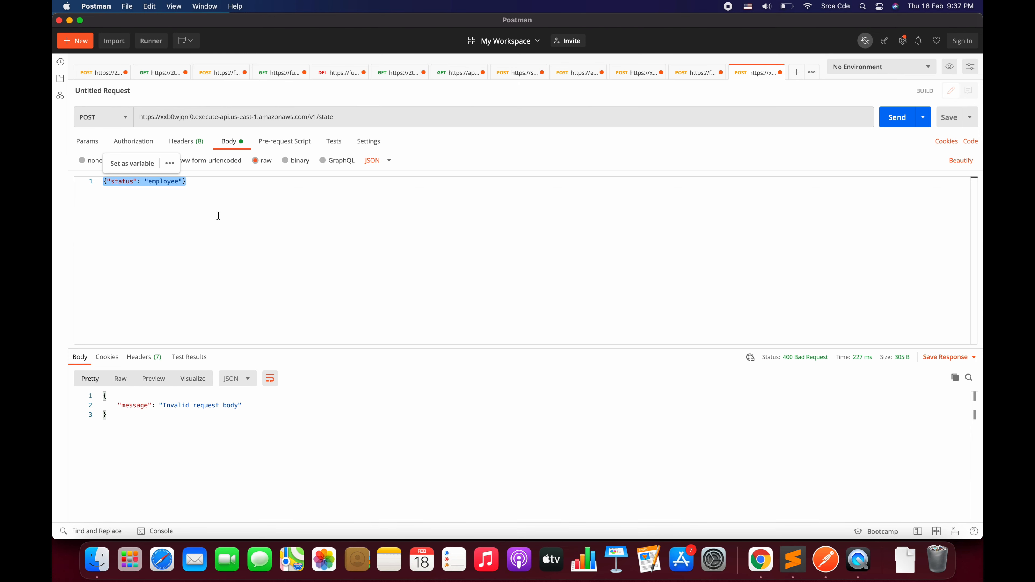
# Set the status value to contractors, send the request, and examine the body section of the response
pyautogui.click(161, 181)
pyautogui.doubleClick(159, 181)
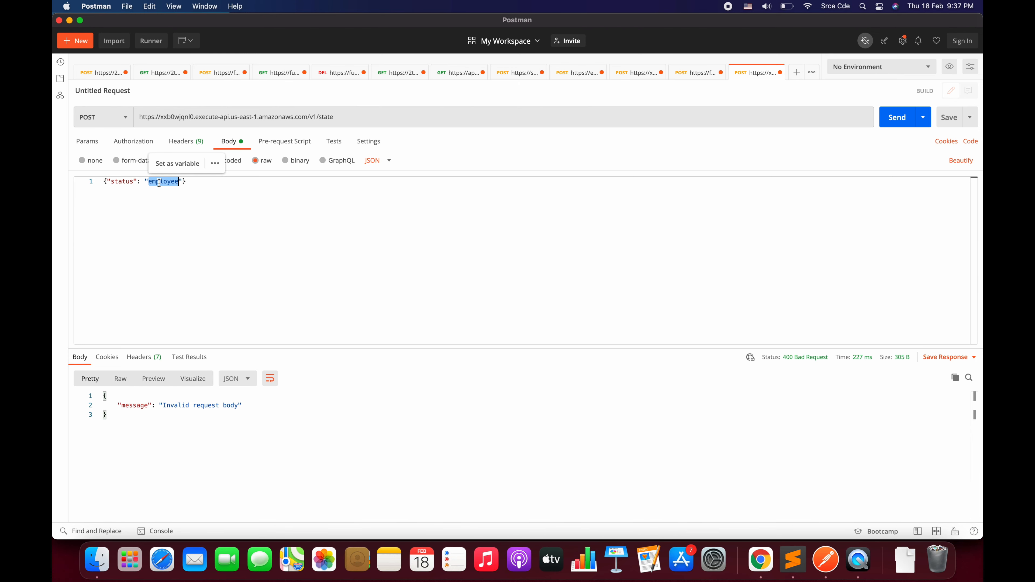
pyautogui.write('contractors')
pyautogui.hotkey('alt', 'shift', 'Left')
pyautogui.click(649, 185)
pyautogui.click(899, 119)
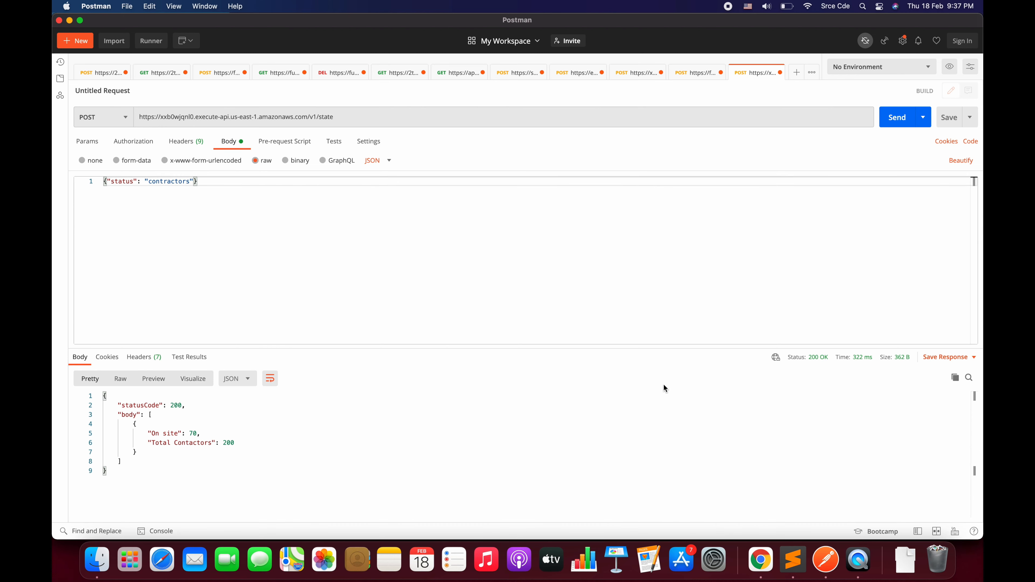
pyautogui.moveTo(118, 416); pyautogui.dragTo(177, 456)
pyautogui.click(252, 243)
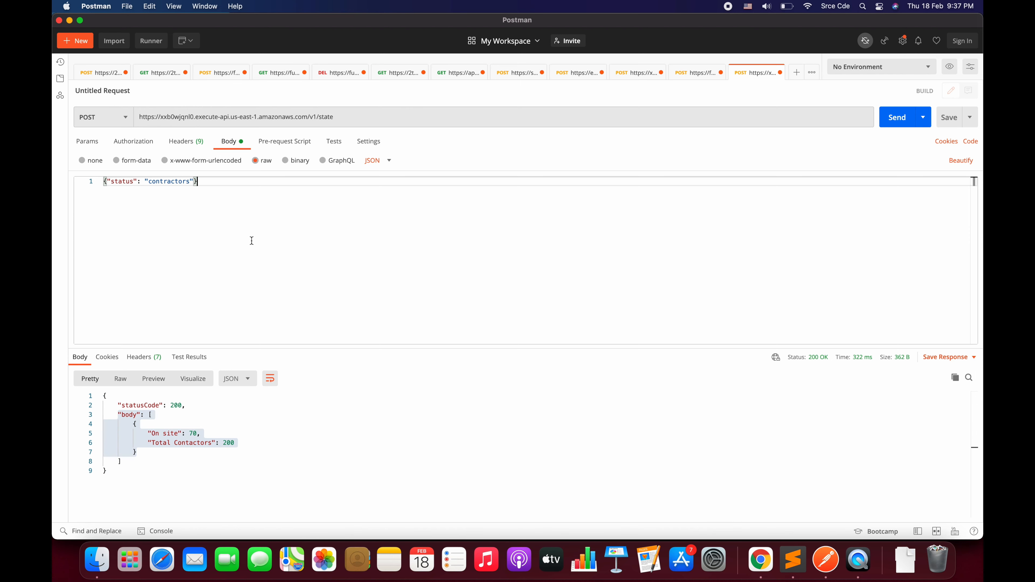
# Set the Content-Type header's value to application/javascript and send the request
pyautogui.click(184, 148)
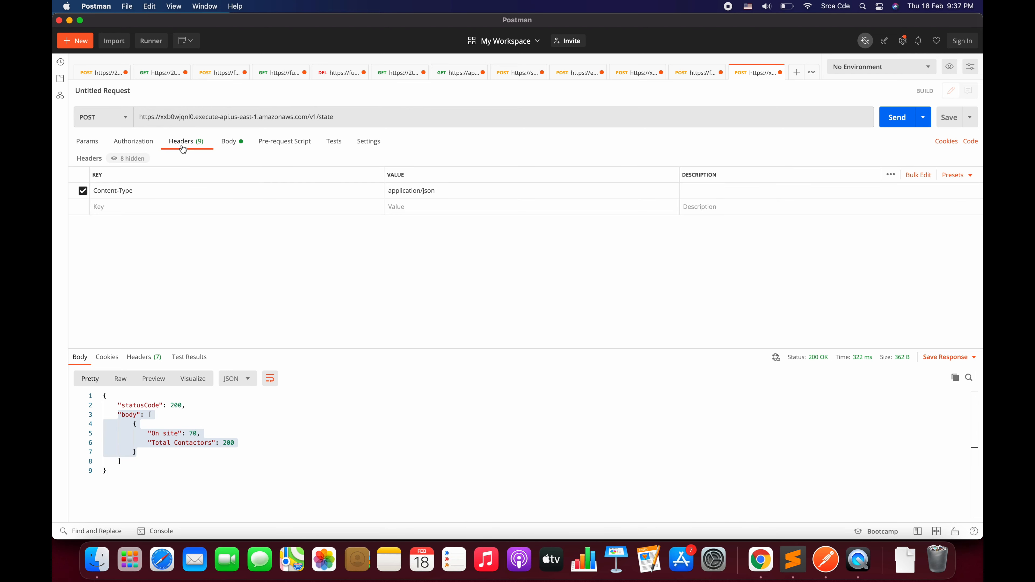
pyautogui.click(460, 193)
pyautogui.press('BackSpace')
pyautogui.press('BackSpace')
pyautogui.press('BackSpace')
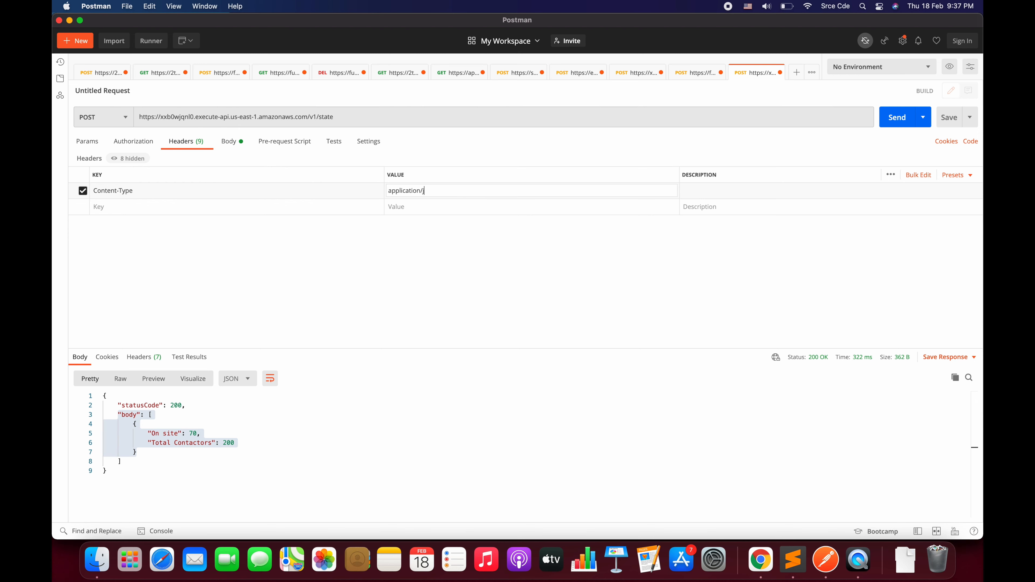
pyautogui.write('av')
pyautogui.press('Return')
pyautogui.click(899, 121)
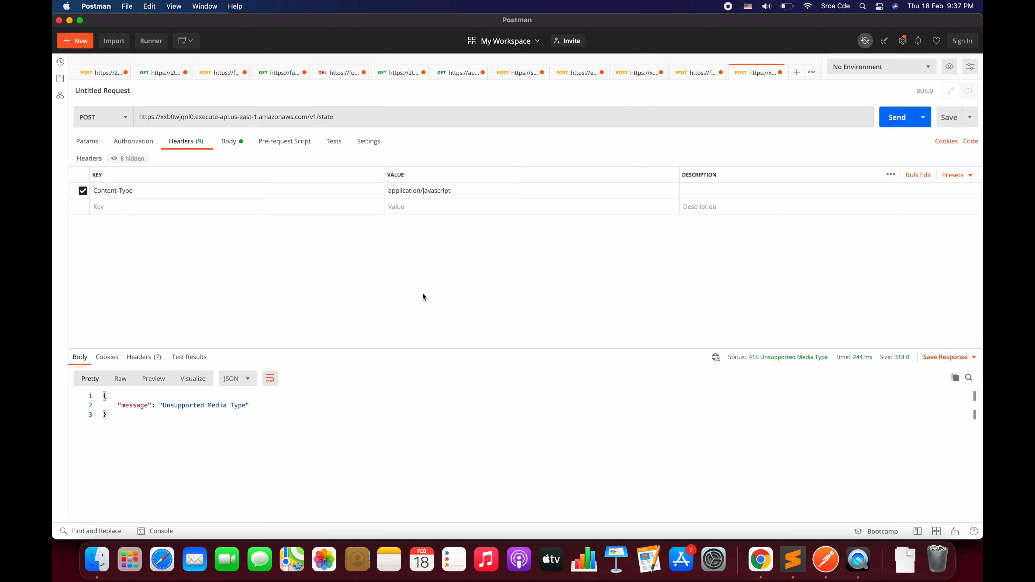
pyautogui.click(865, 41)
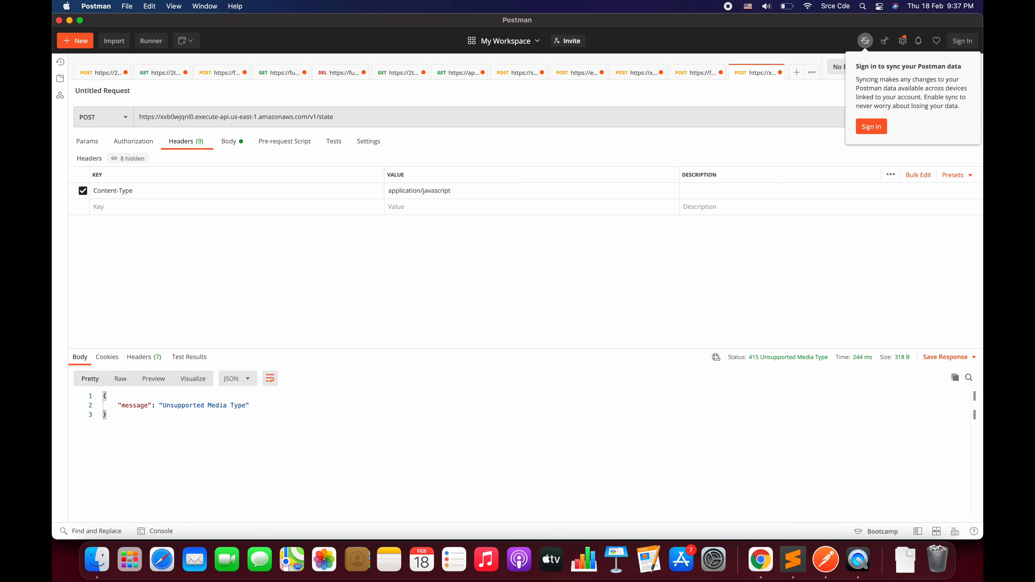